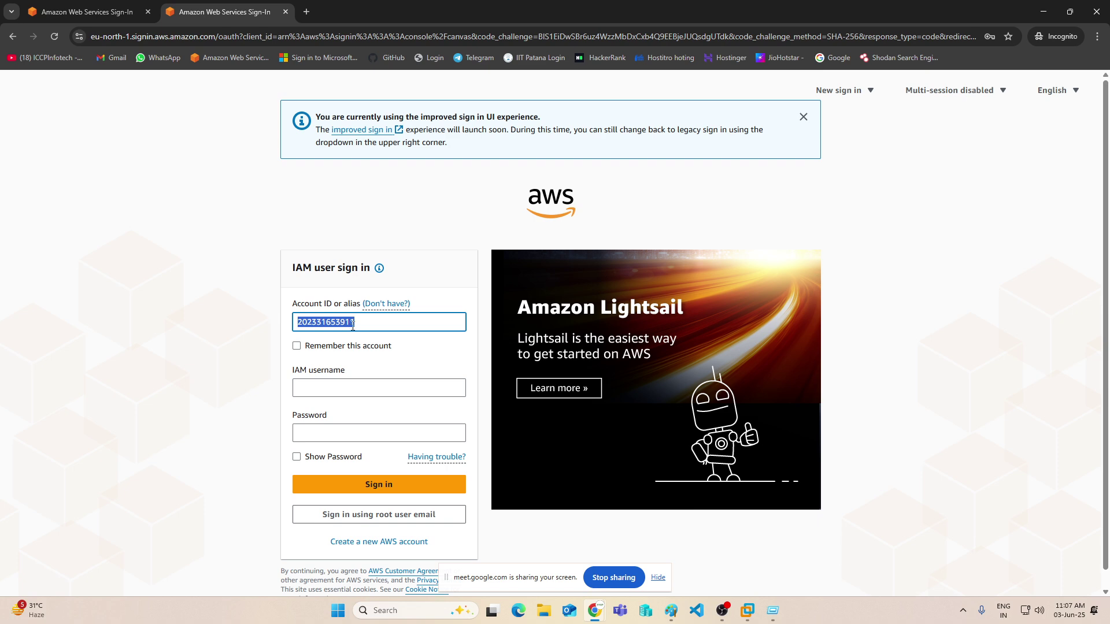
# - Create an account alias for IAM sign-in from the IAM dashboard, entering the chosen alias
pyautogui.write('asdf')
pyautogui.click(93, 12)
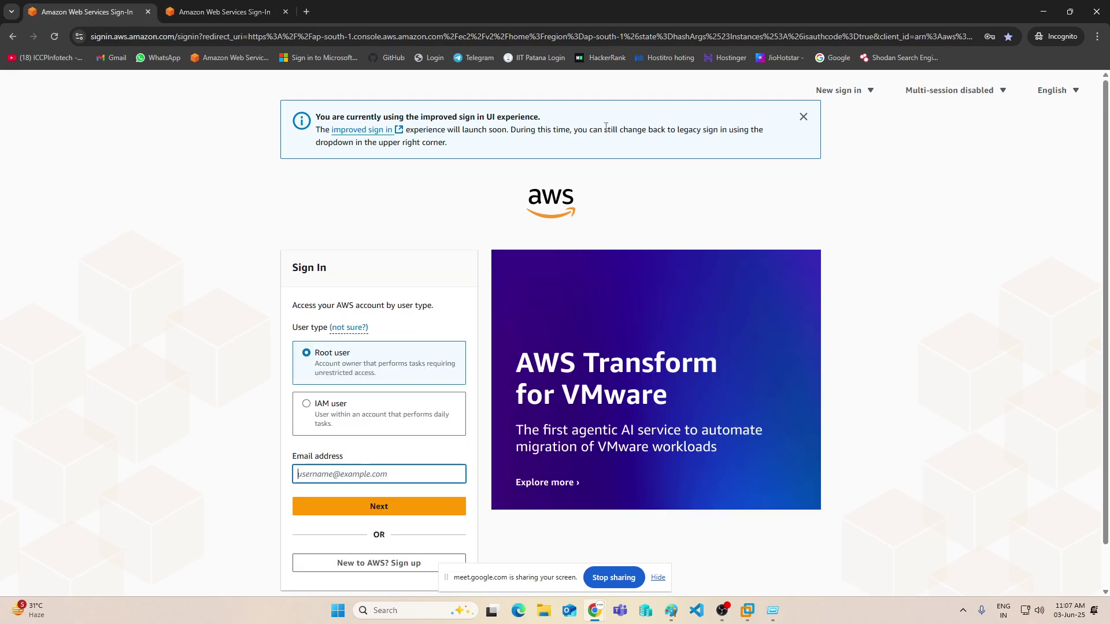
pyautogui.moveTo(595, 611)
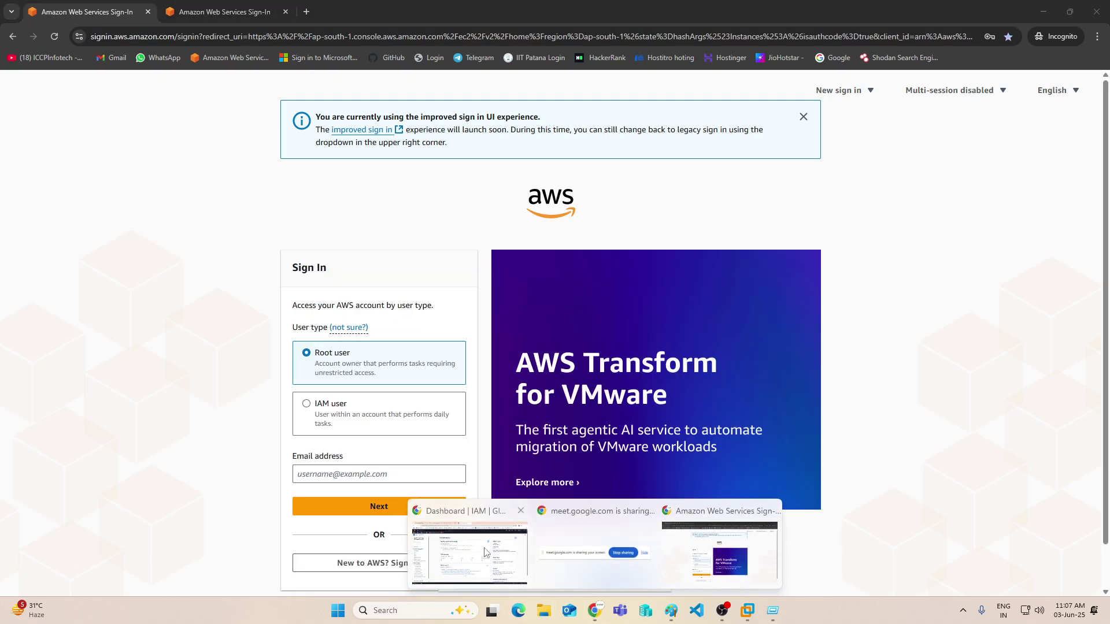
pyautogui.click(719, 549)
pyautogui.click(787, 252)
pyautogui.click(538, 327)
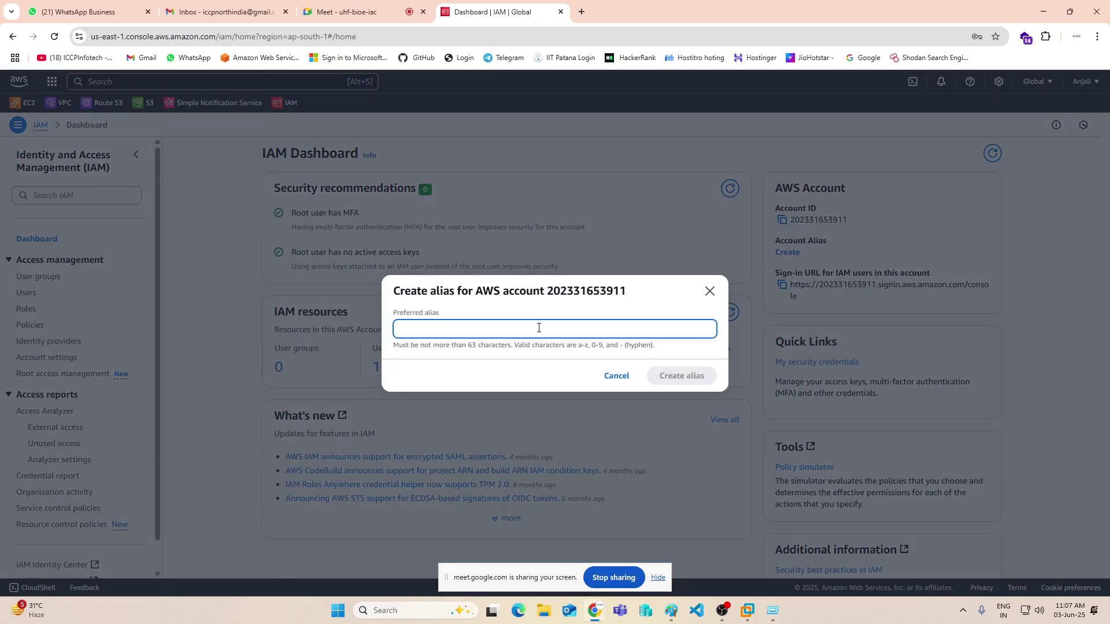
pyautogui.write('anjalidomain')
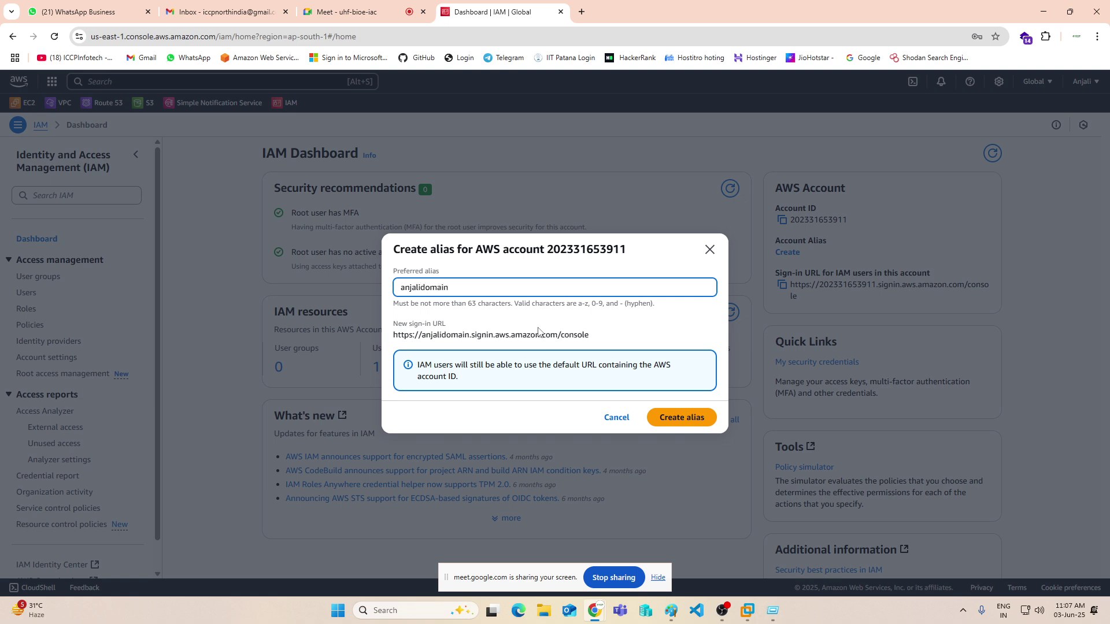
pyautogui.click(685, 424)
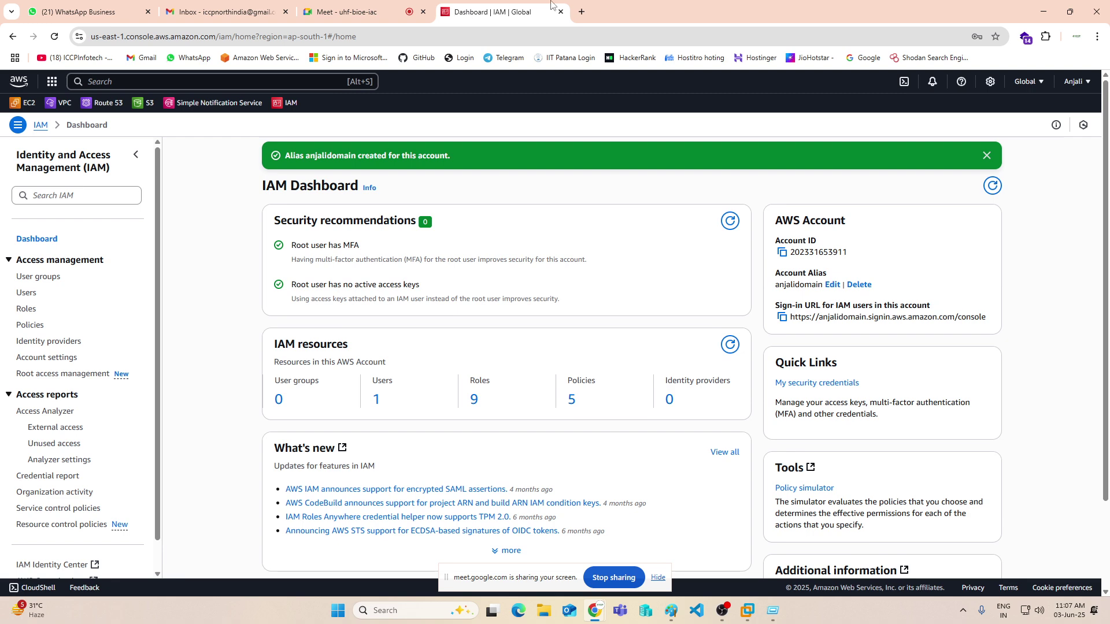
# - Return to the incognito sign-in window
pyautogui.click(1097, 37)
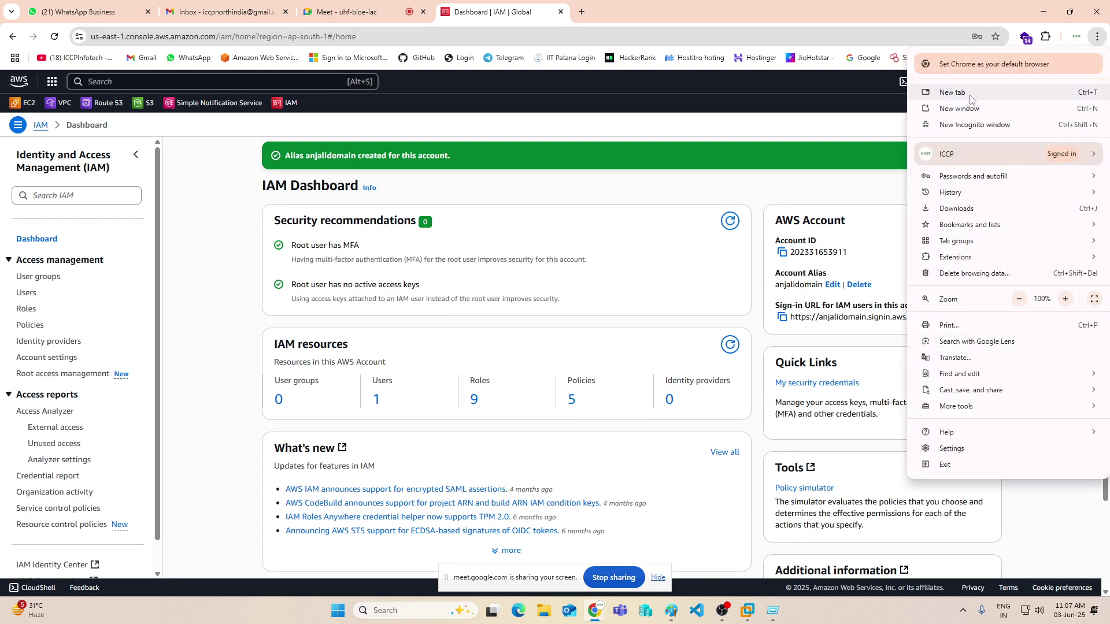
pyautogui.click(595, 611)
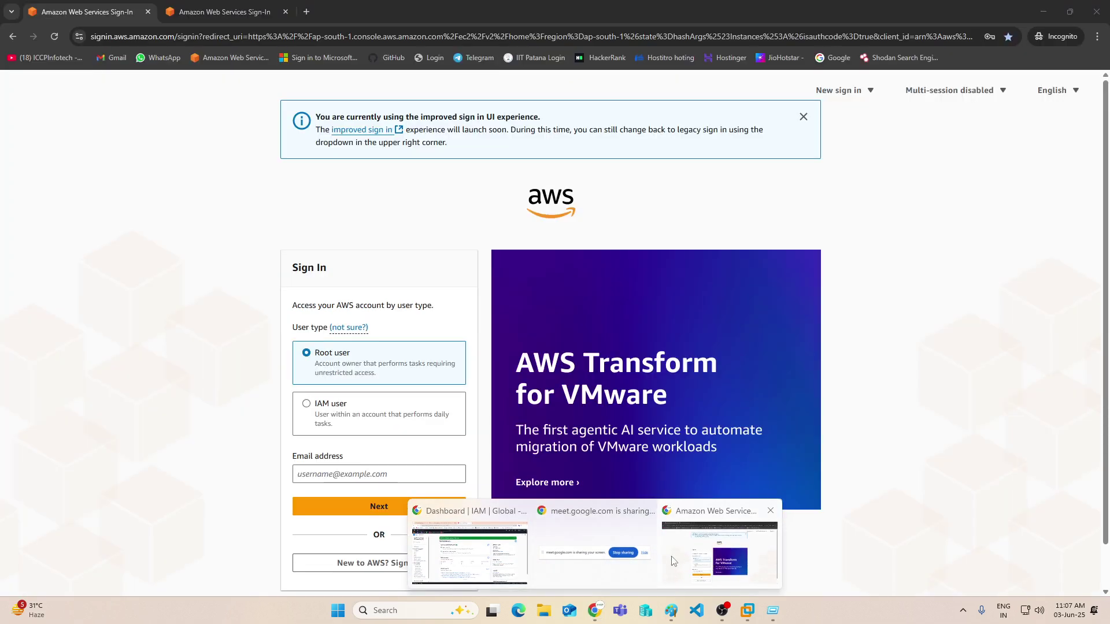
pyautogui.click(673, 561)
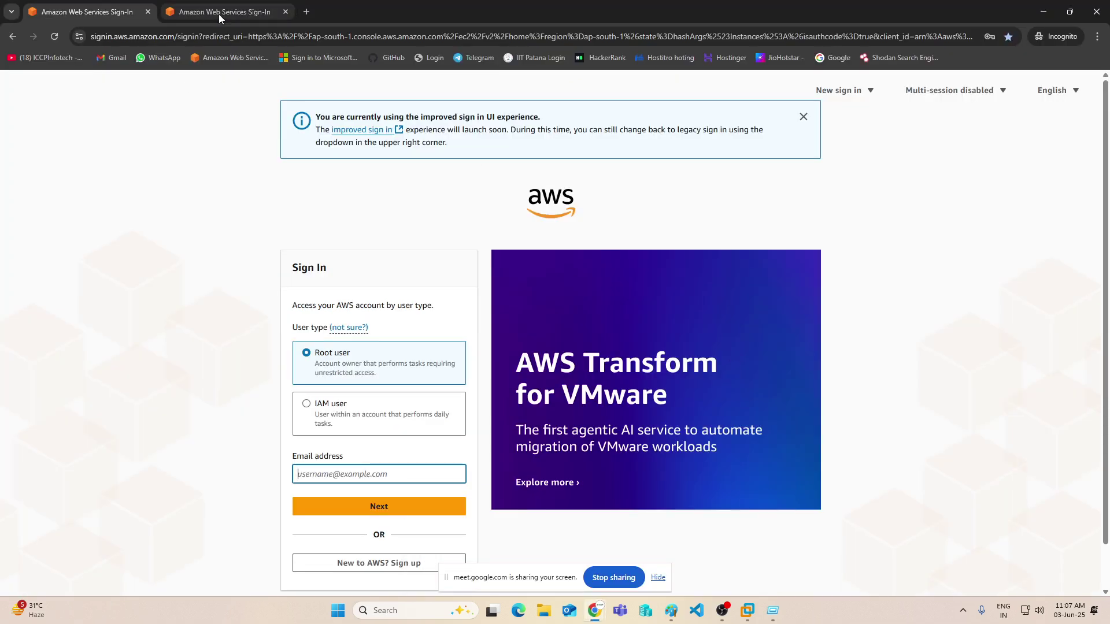
# - Close the extra sign-in tab, choose IAM user sign-in, and enter the account alias
pyautogui.click(272, 13)
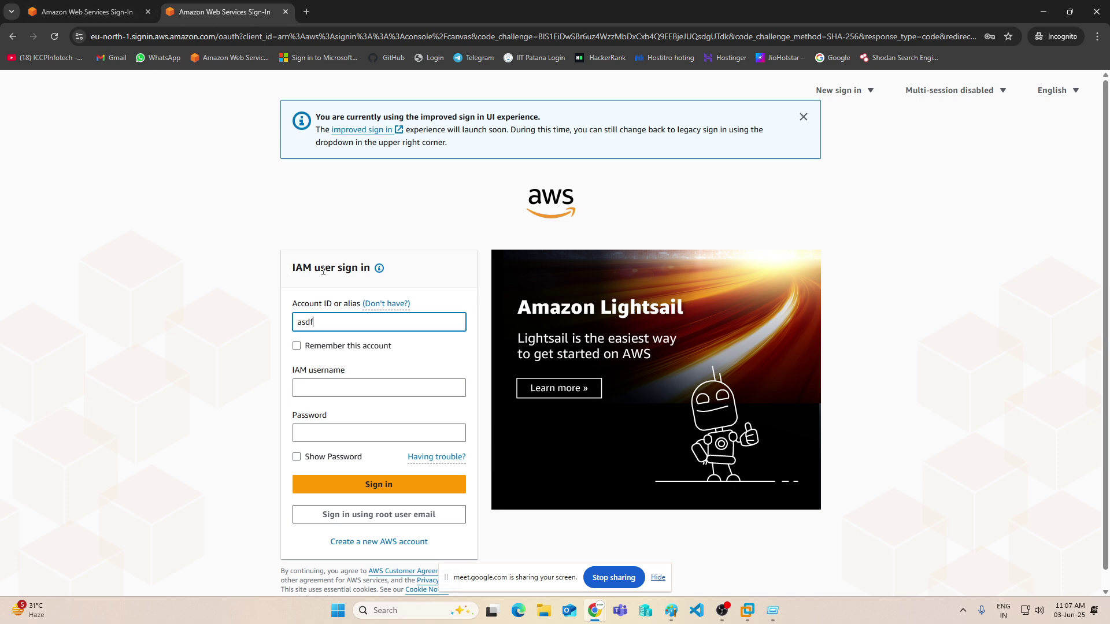
pyautogui.click(285, 12)
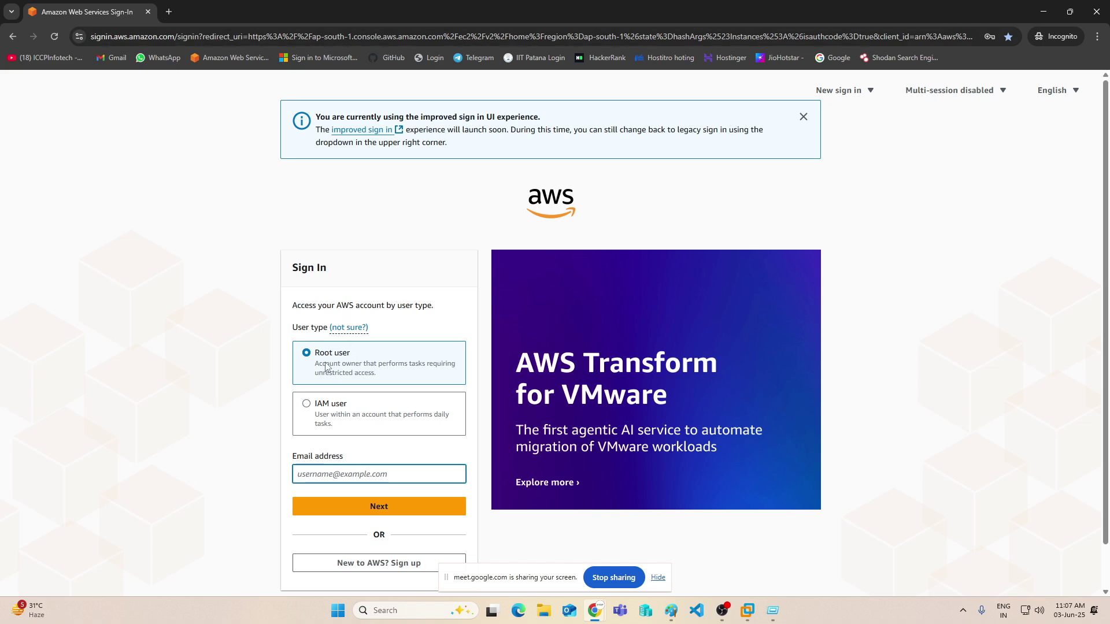
pyautogui.scroll(-1, 338, 341)
pyautogui.click(306, 357)
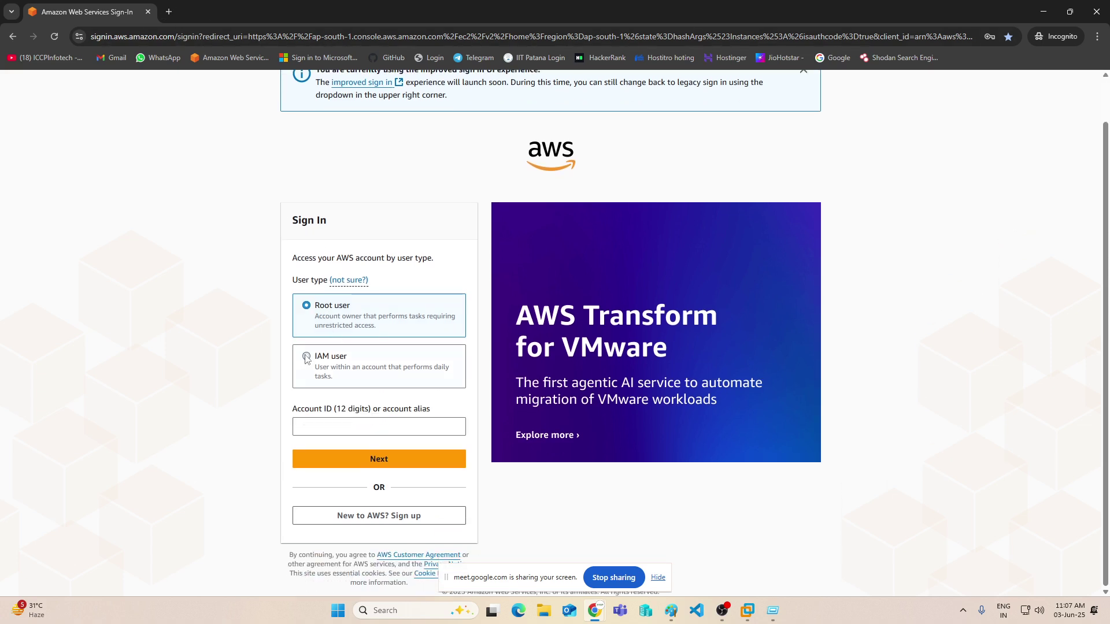
pyautogui.click(319, 426)
pyautogui.write('ana')
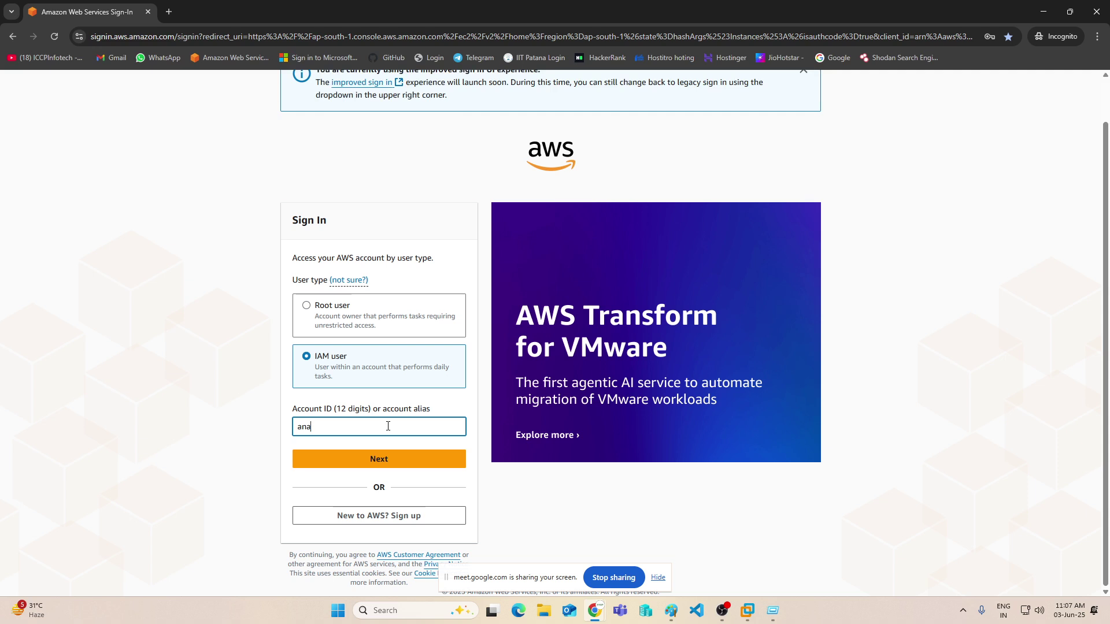
pyautogui.write('lidomain')
pyautogui.click(349, 462)
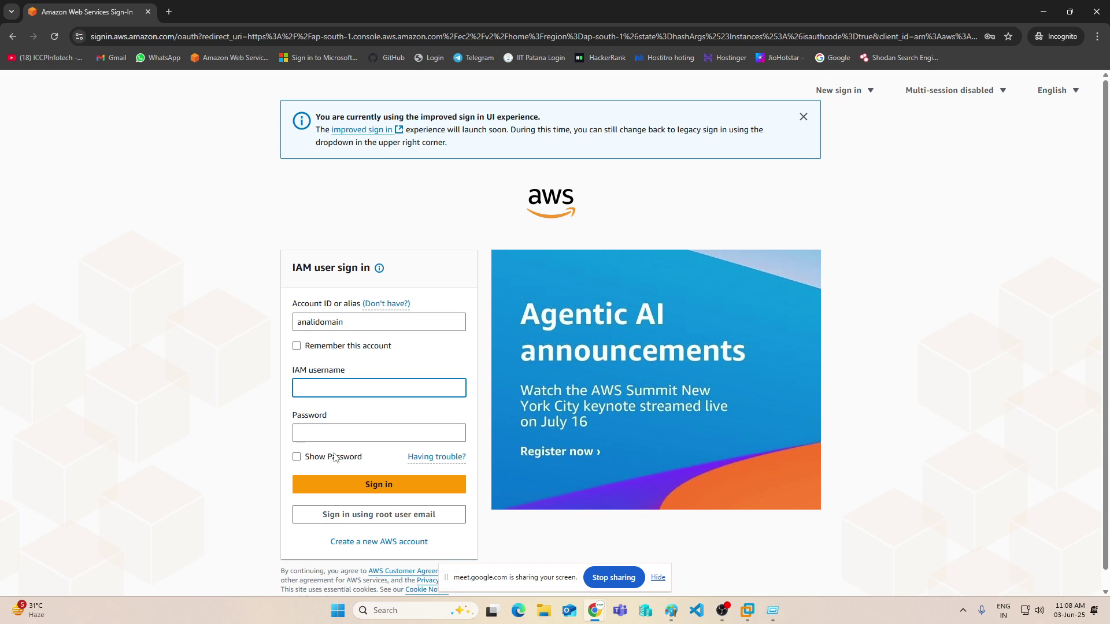
# - Enter the IAM username, then check the alias spelling on the IAM dashboard
pyautogui.write('gautam')
pyautogui.press('Tab')
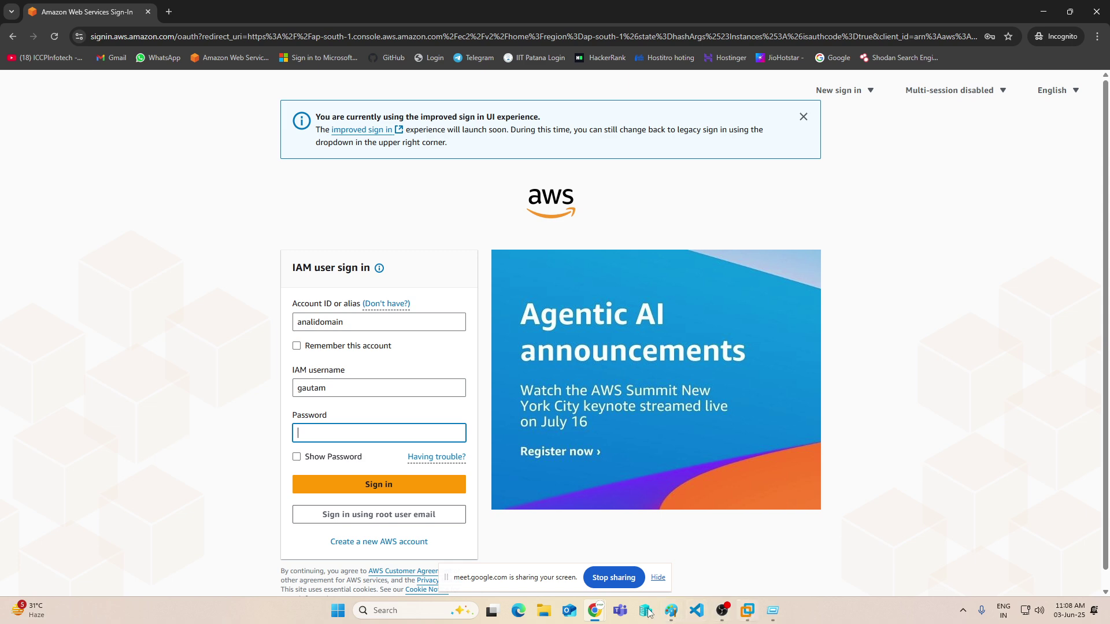
pyautogui.moveTo(594, 618)
pyautogui.click(501, 559)
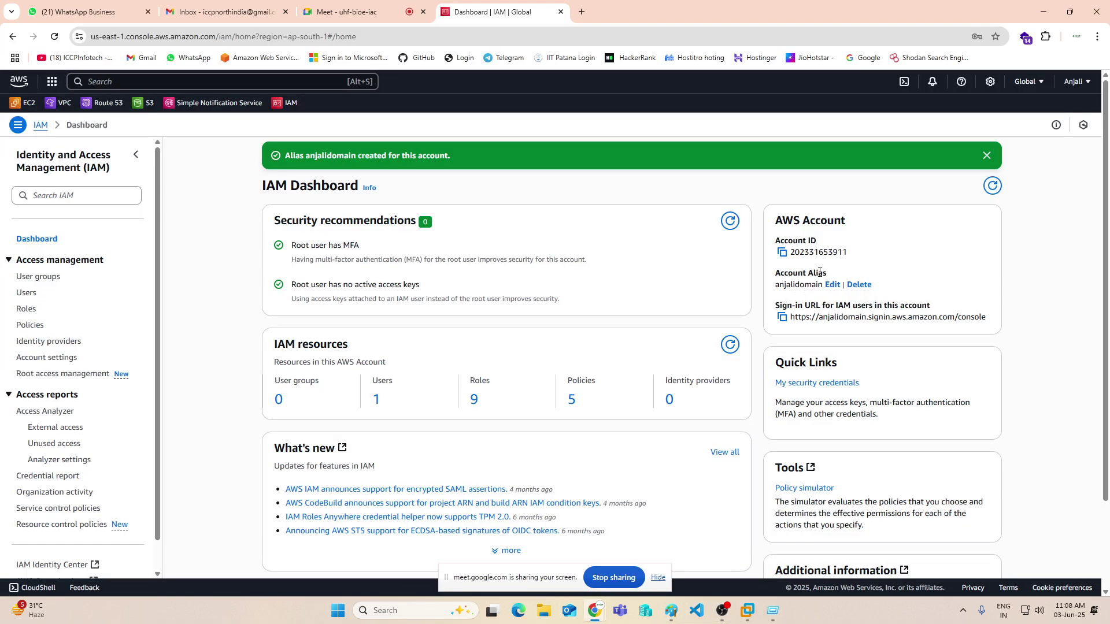
pyautogui.click(1039, 12)
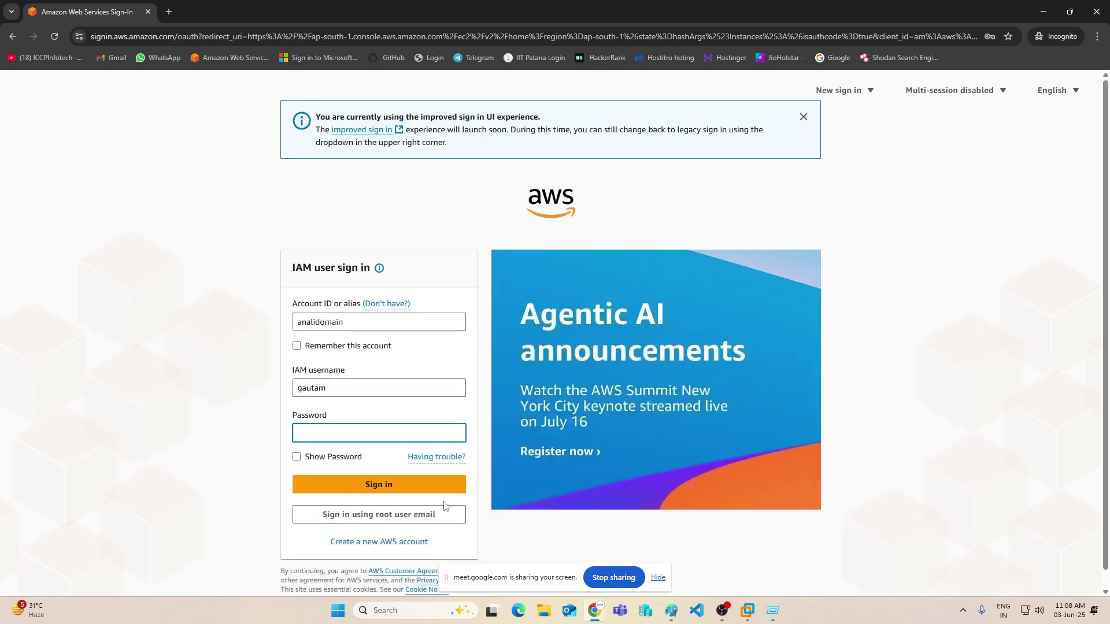
pyautogui.moveTo(590, 618)
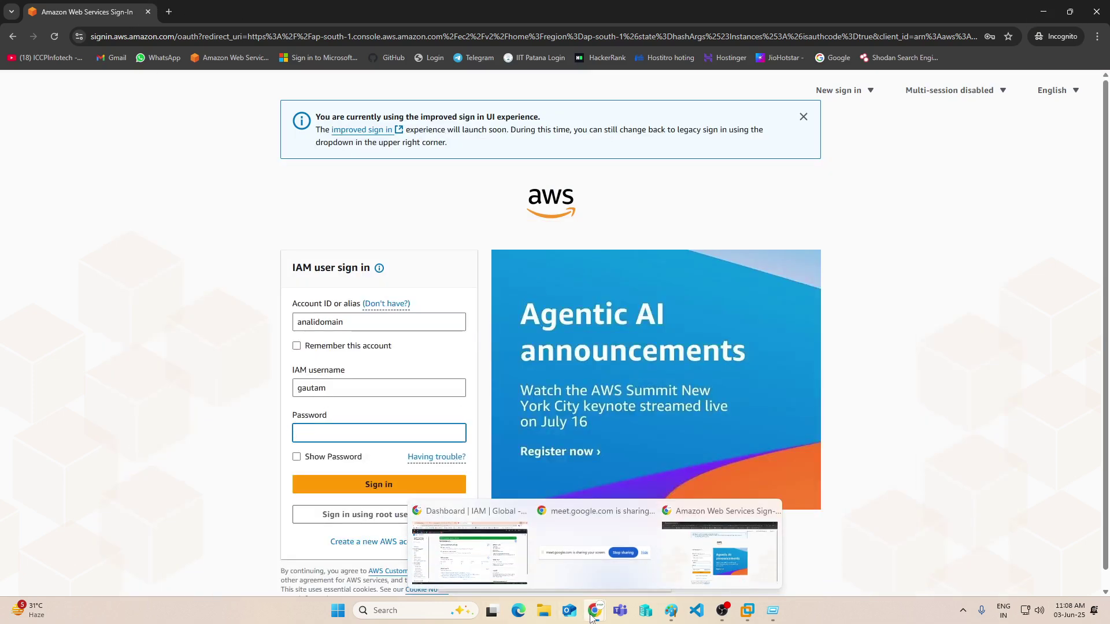
pyautogui.click(471, 547)
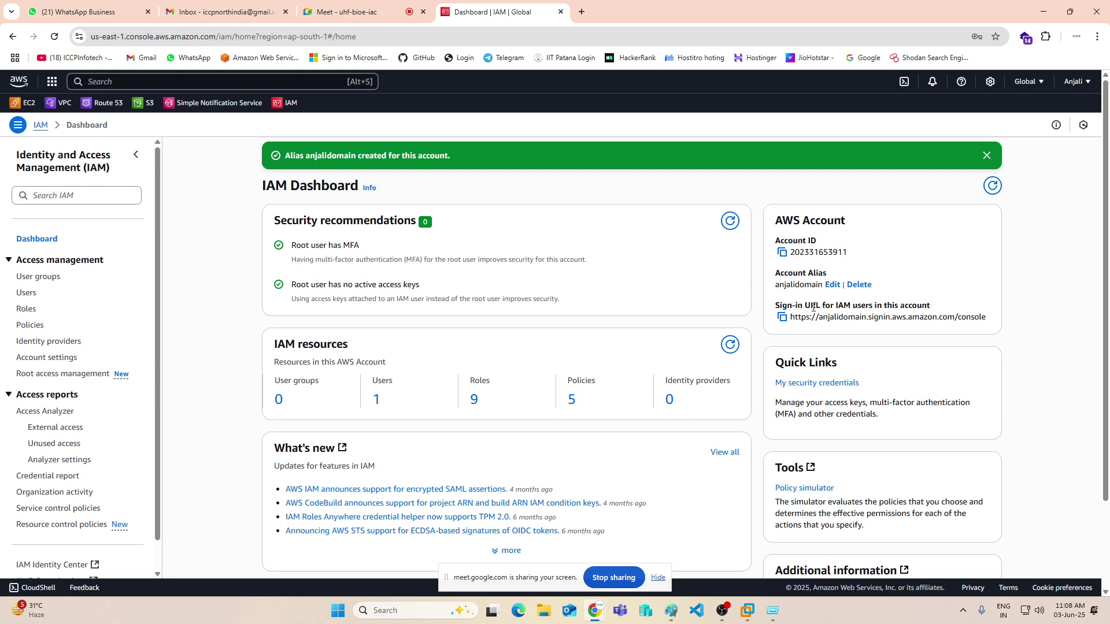
pyautogui.click(1043, 12)
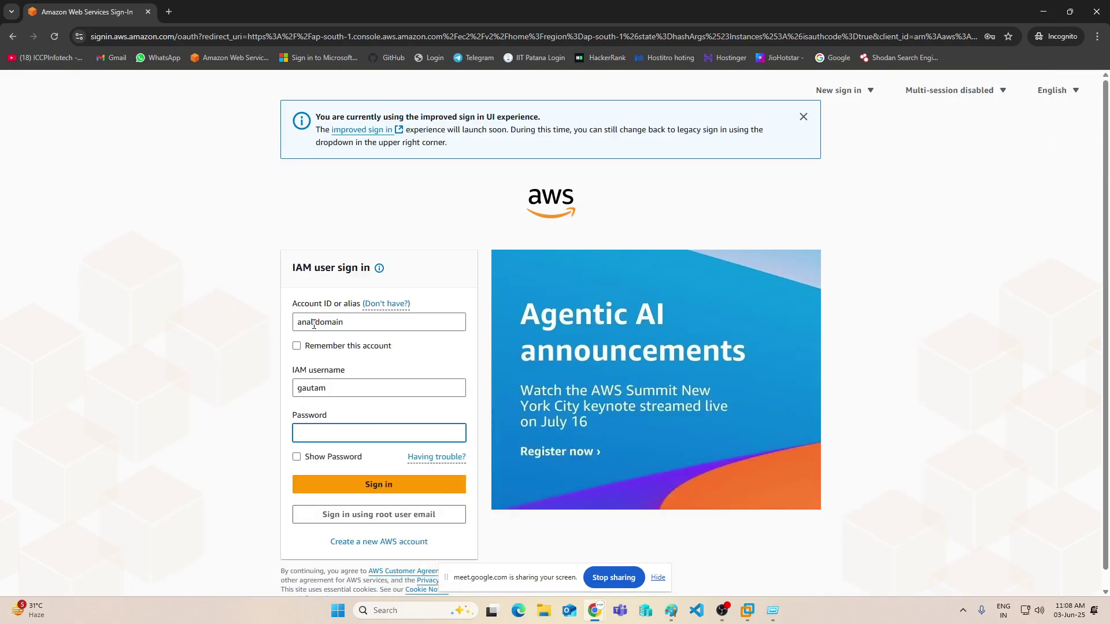
# - Correct the misspelled alias, enter the user's password, and sign in
pyautogui.click(309, 322)
pyautogui.write('jali')
pyautogui.click(338, 389)
pyautogui.click(315, 433)
pyautogui.write('•••••••••')
pyautogui.click(335, 491)
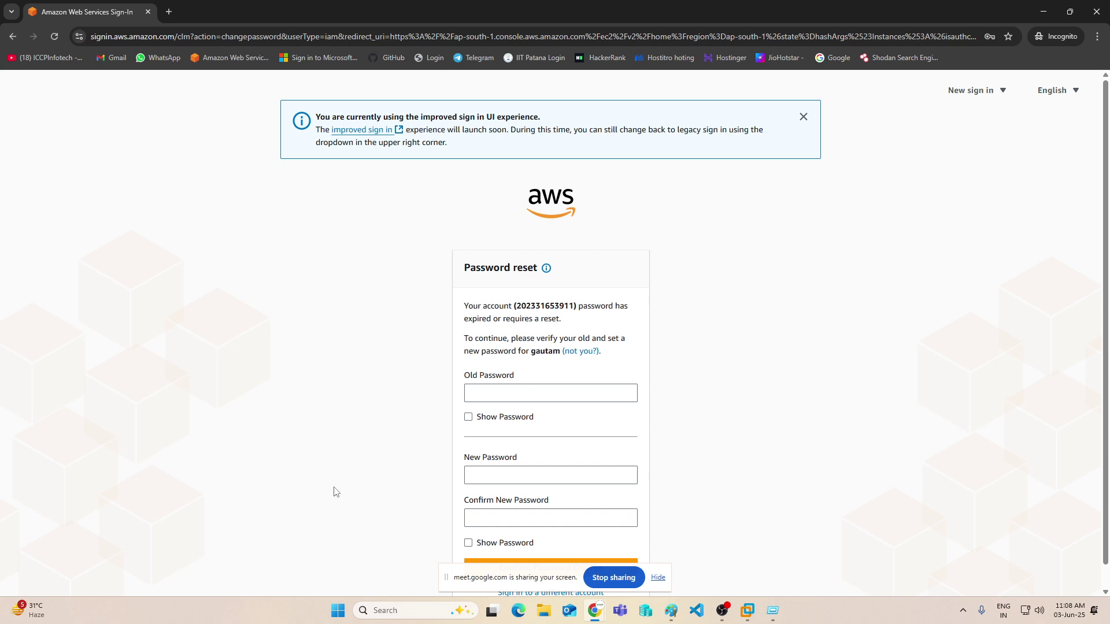
# - Enter the old password and a new password twice, confirm the change, and continue to the console
pyautogui.click(506, 391)
pyautogui.write('••••••••')
pyautogui.press('Tab')
pyautogui.press('Tab')
pyautogui.write('•••••••••')
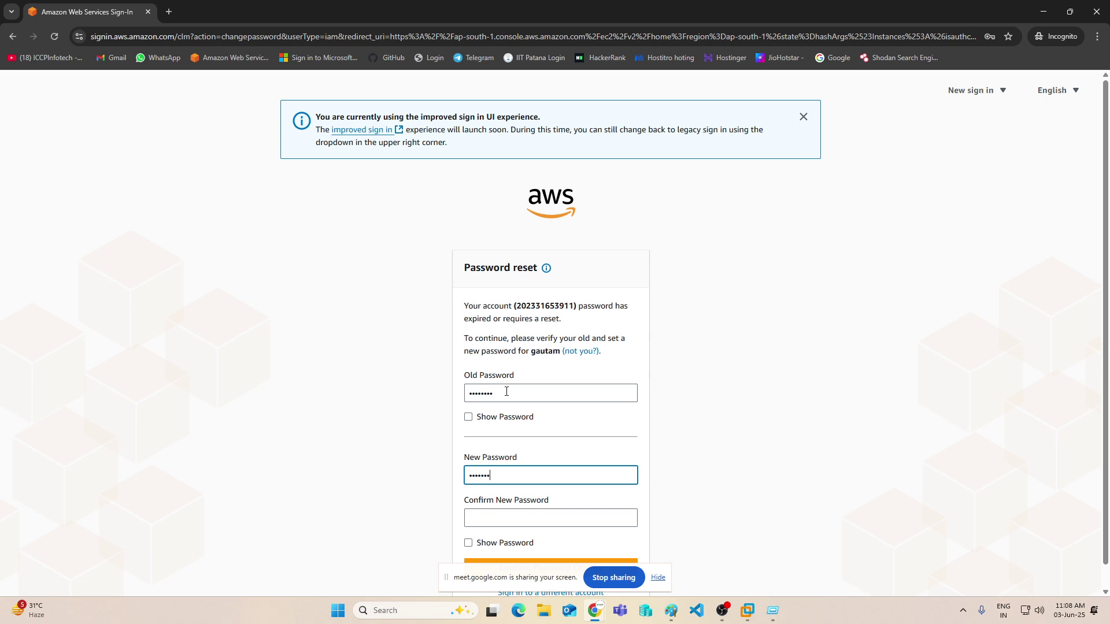
pyautogui.press('Tab')
pyautogui.write('•••••••')
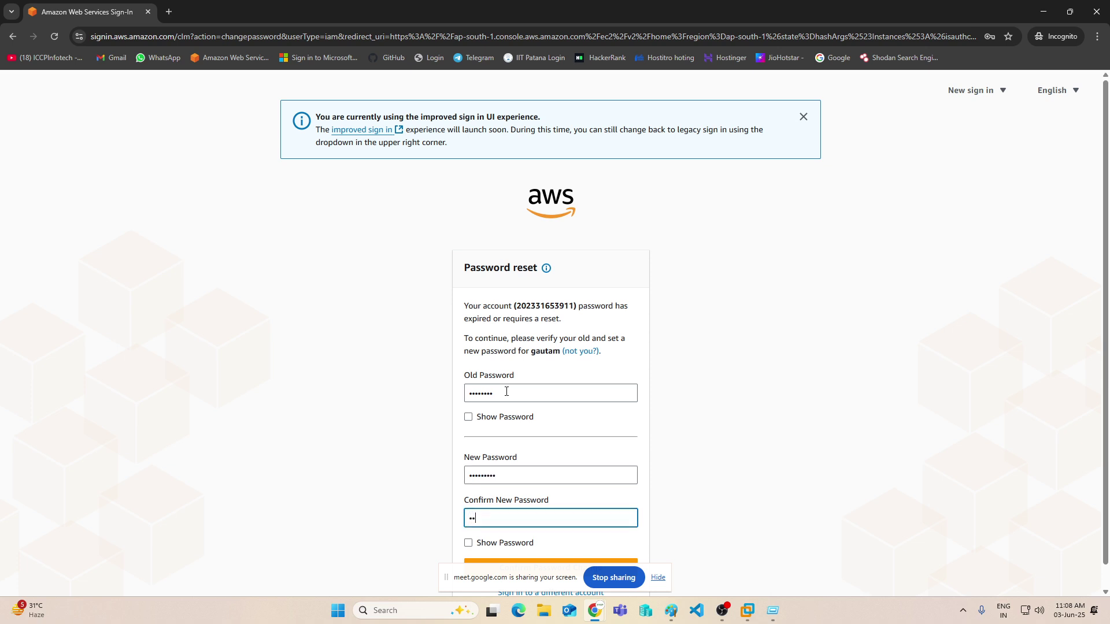
pyautogui.write('••')
pyautogui.scroll(-1, 607, 375)
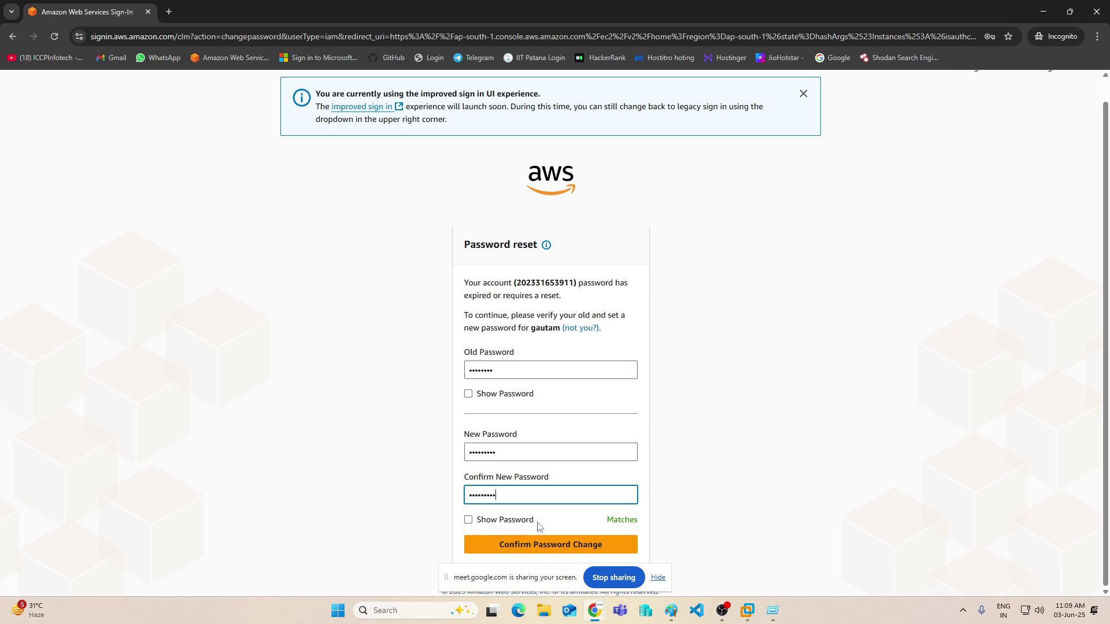
pyautogui.click(536, 549)
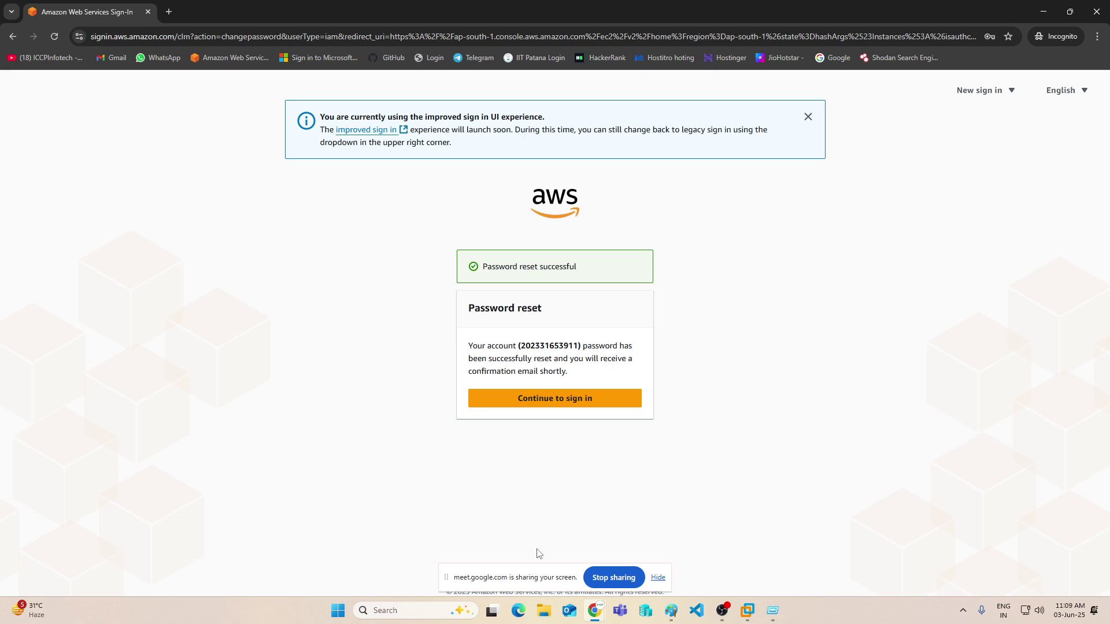
pyautogui.click(567, 398)
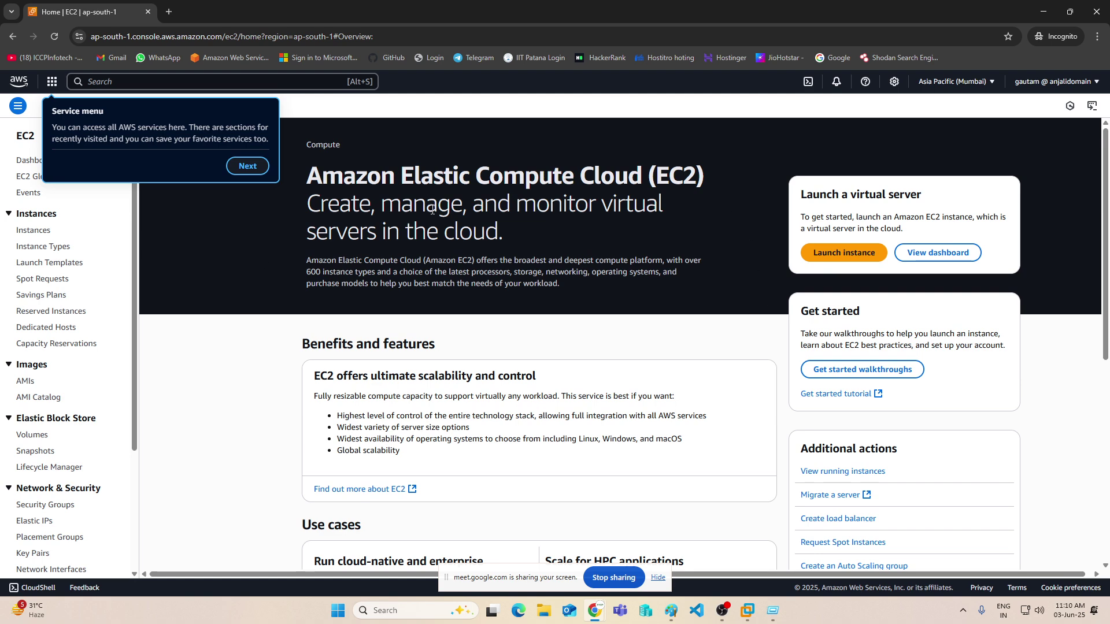
# - Dismiss the console tour tips and open the EC2 Instances page
pyautogui.click(246, 167)
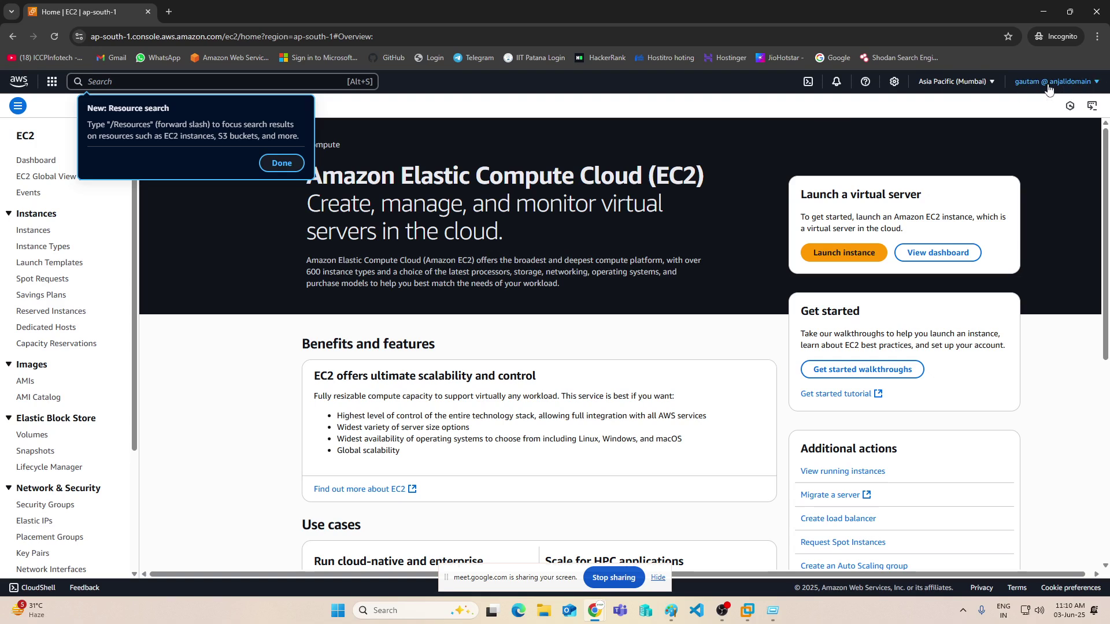
pyautogui.click(283, 163)
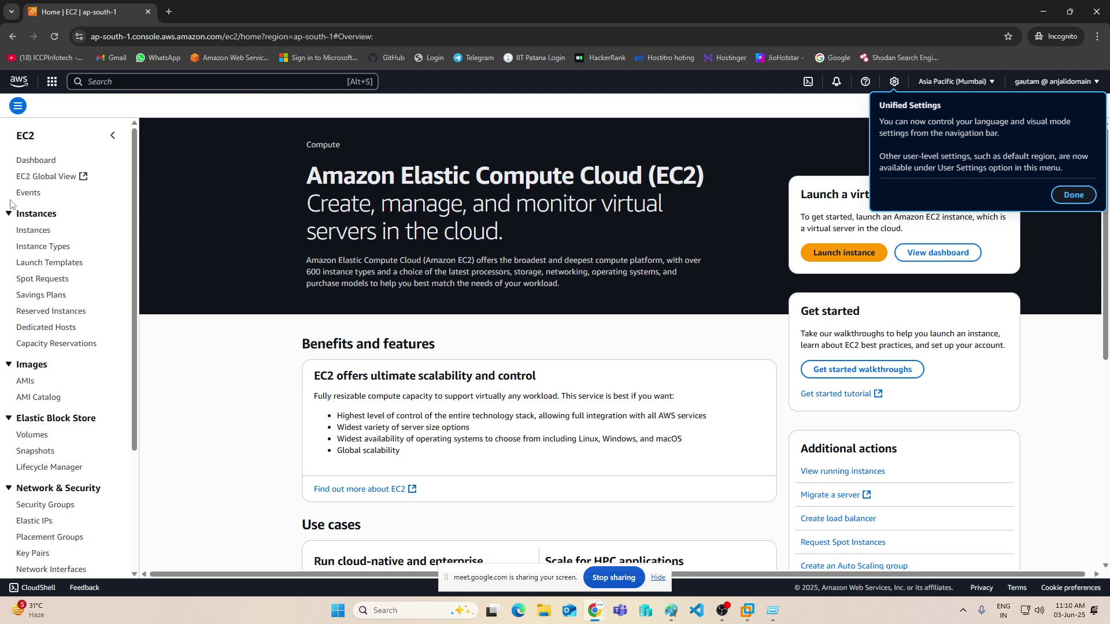
pyautogui.click(29, 231)
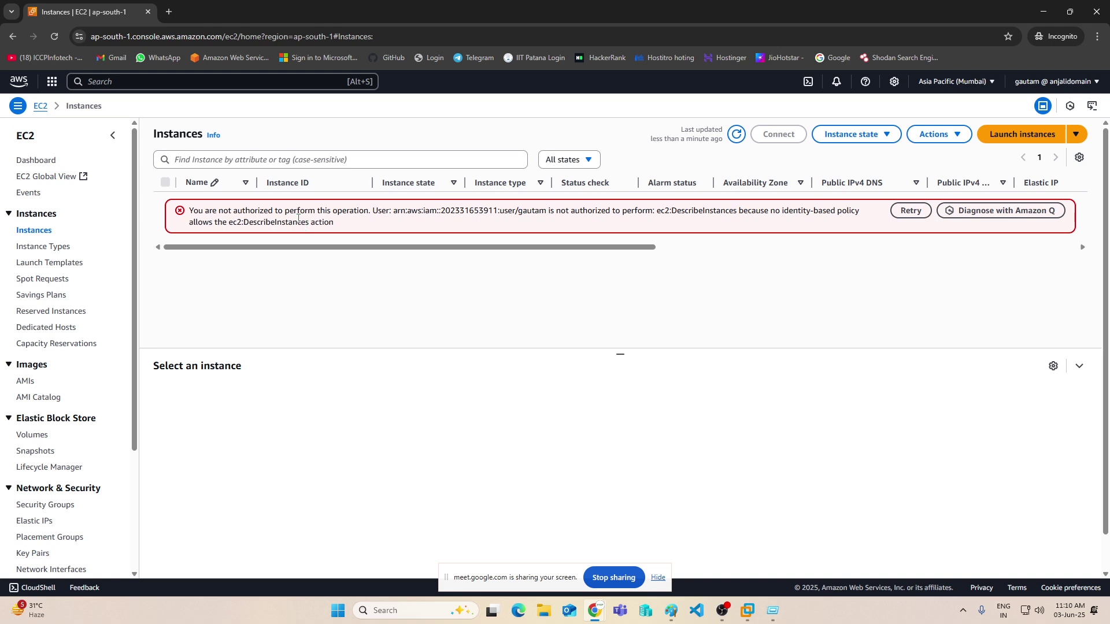
# - Check the Volumes, Load balancers and Key pairs pages for access errors
pyautogui.click(213, 86)
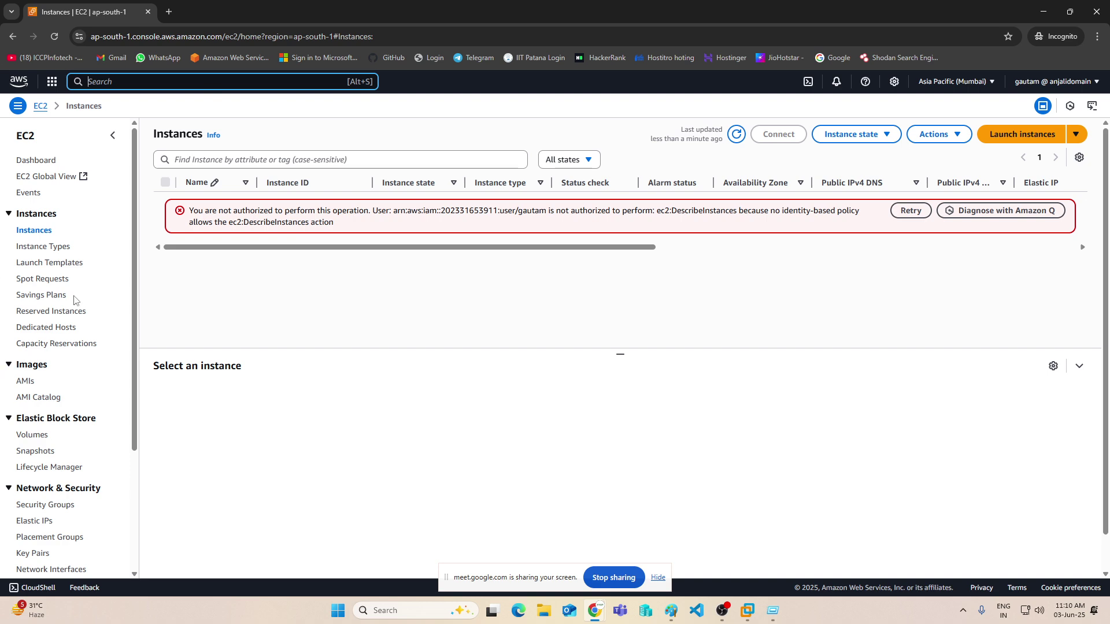
pyautogui.scroll(-1, 73, 301)
pyautogui.scroll(-2, 73, 301)
pyautogui.click(29, 269)
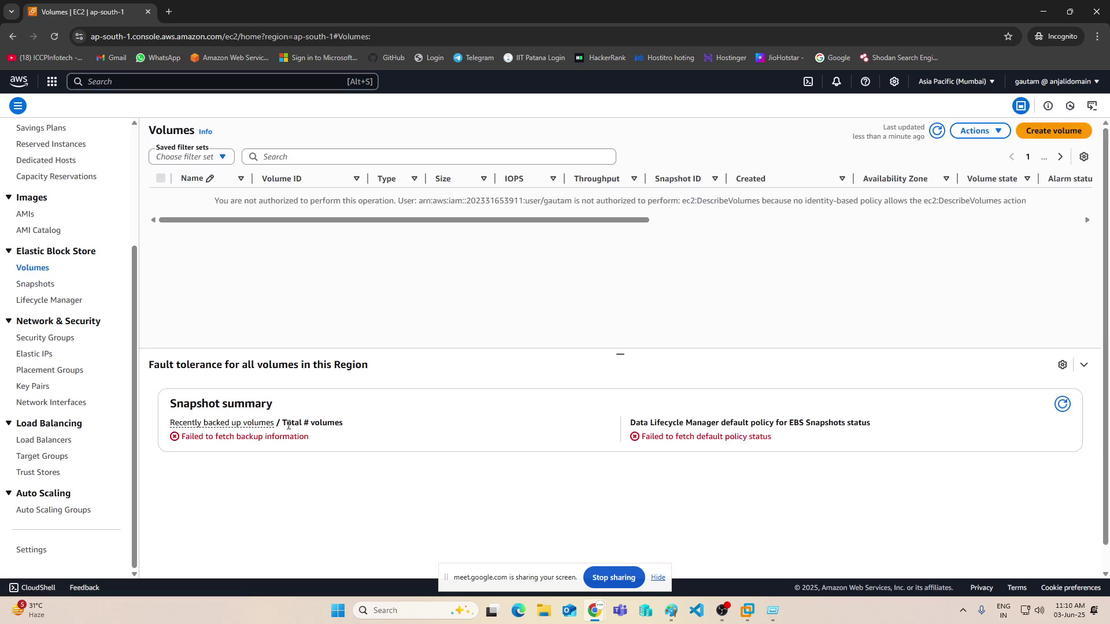
pyautogui.click(47, 439)
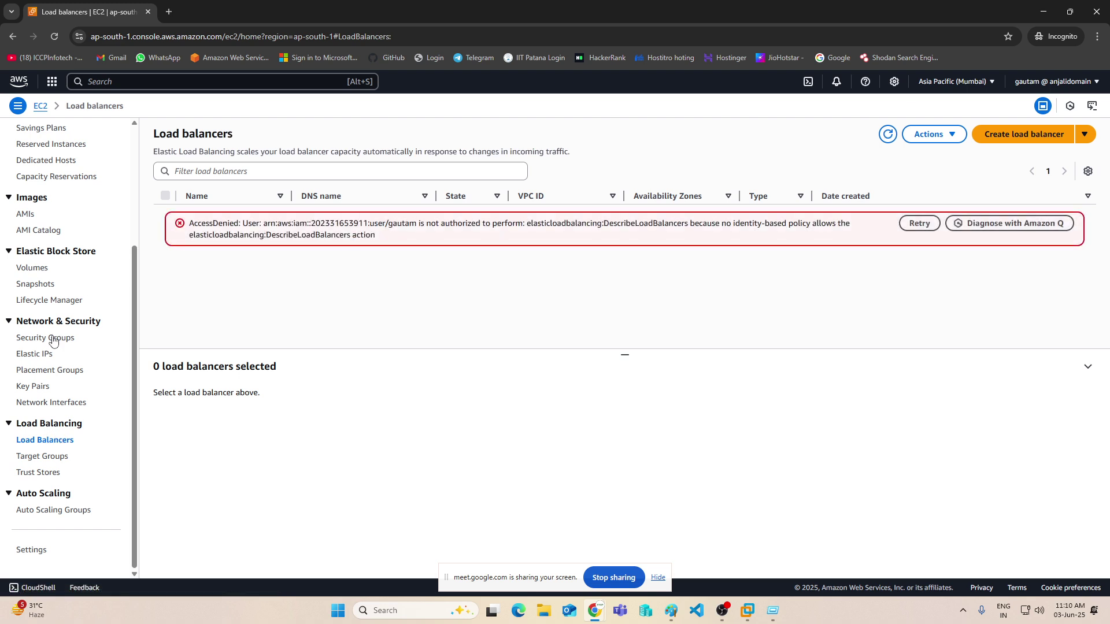
pyautogui.click(38, 388)
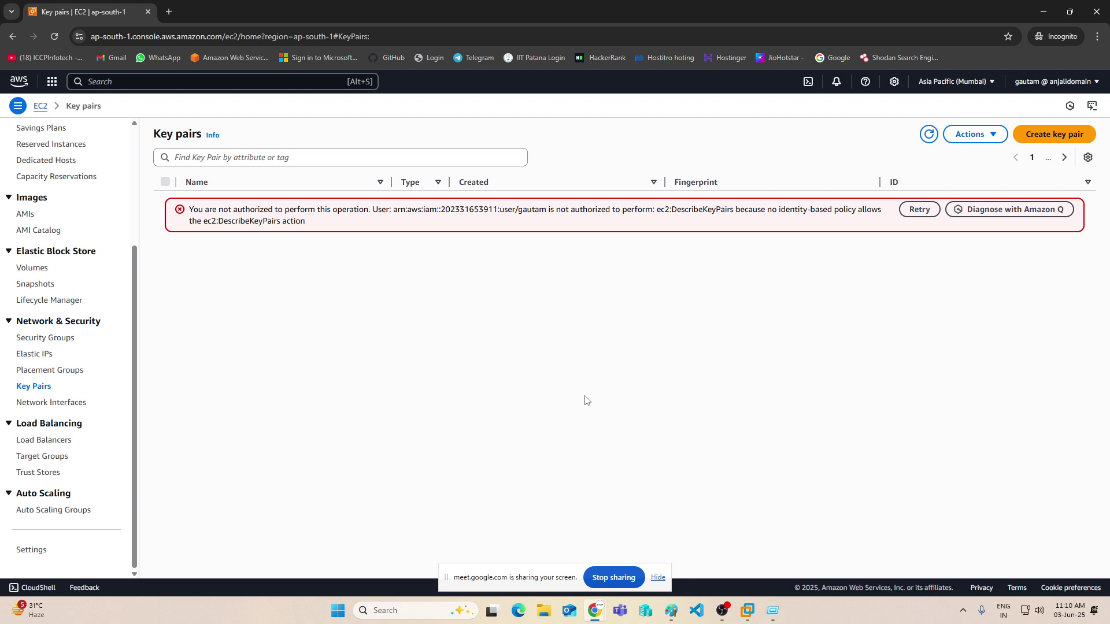
# - Search for 's3' and open the S3 console
pyautogui.click(132, 85)
pyautogui.write('s3')
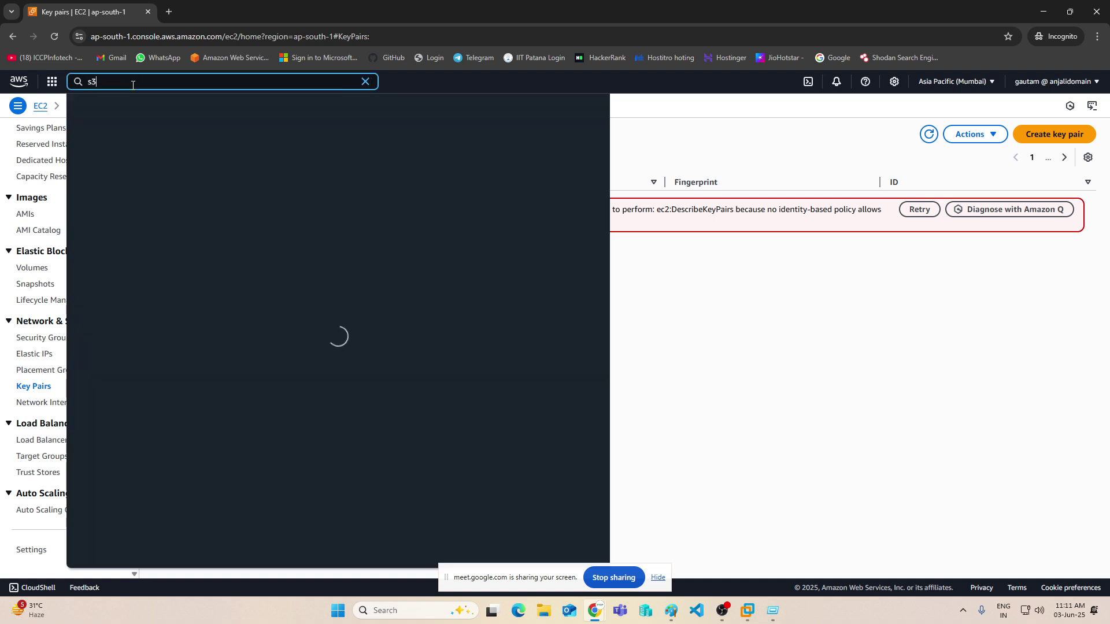
pyautogui.click(249, 142)
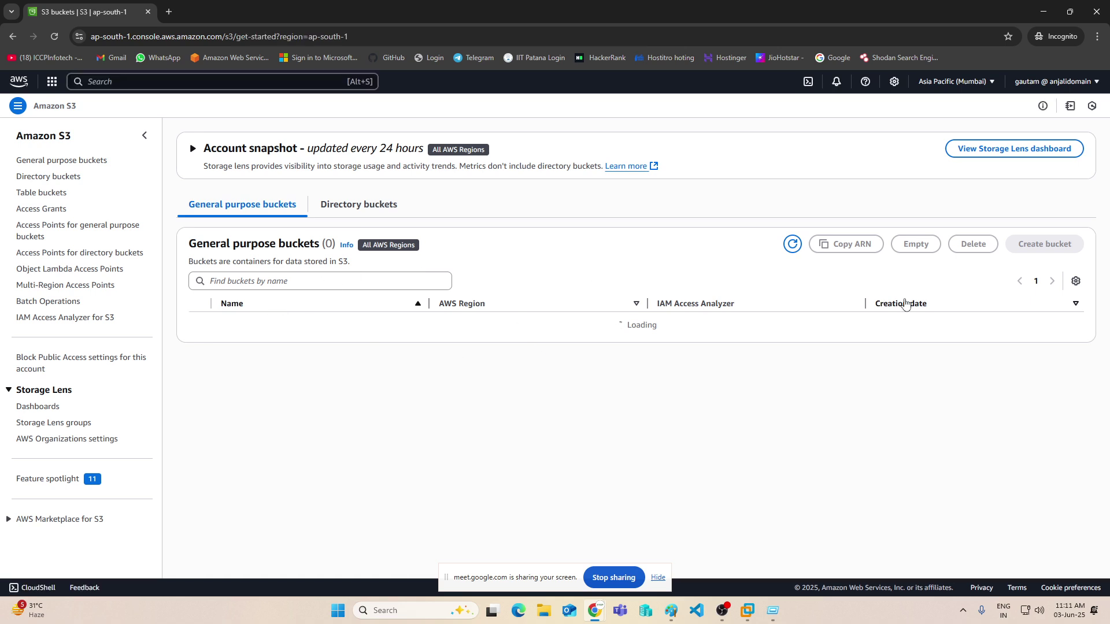
# - Attempt to create bucket 'indiaasdf2323', then return to the IAM dashboard window
pyautogui.click(793, 249)
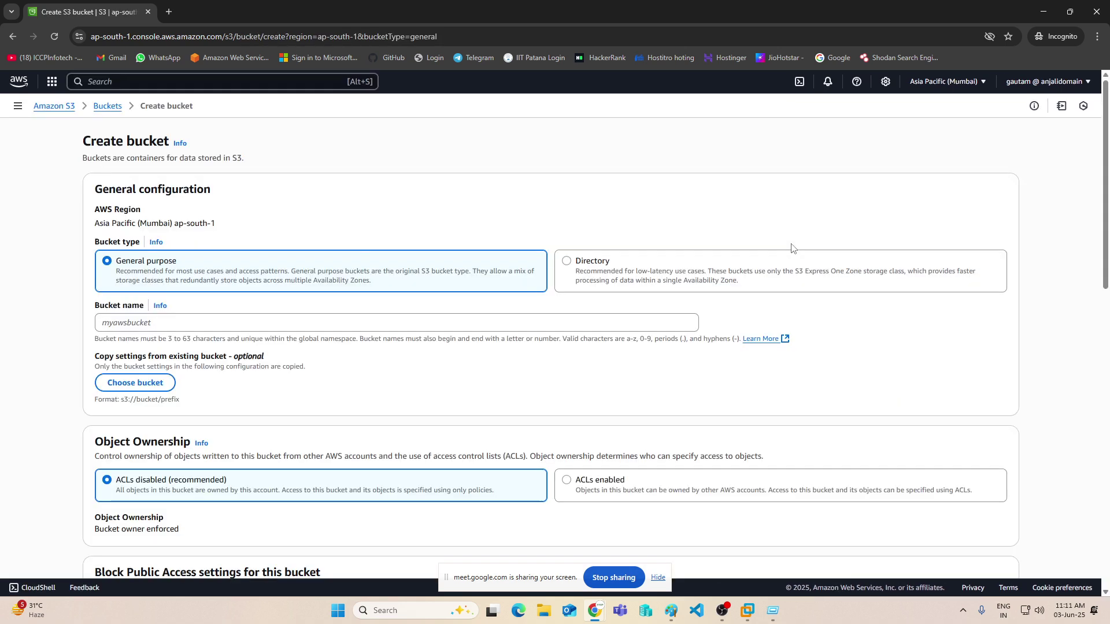
pyautogui.click(245, 323)
pyautogui.write('in')
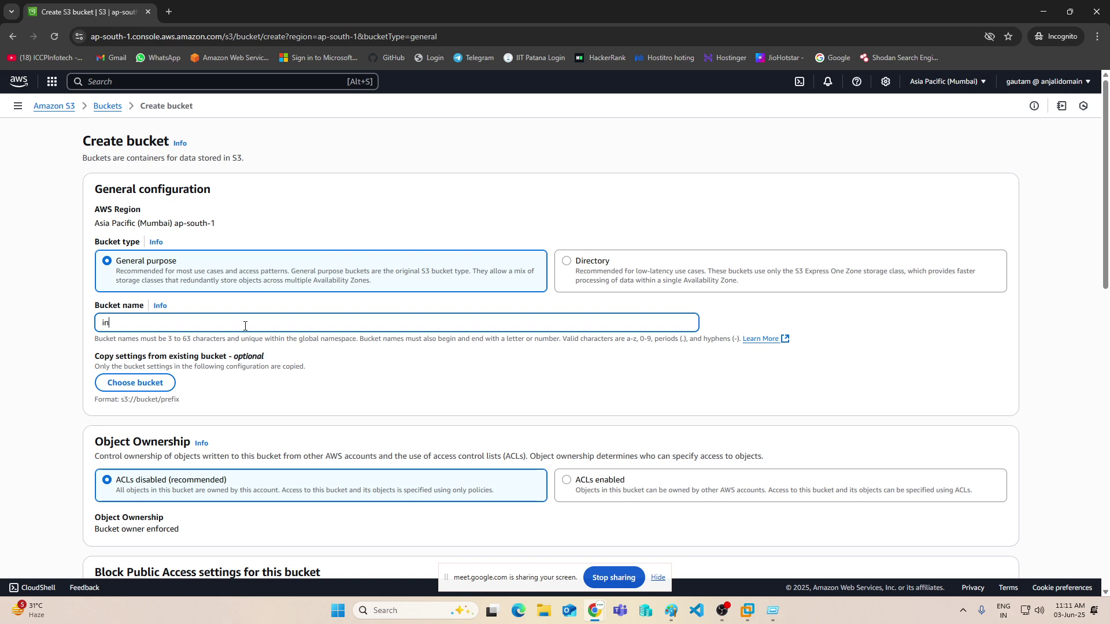
pyautogui.write('diaasdf2323')
pyautogui.scroll(-20, 344, 314)
pyautogui.click(977, 547)
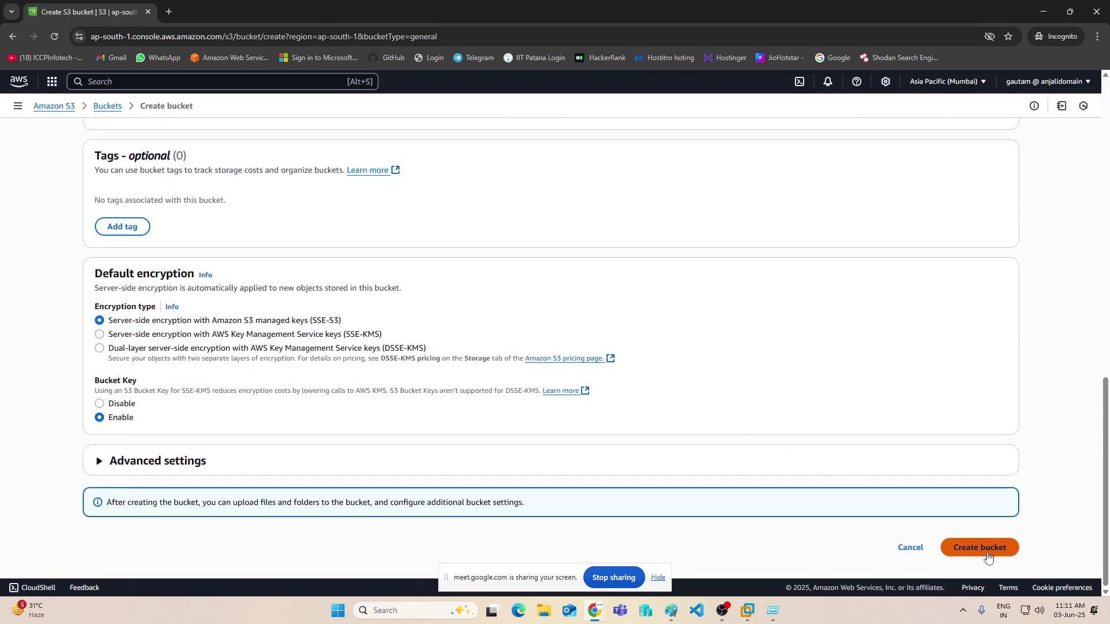
pyautogui.scroll(-2, 689, 384)
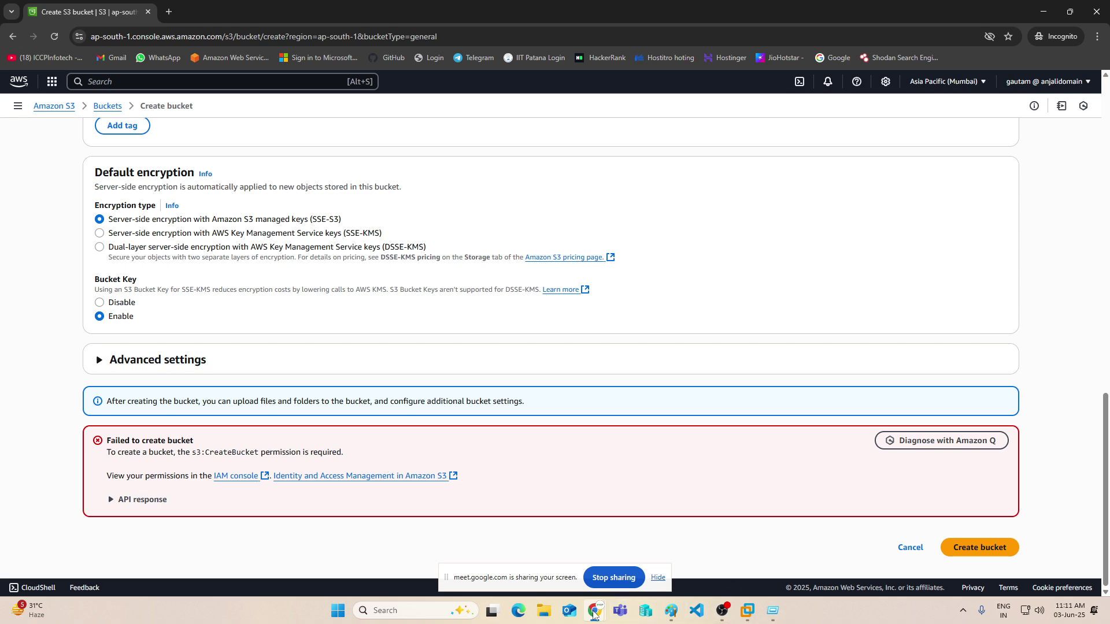
pyautogui.moveTo(596, 616)
pyautogui.click(506, 578)
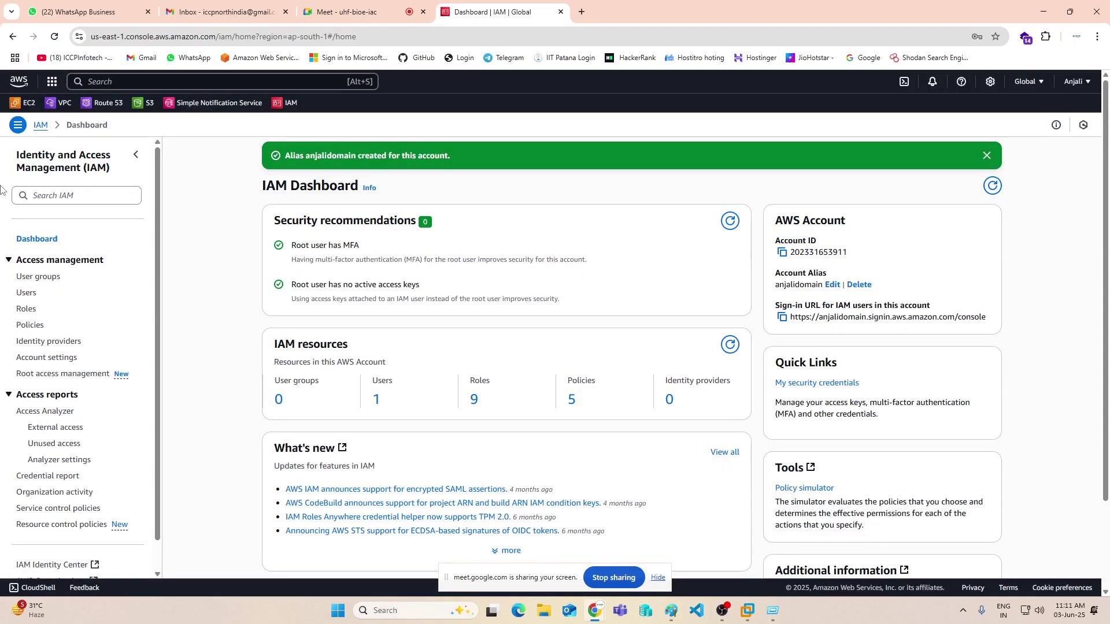
# - Open the IAM Users list from the left navigation
pyautogui.click(26, 292)
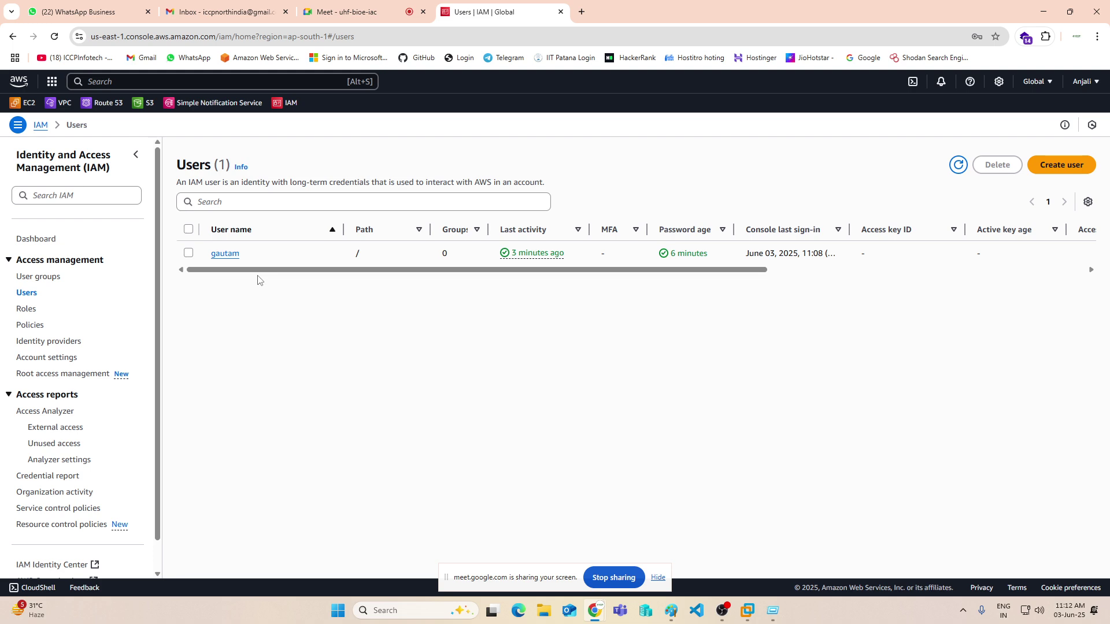
# - Remove the IAMUserChangePassword policy from the IAM user's permissions
pyautogui.click(226, 253)
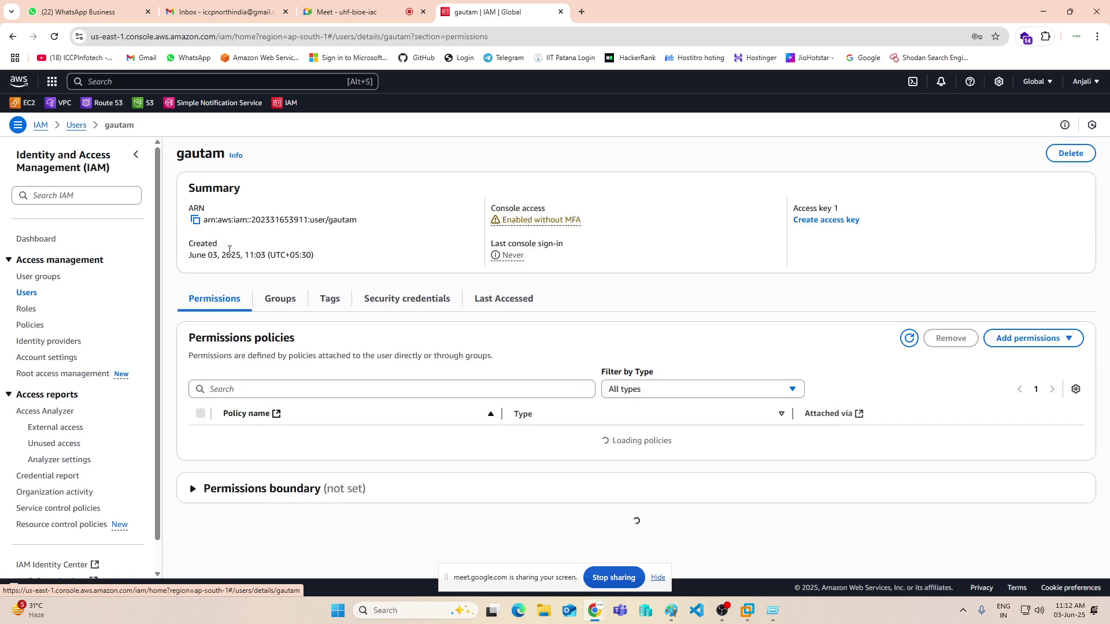
pyautogui.scroll(-2, 445, 356)
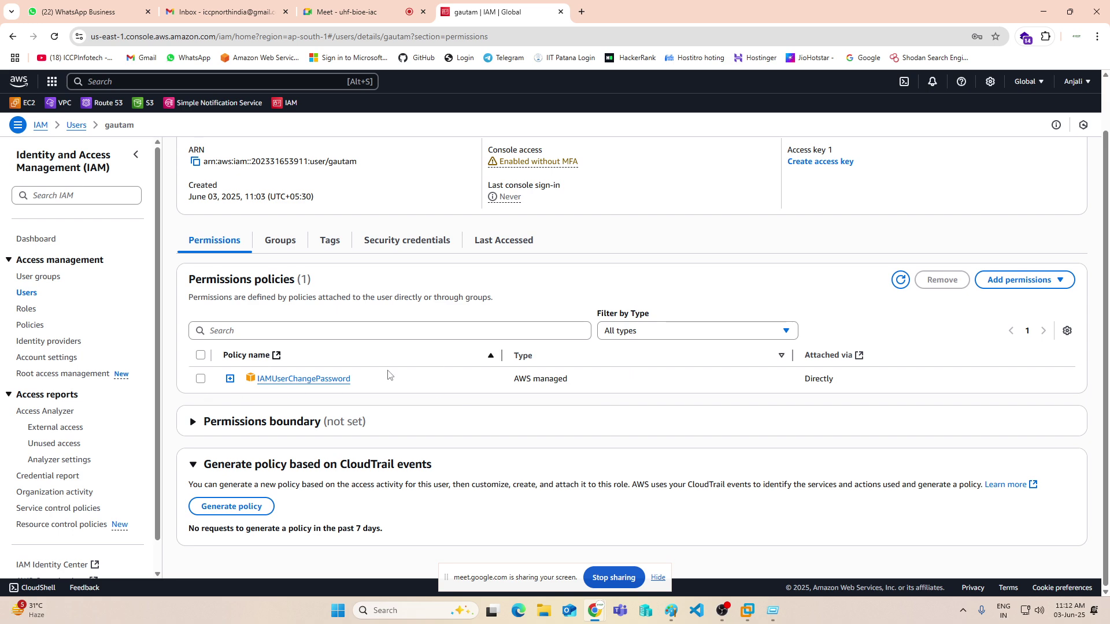
pyautogui.click(201, 379)
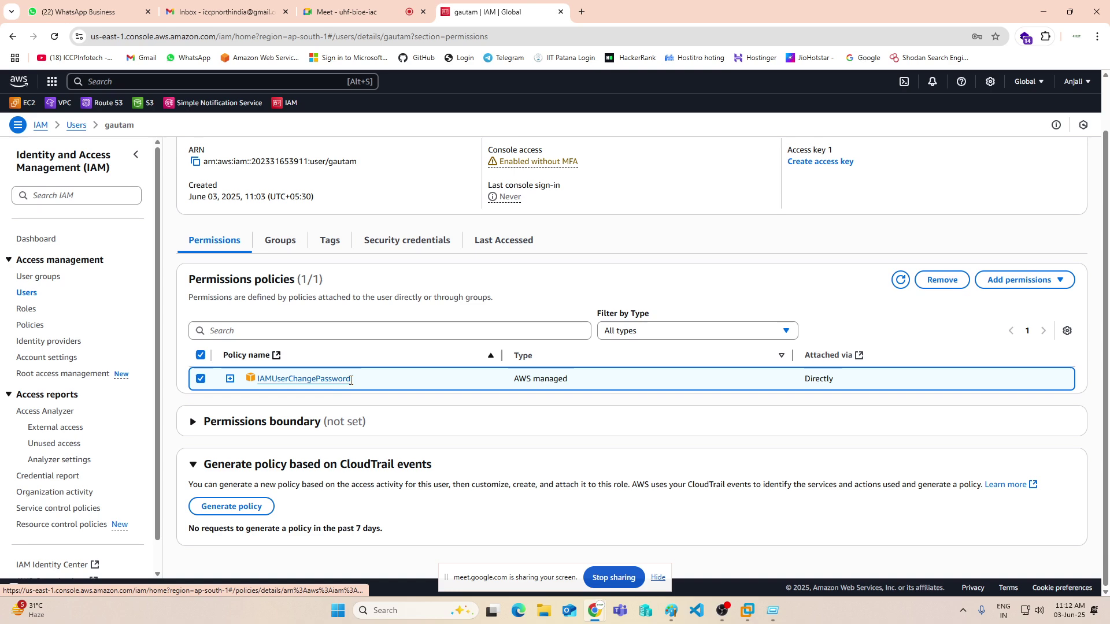
pyautogui.click(942, 281)
pyautogui.click(656, 369)
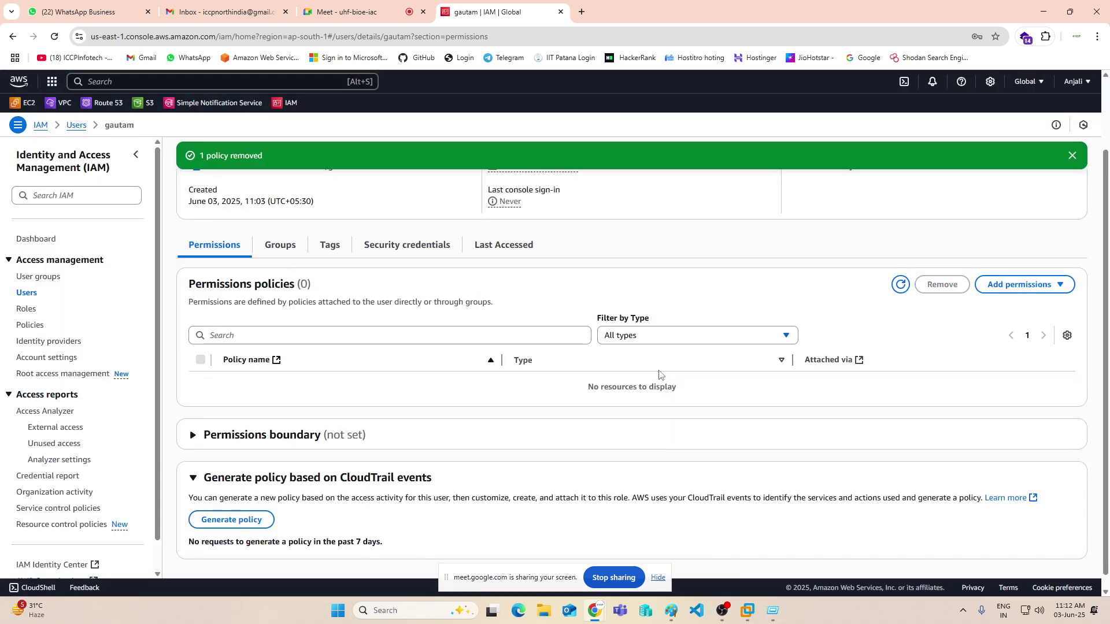
pyautogui.click(1055, 294)
# - Attach AmazonS3FullAccess directly to the user, found by filtering policies for 's3fu'
pyautogui.click(1025, 305)
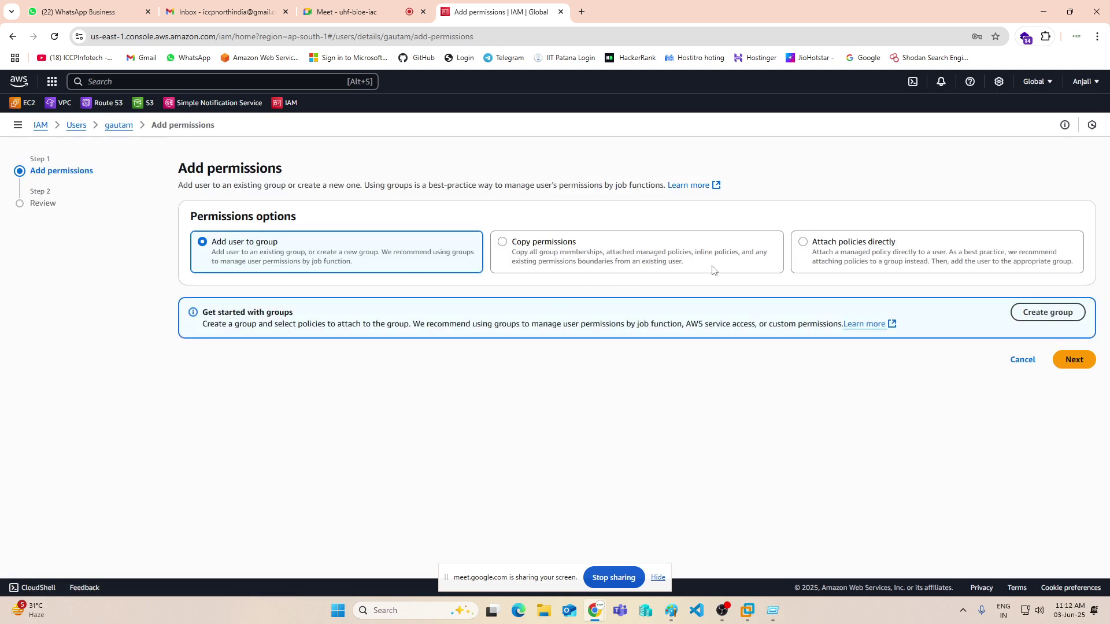
pyautogui.click(870, 248)
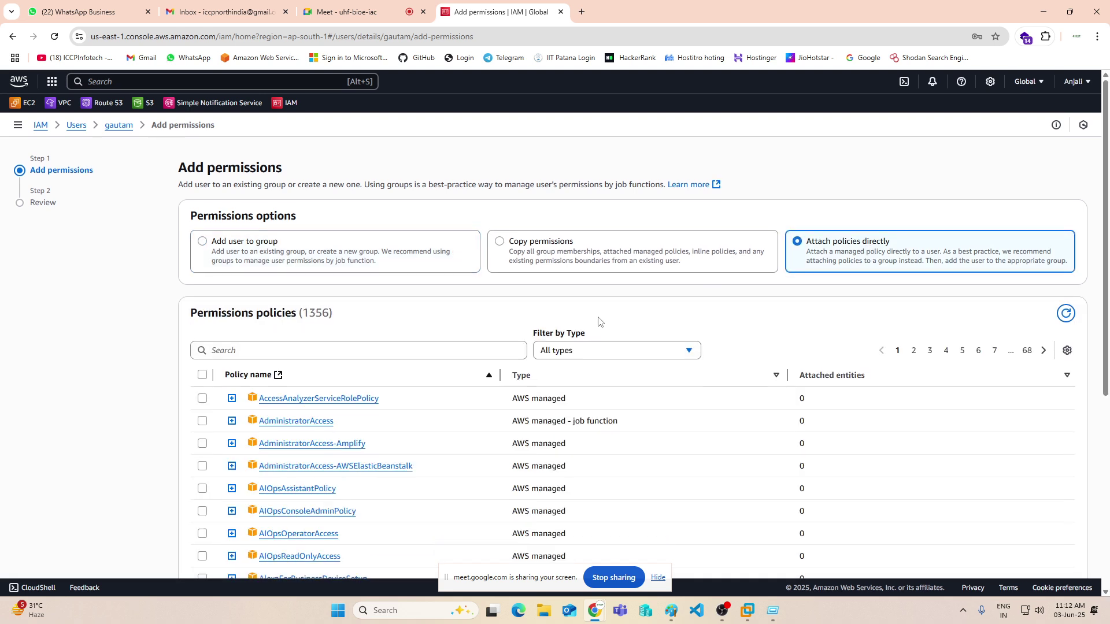
pyautogui.scroll(-3, 341, 356)
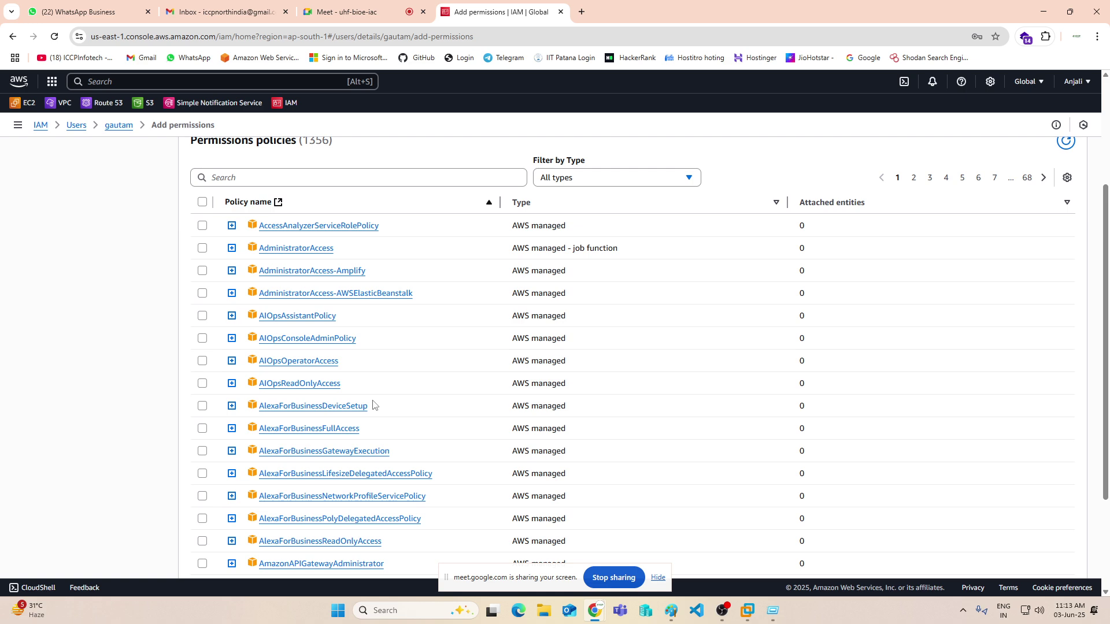
pyautogui.click(286, 174)
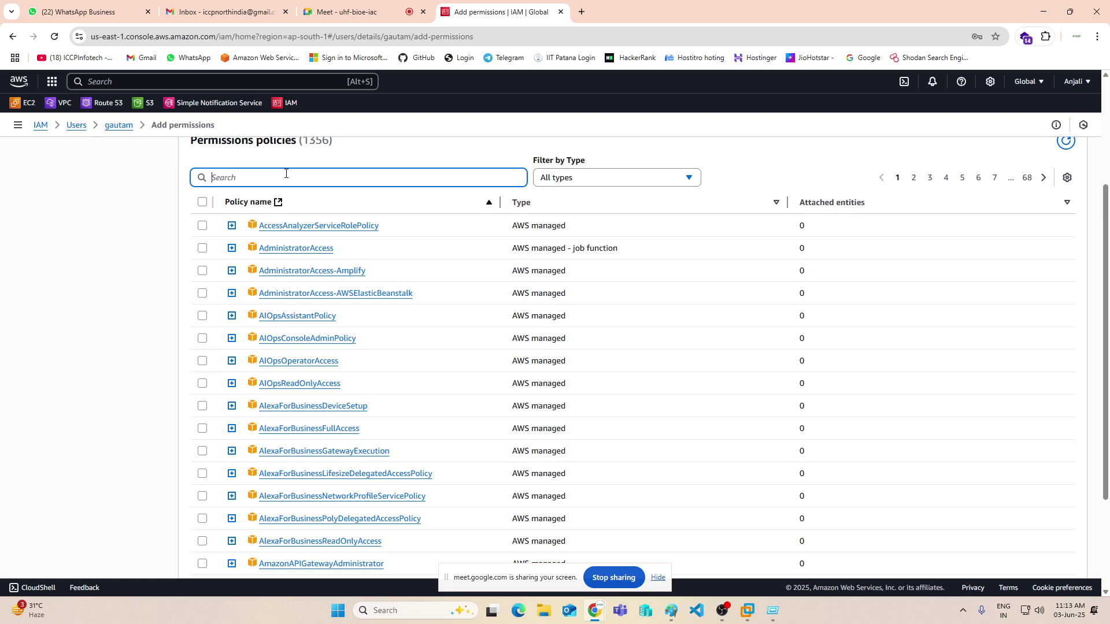
pyautogui.write('s3')
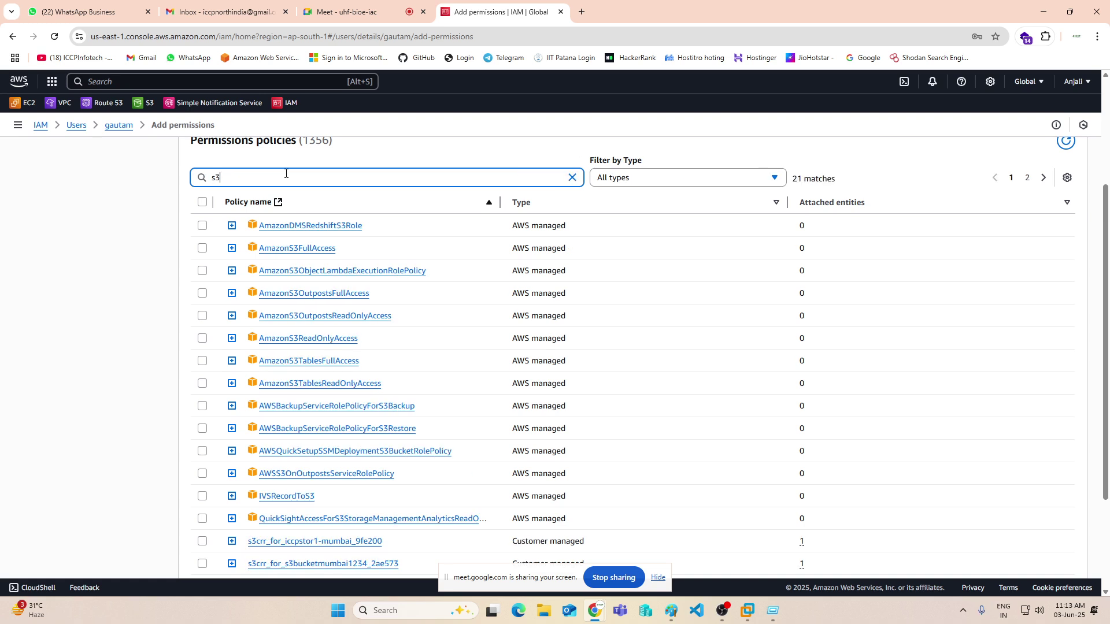
pyautogui.write('fu')
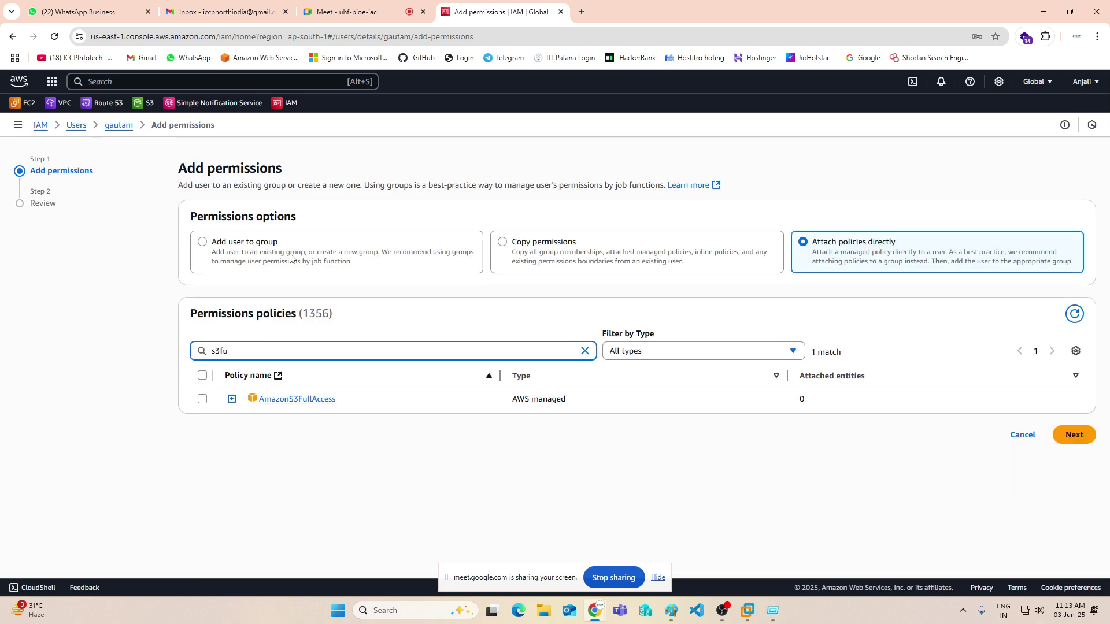
pyautogui.click(202, 400)
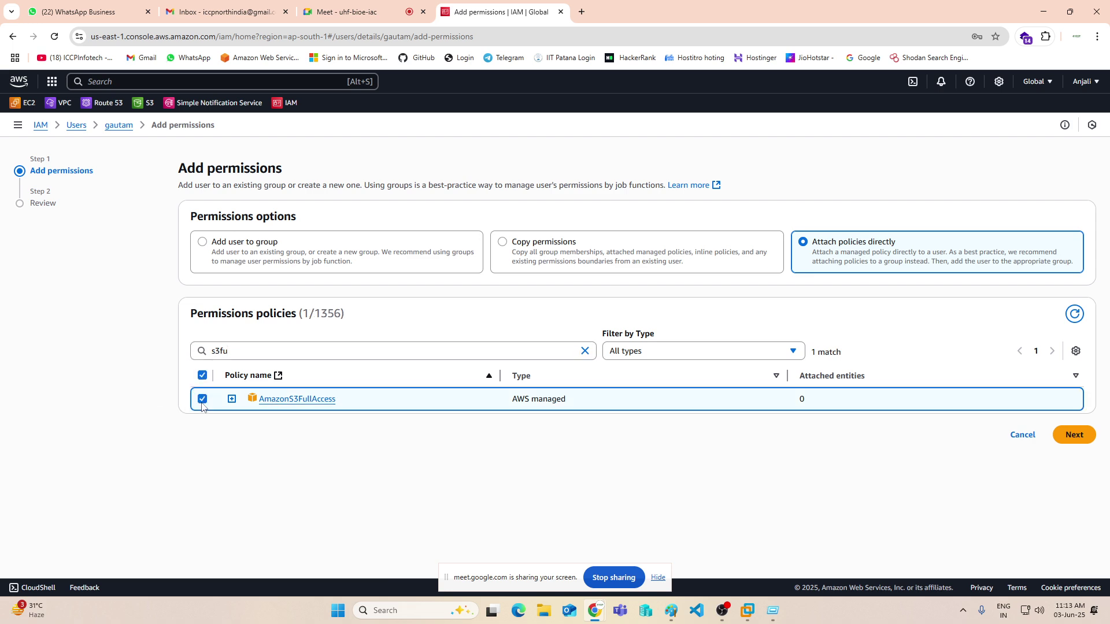
pyautogui.click(1075, 436)
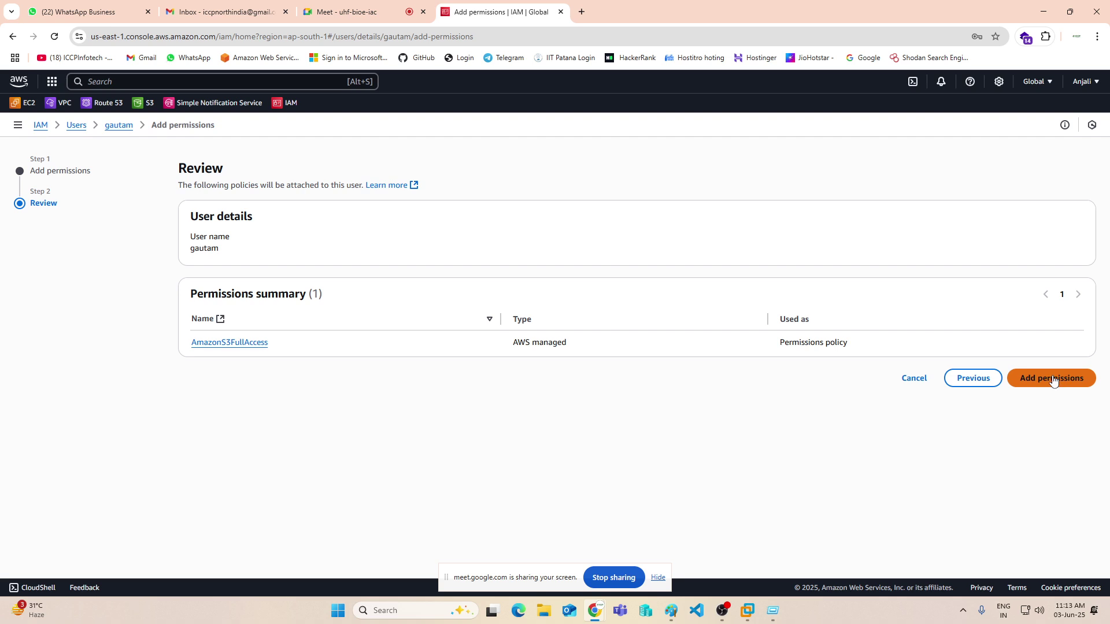
pyautogui.click(1052, 379)
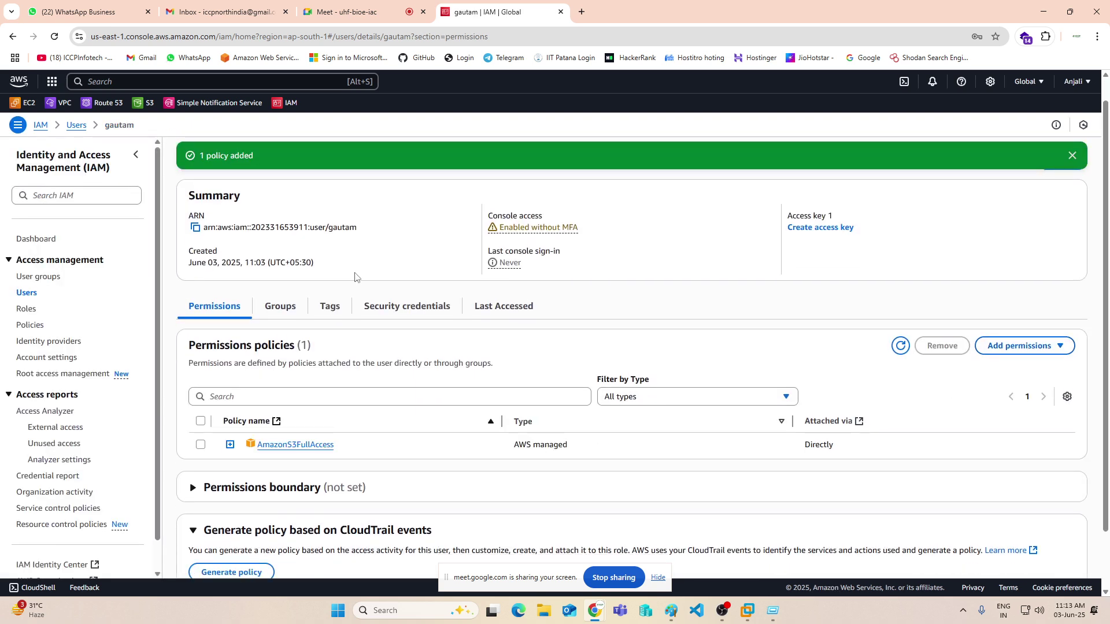
# - Retry creating bucket 'indiaasdf2323' in the incognito session's S3 window
pyautogui.moveTo(597, 618)
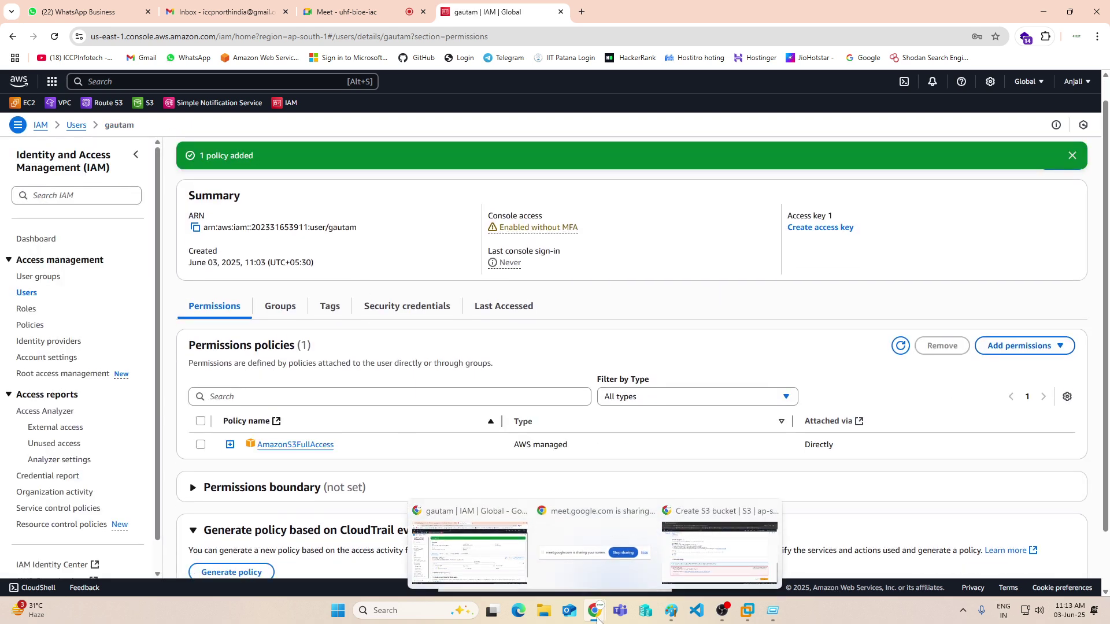
pyautogui.click(721, 552)
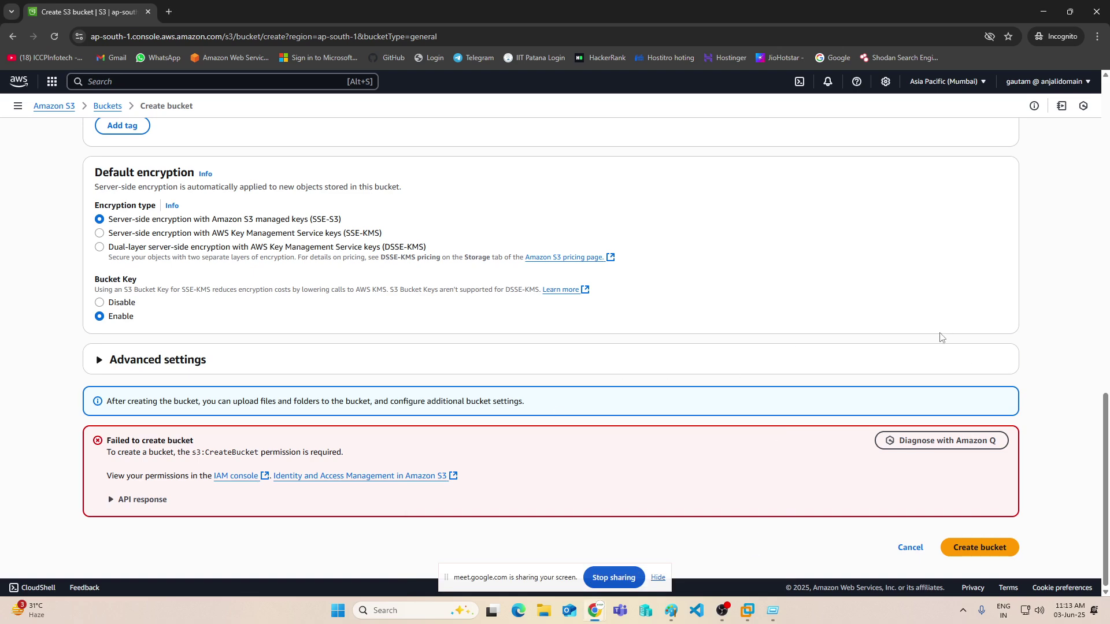
pyautogui.click(1009, 549)
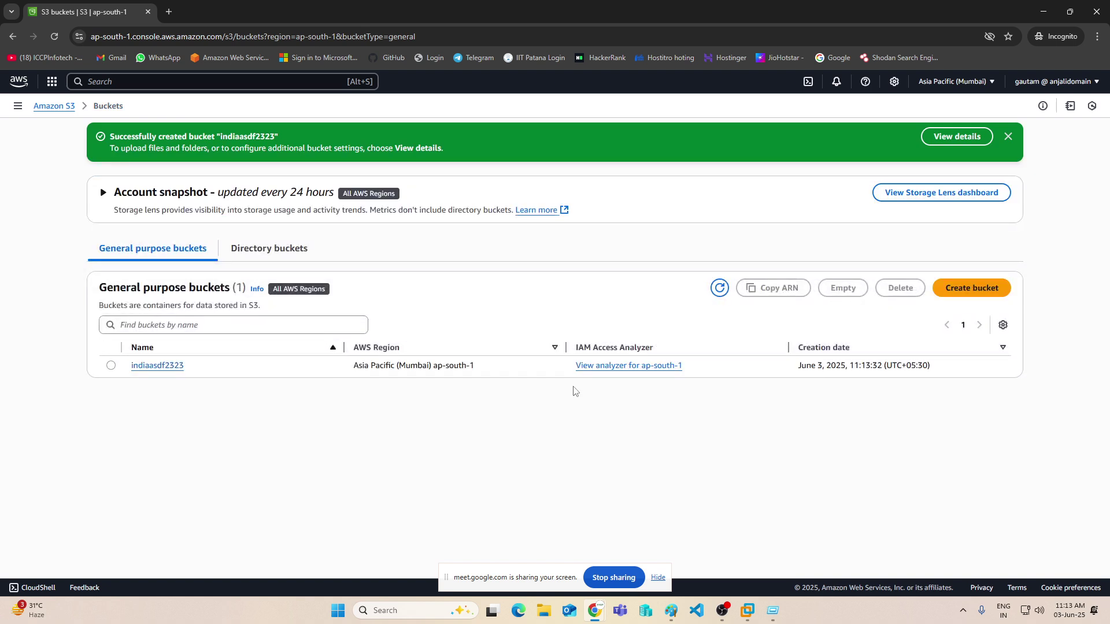
# - Open the EC2 console via 'ec2' search and view its Dashboard and Instances pages
pyautogui.click(122, 80)
pyautogui.write('ec2')
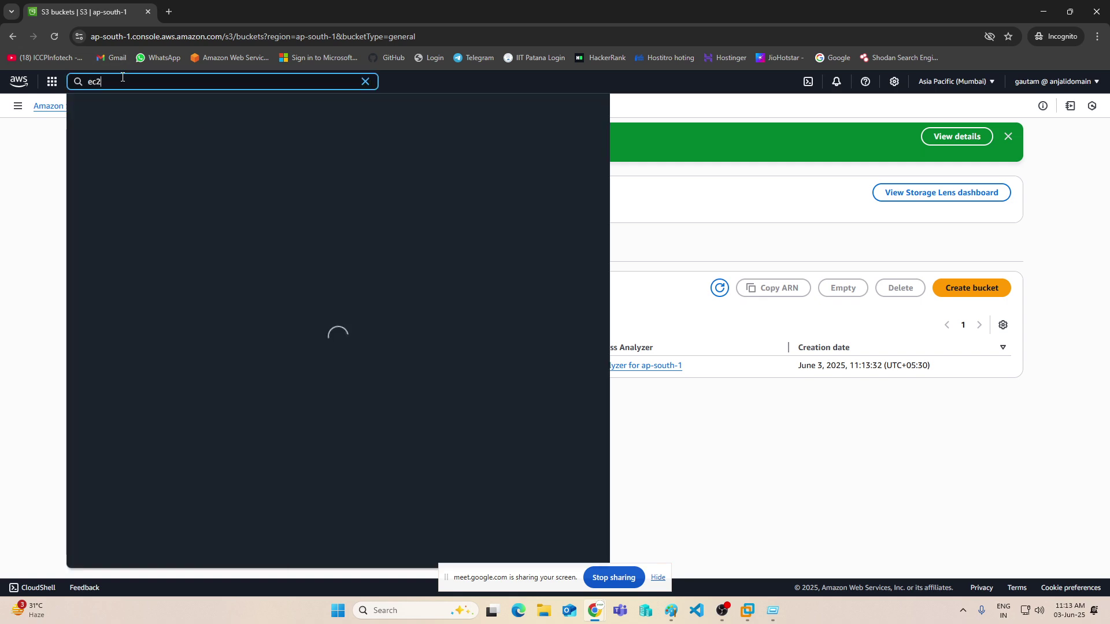
pyautogui.press('Return')
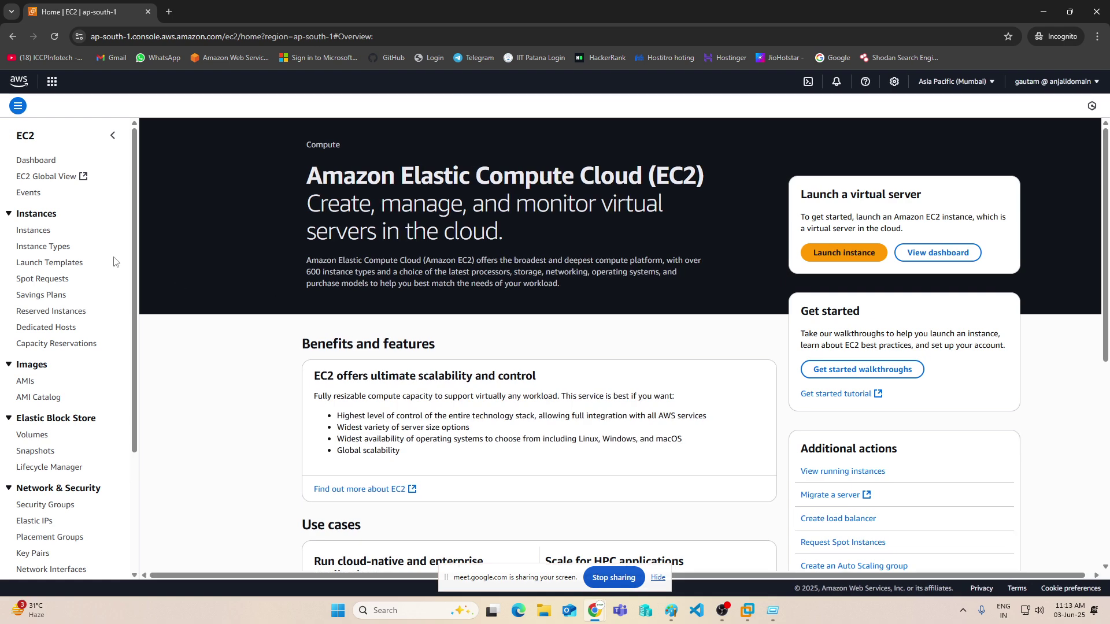
pyautogui.click(24, 160)
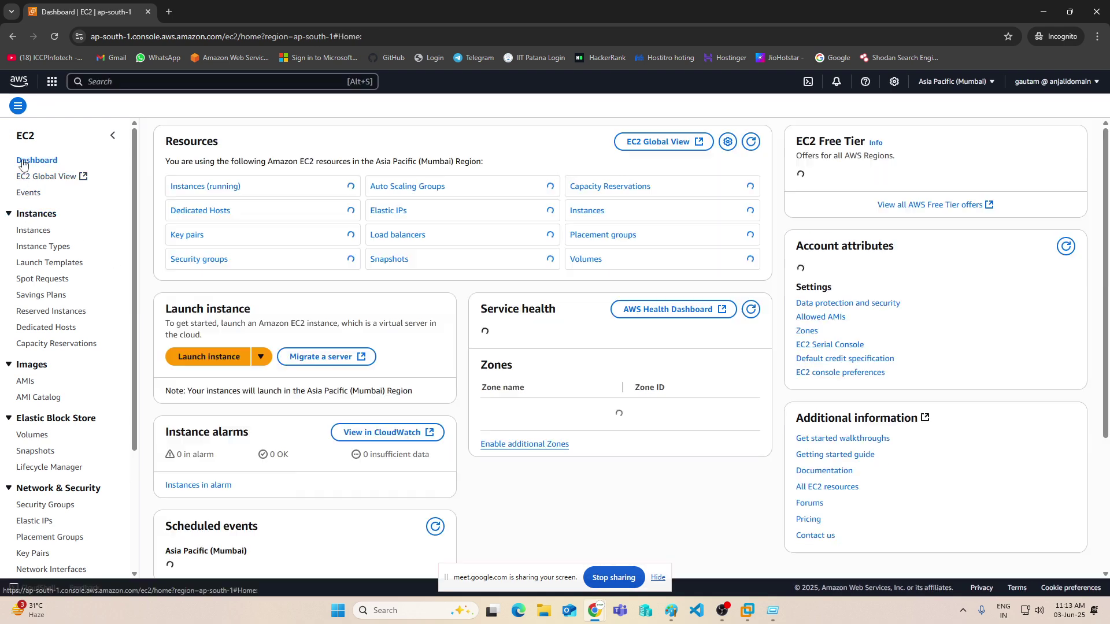
pyautogui.click(32, 231)
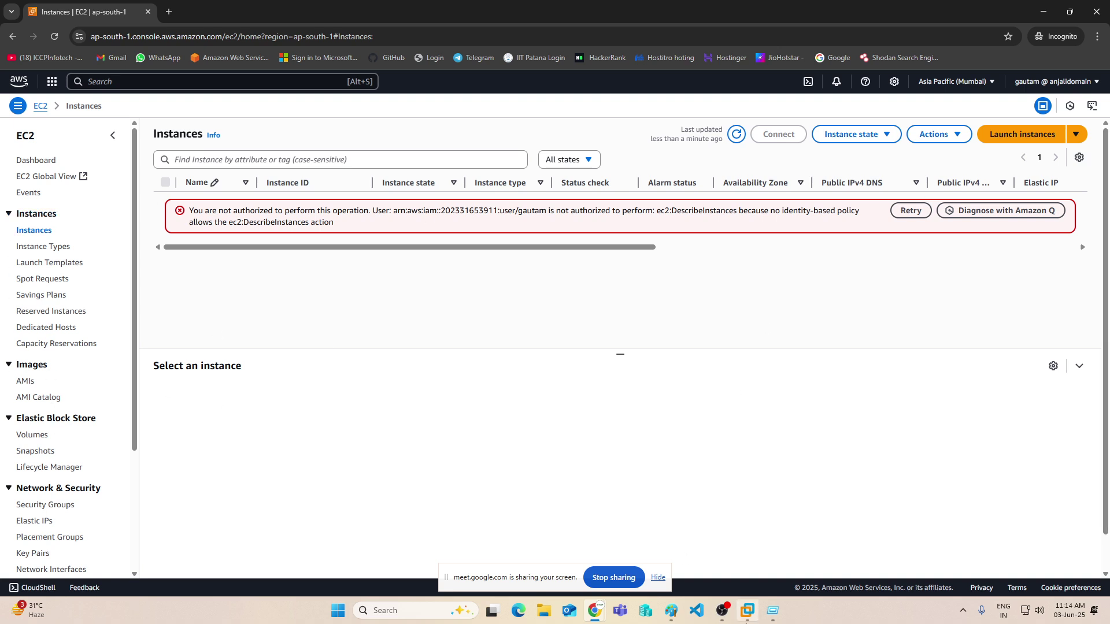
# - Attach the AmazonEC2FullAccess policy directly to the IAM user, found by searching 'Ec2f'
pyautogui.moveTo(595, 616)
pyautogui.click(487, 513)
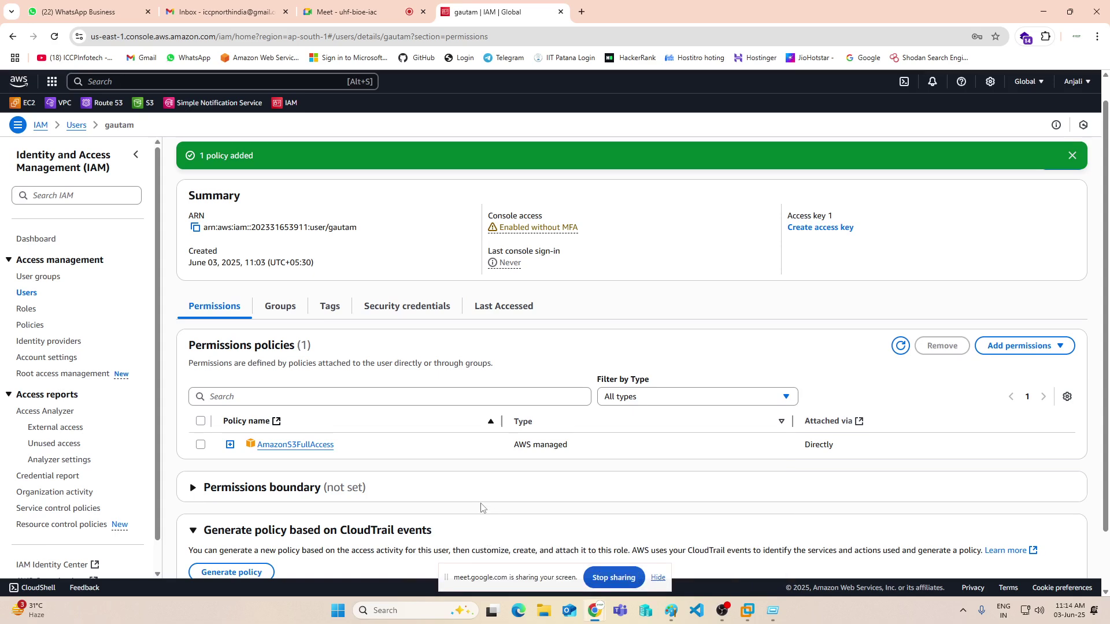
pyautogui.click(1019, 345)
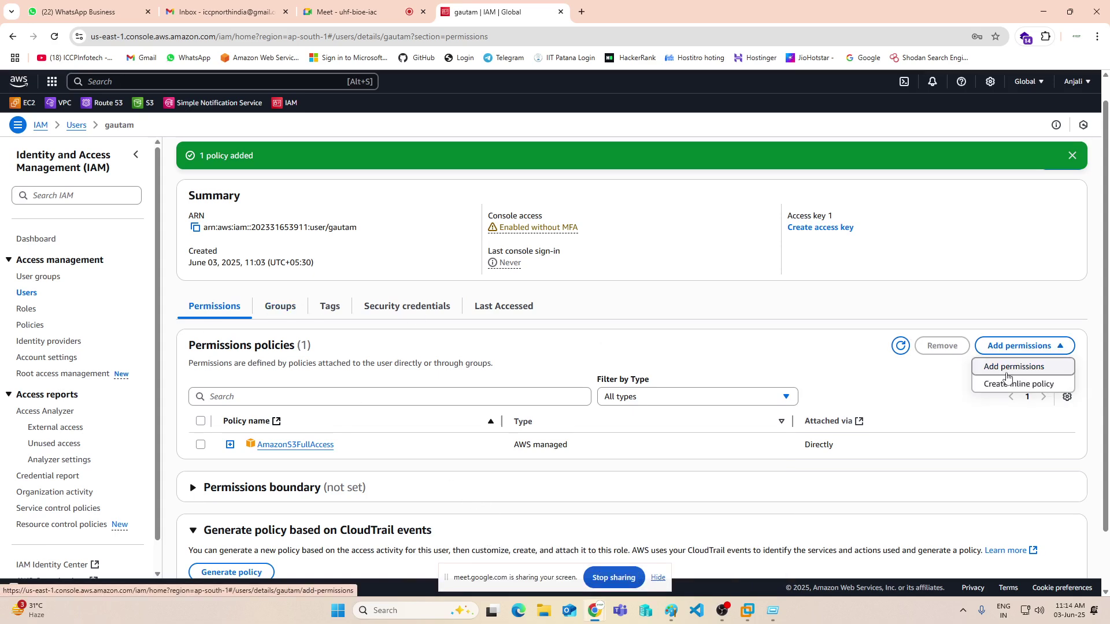
pyautogui.click(1004, 366)
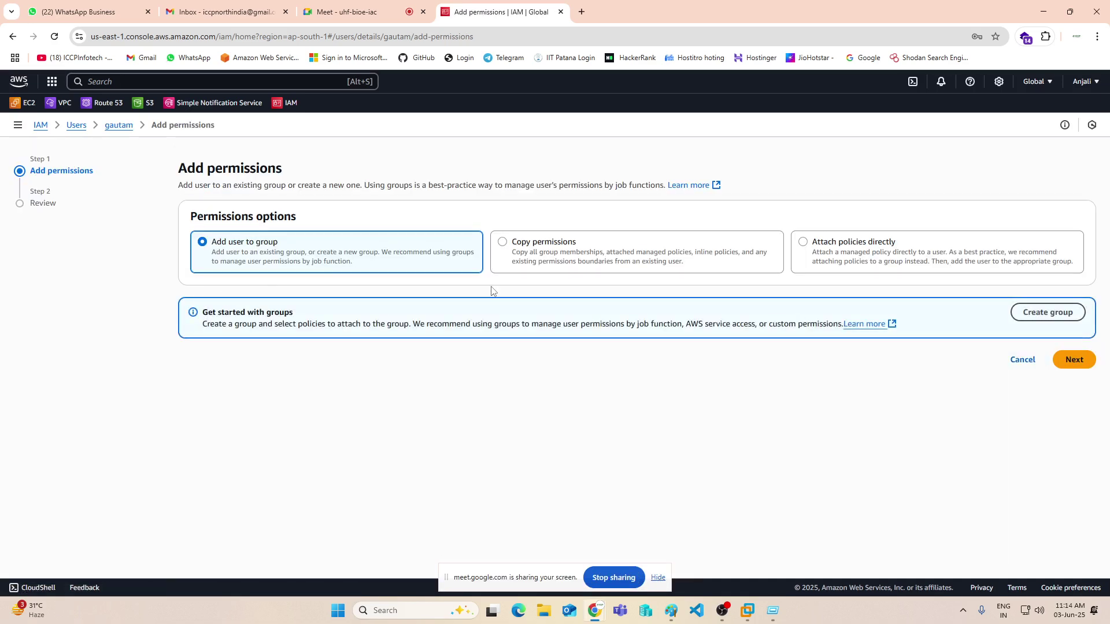
pyautogui.click(851, 252)
pyautogui.click(302, 352)
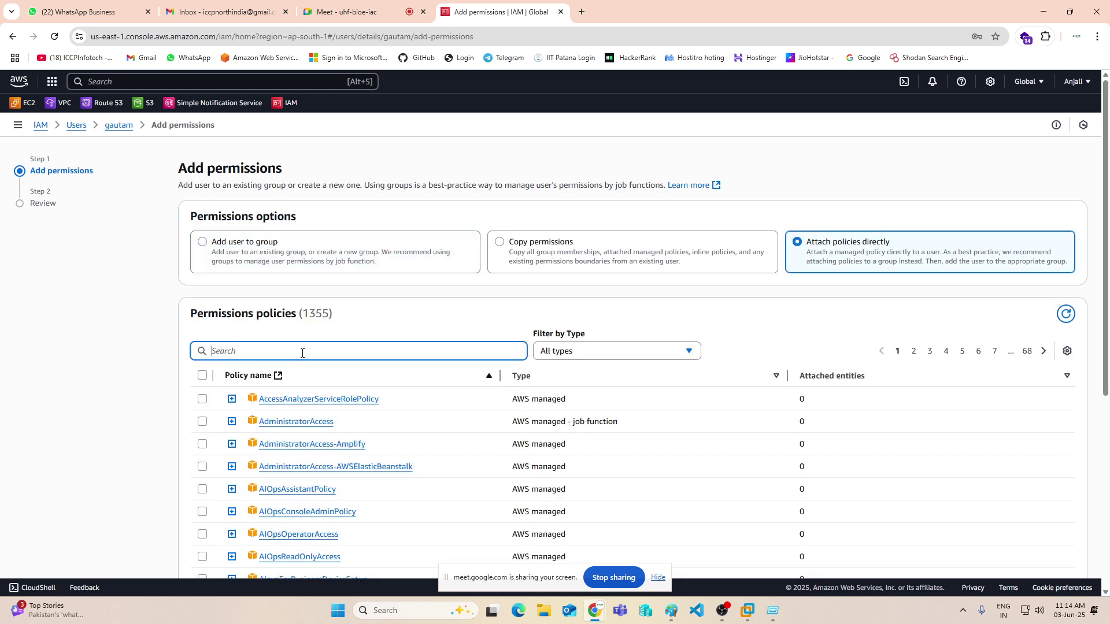
pyautogui.write('E2')
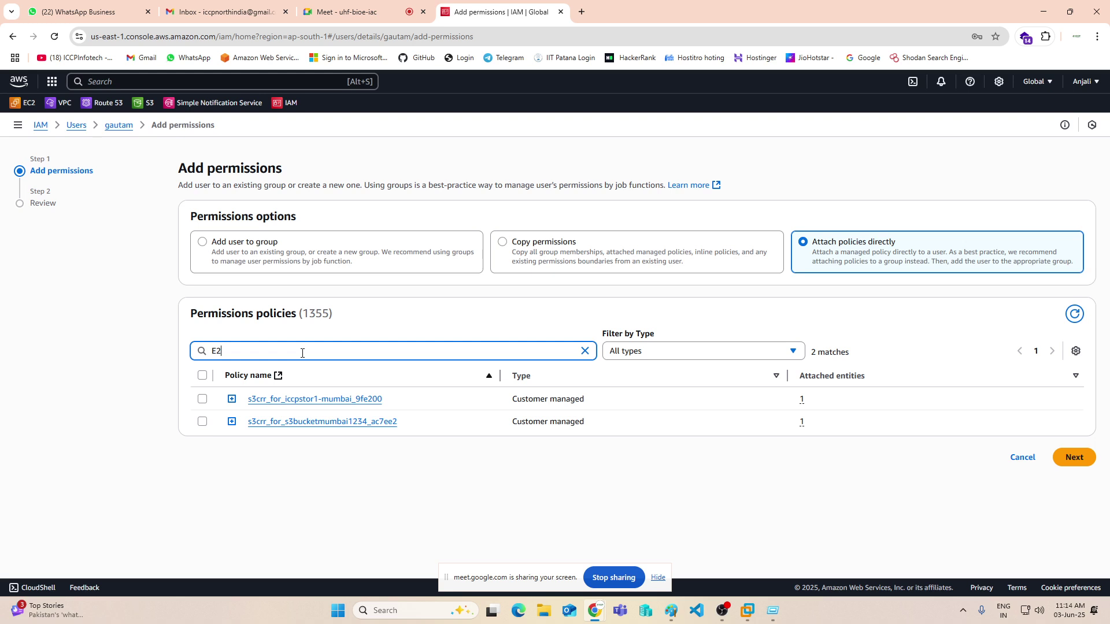
pyautogui.press('BackSpace')
pyautogui.write('c2')
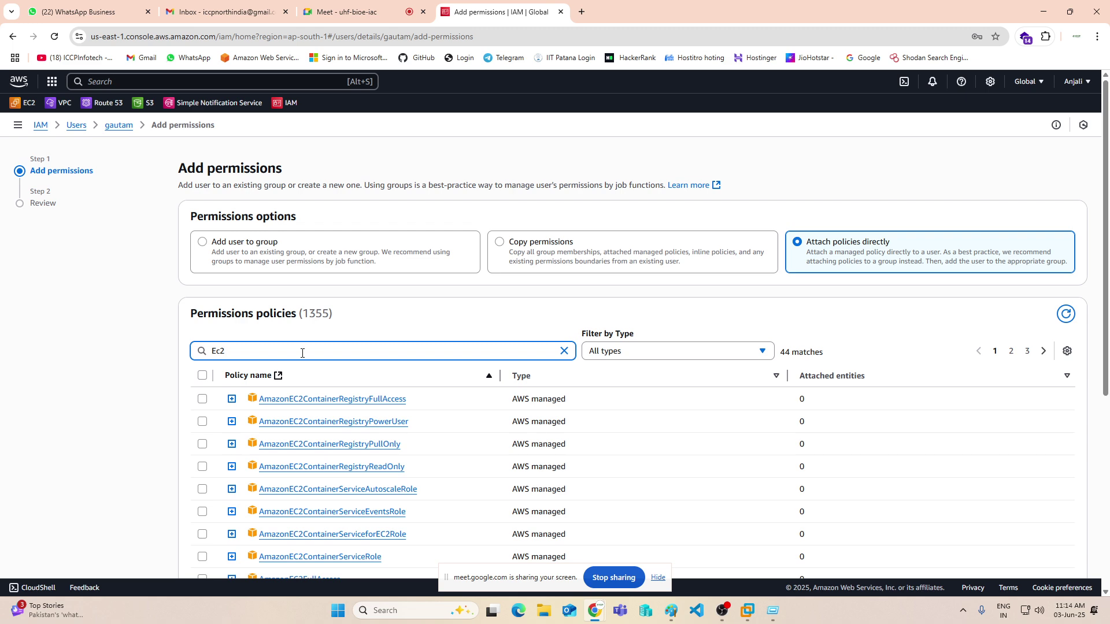
pyautogui.write('f')
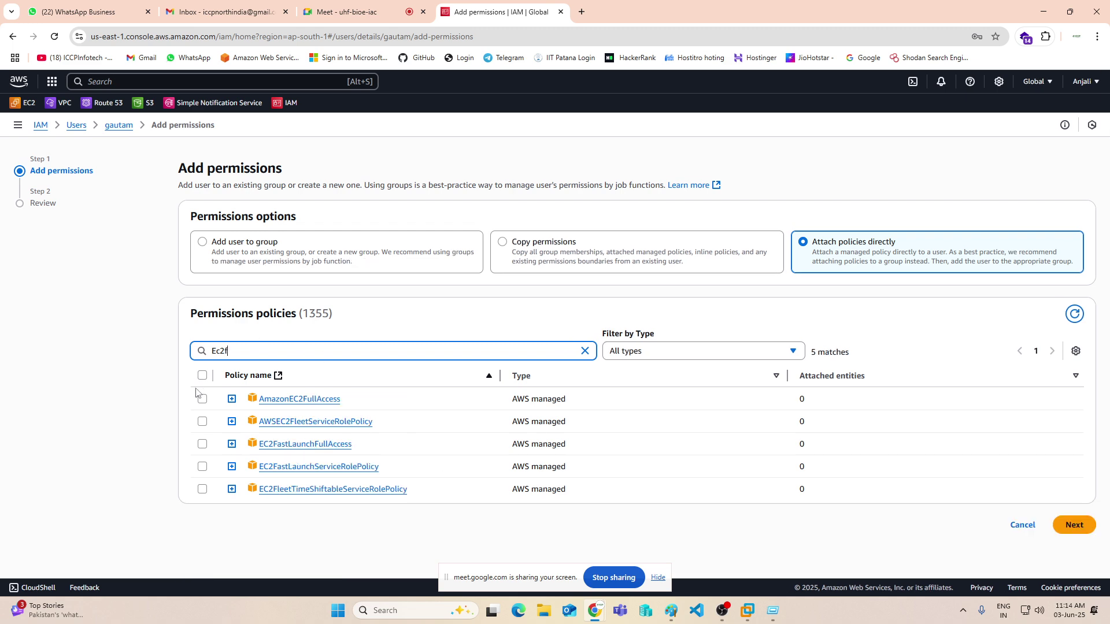
pyautogui.click(203, 398)
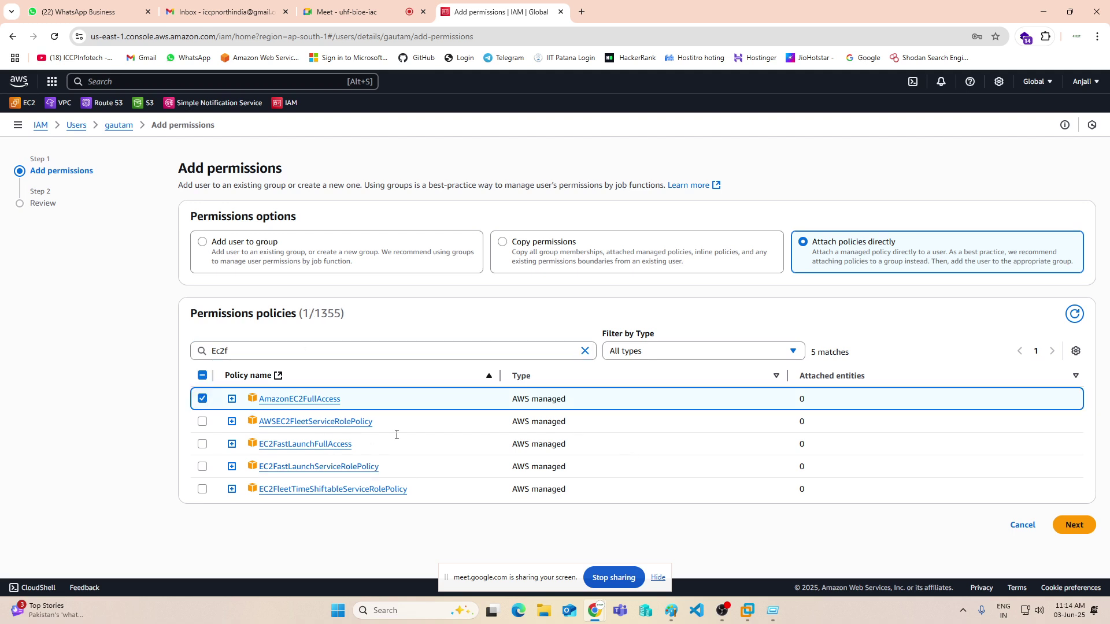
pyautogui.click(1079, 528)
pyautogui.click(1051, 379)
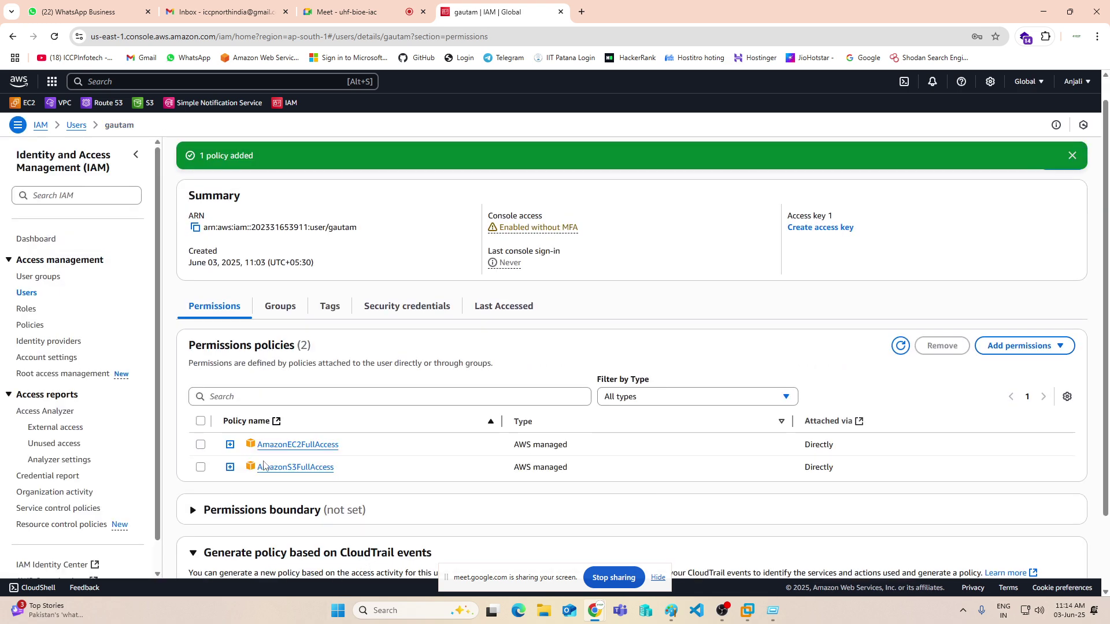
# - In the incognito session, check that the EC2 Dashboard, Instances and AMIs now load without errors, then minimize
pyautogui.moveTo(595, 610)
pyautogui.click(732, 563)
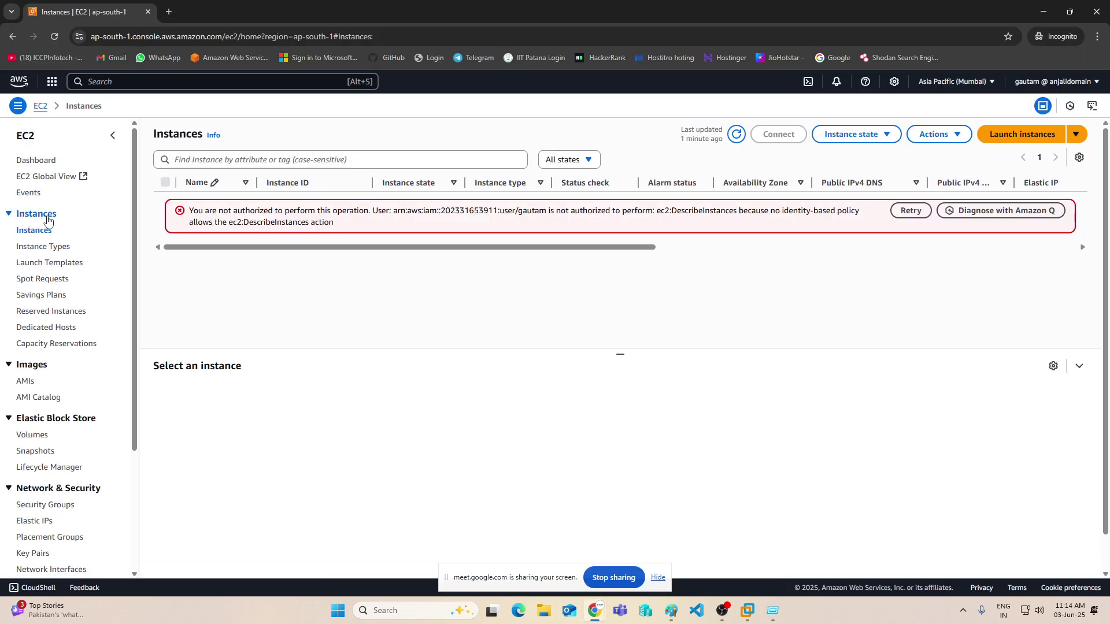
pyautogui.click(36, 162)
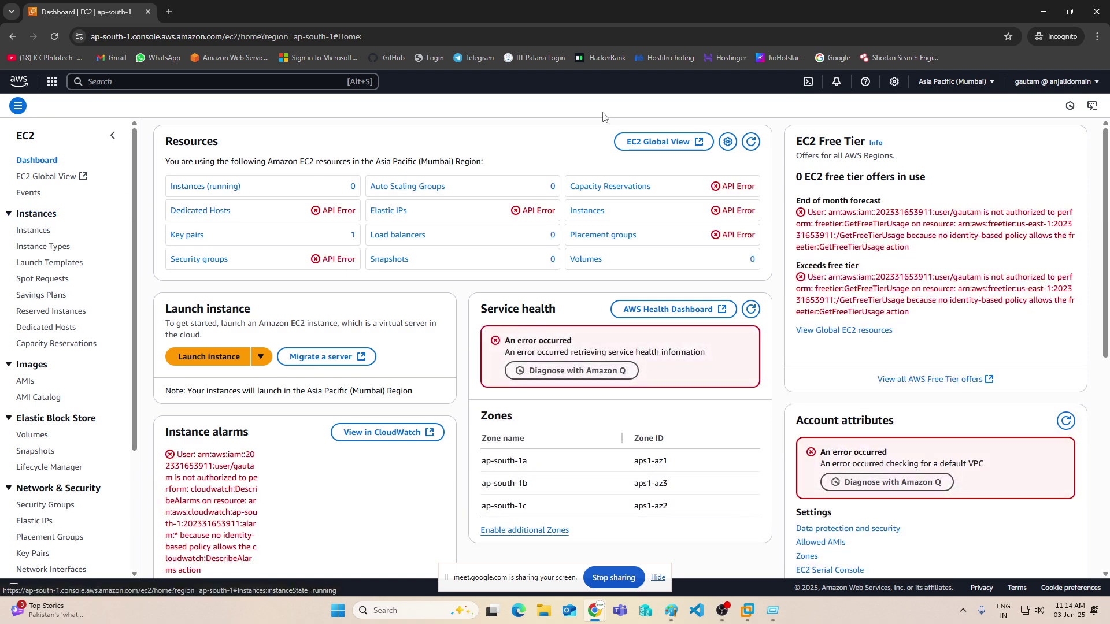
pyautogui.click(751, 142)
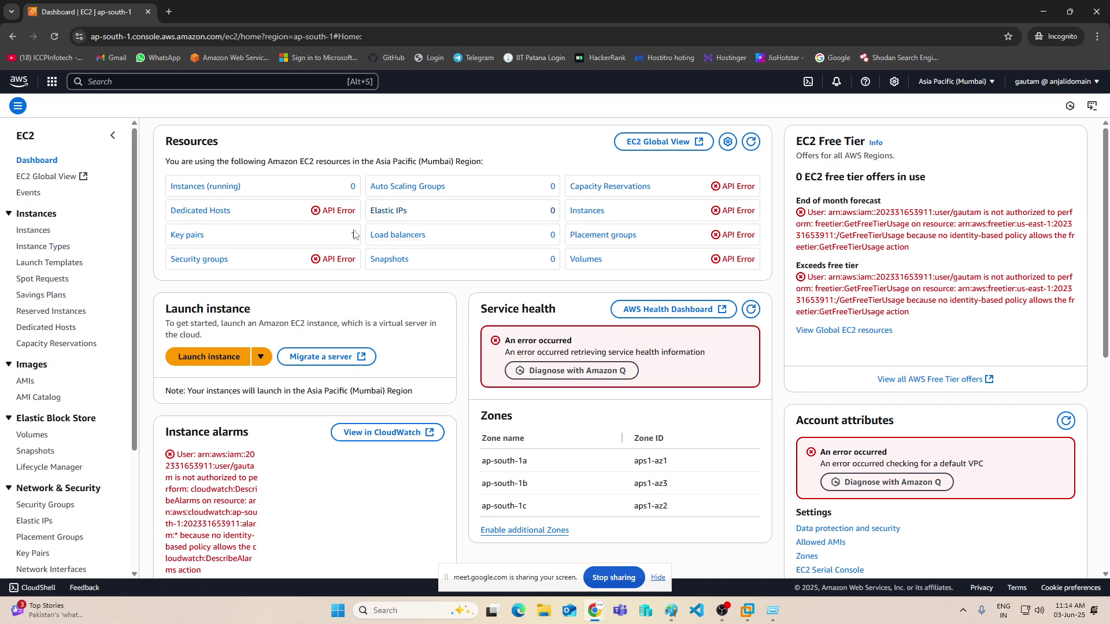
pyautogui.click(57, 37)
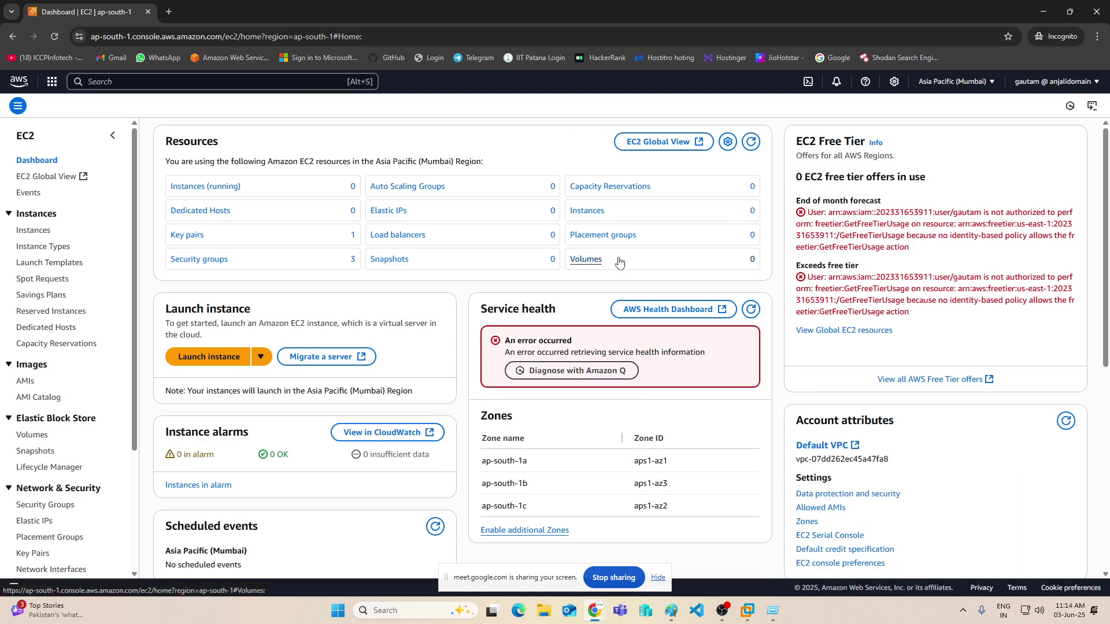
pyautogui.click(24, 230)
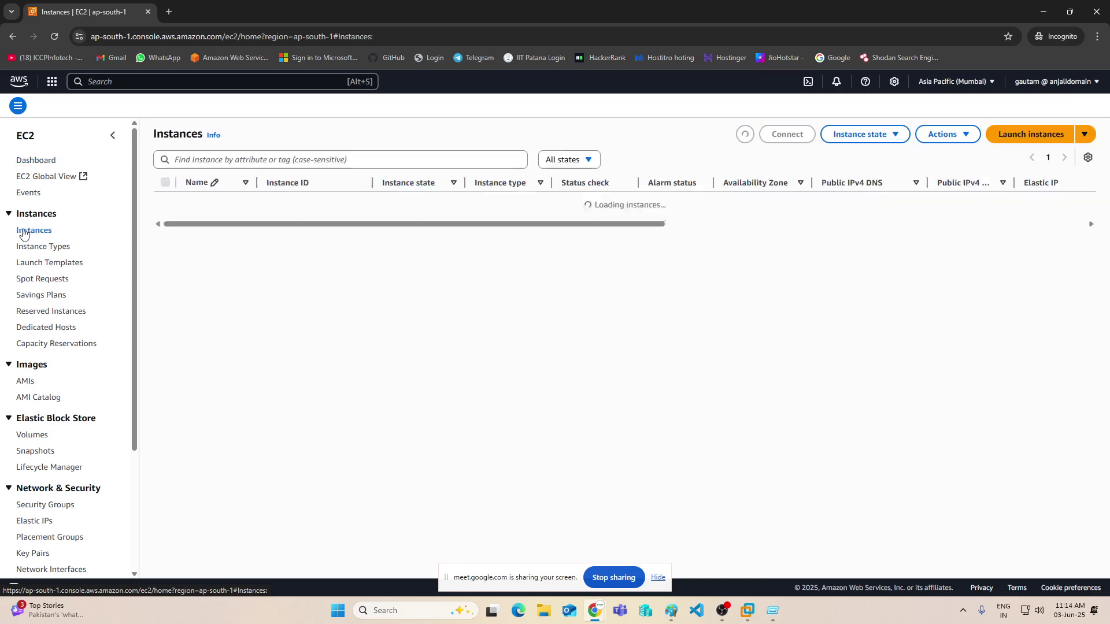
pyautogui.click(28, 381)
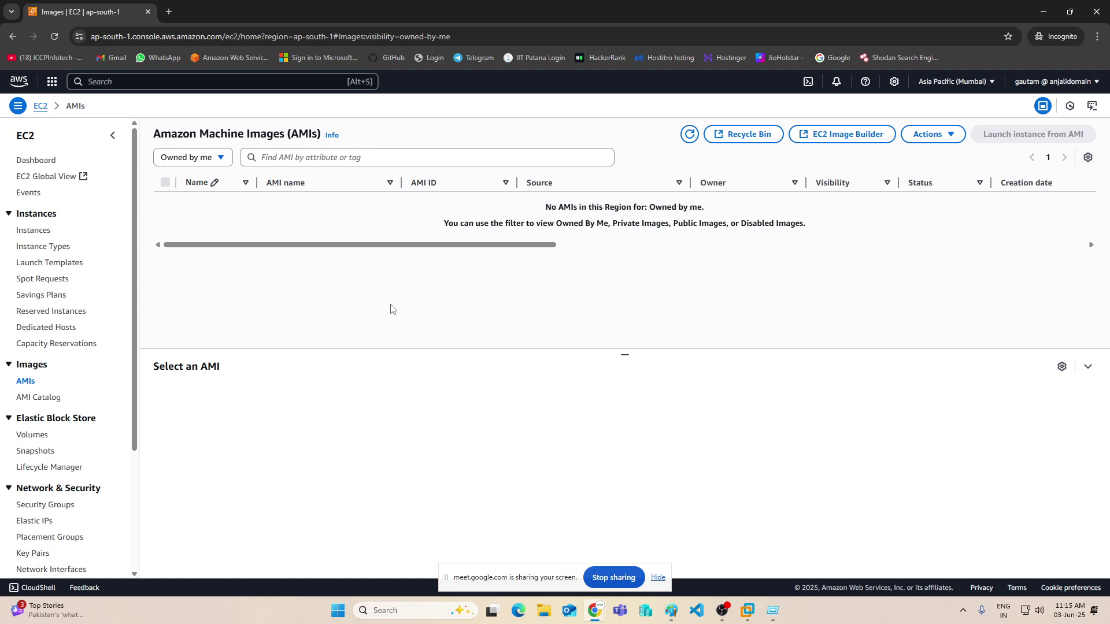
pyautogui.click(1043, 12)
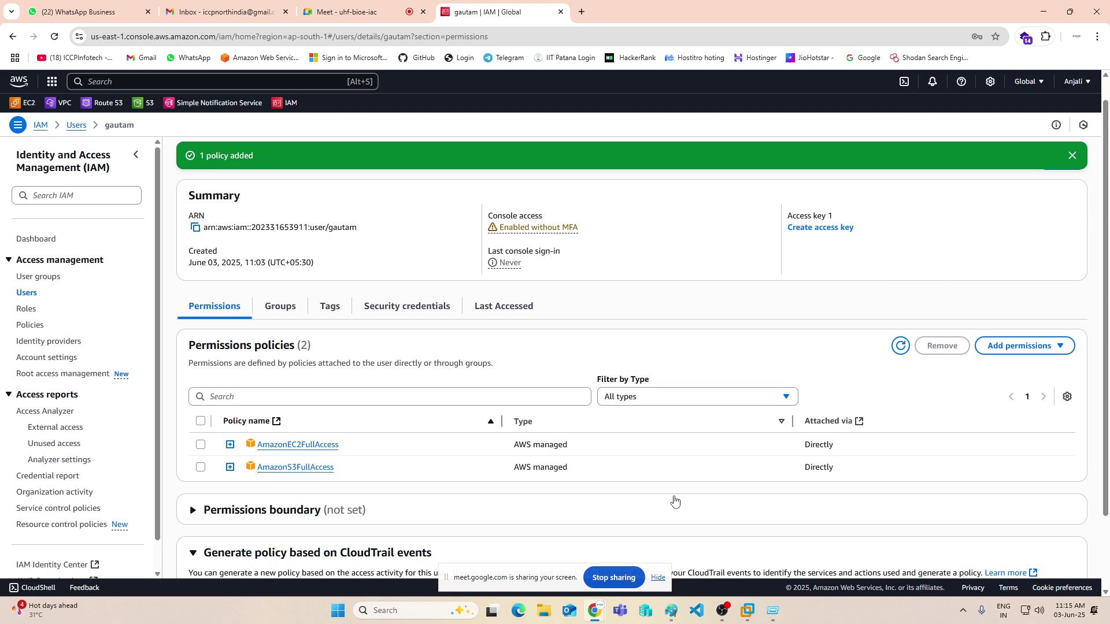
# - Draw a red curved line from the user hexagon to CLI, then minimize Paint and close Run
pyautogui.click(1043, 12)
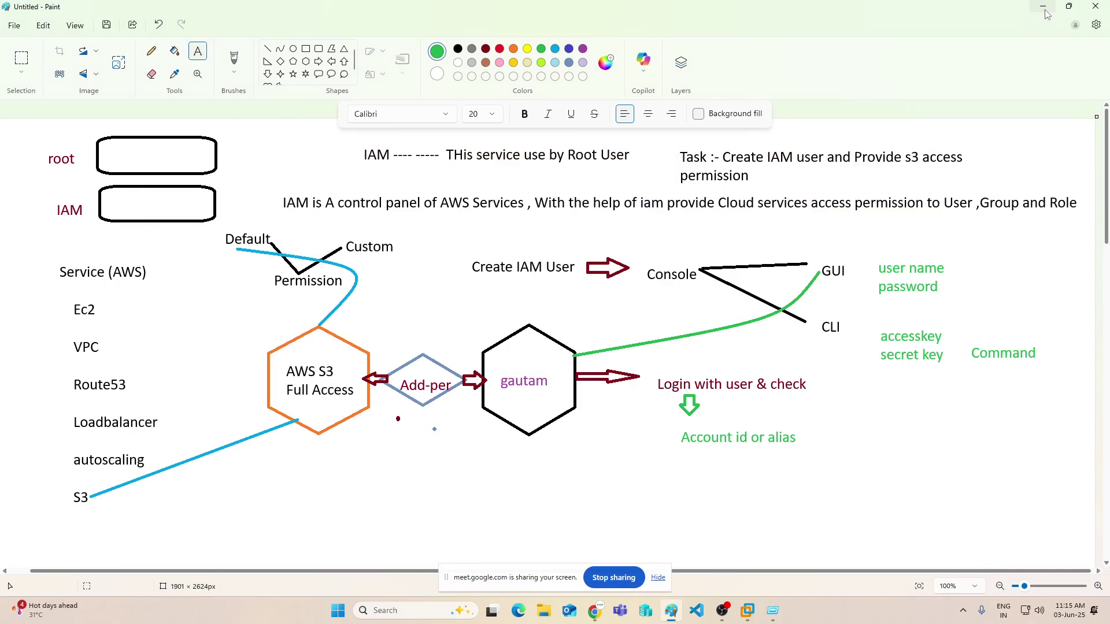
pyautogui.click(584, 455)
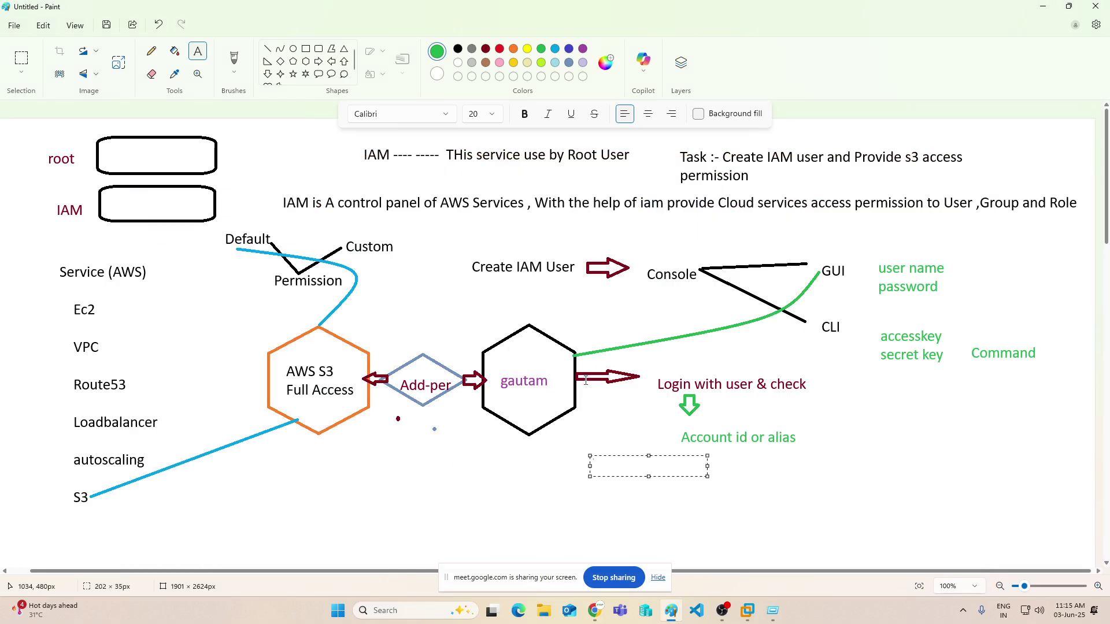
pyautogui.click(825, 317)
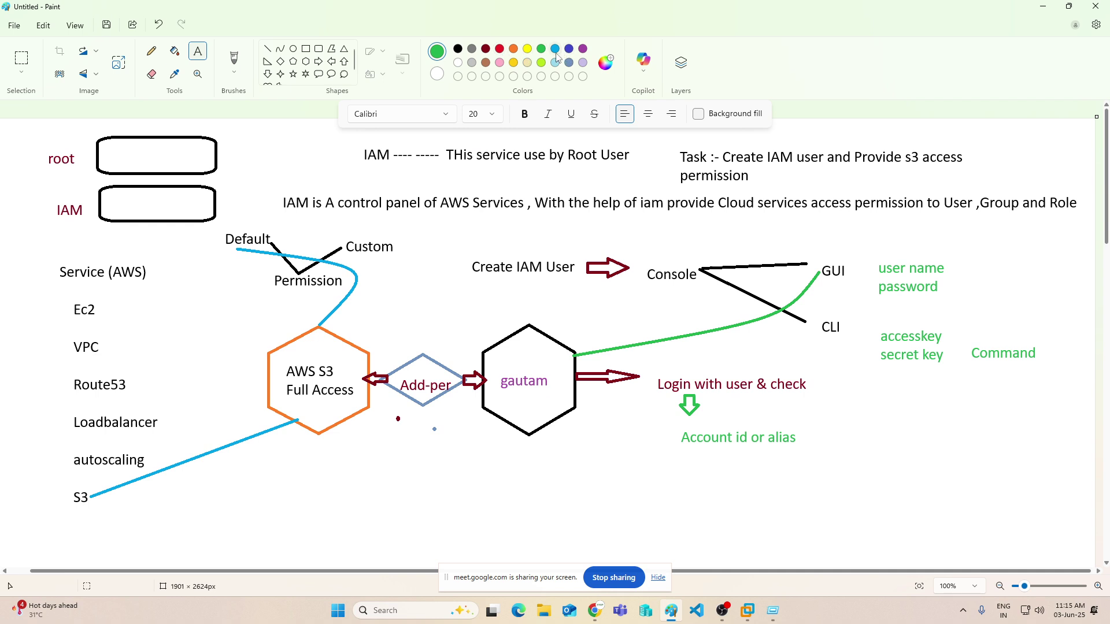
pyautogui.click(500, 48)
pyautogui.click(280, 49)
pyautogui.moveTo(581, 407); pyautogui.dragTo(829, 336)
pyautogui.moveTo(652, 384); pyautogui.dragTo(867, 483)
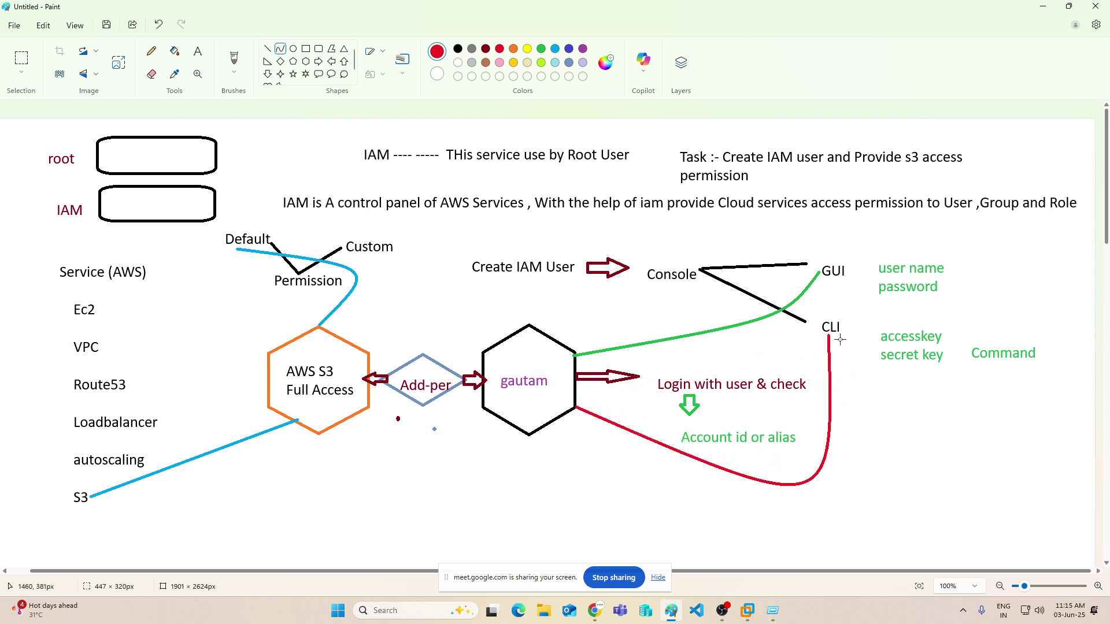
pyautogui.click(1043, 6)
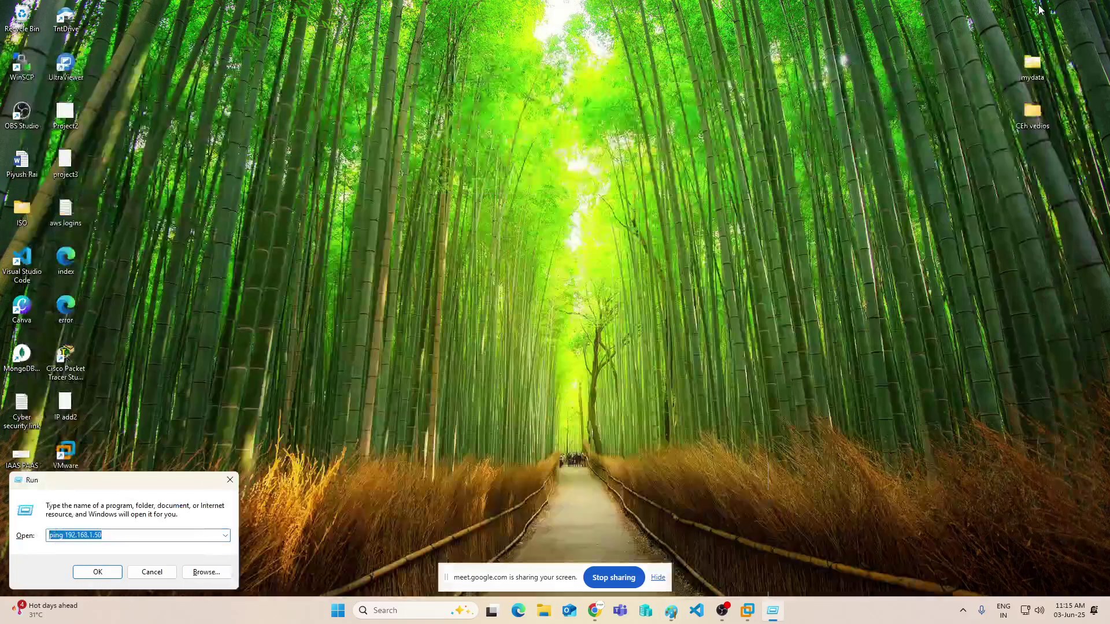
pyautogui.click(230, 480)
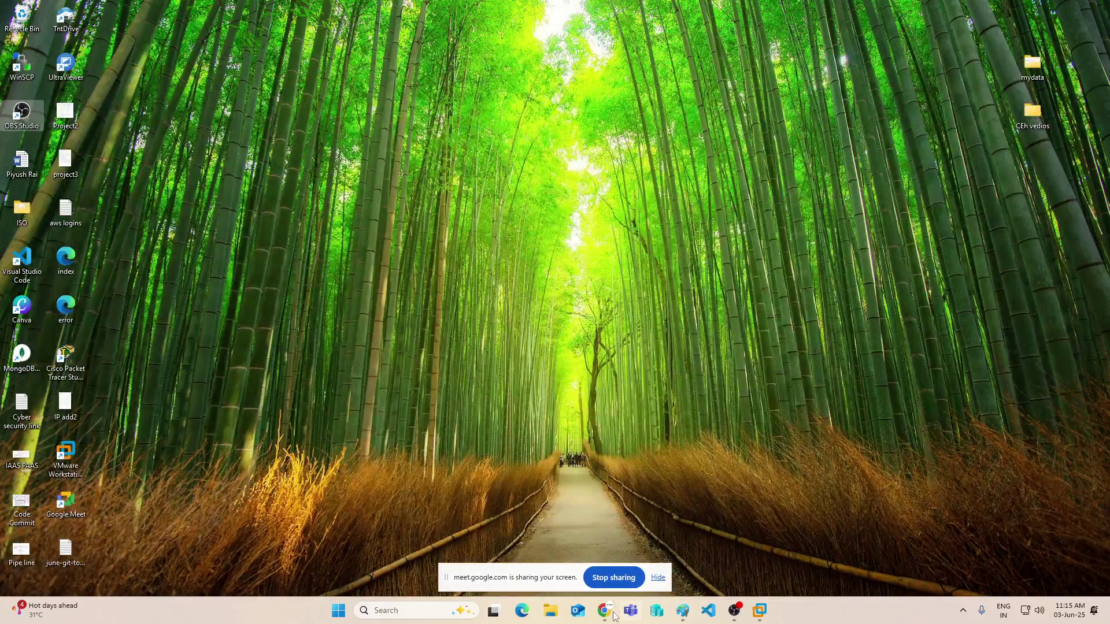
# - Open the IAM user's Security credentials page
pyautogui.moveTo(607, 614)
pyautogui.click(483, 549)
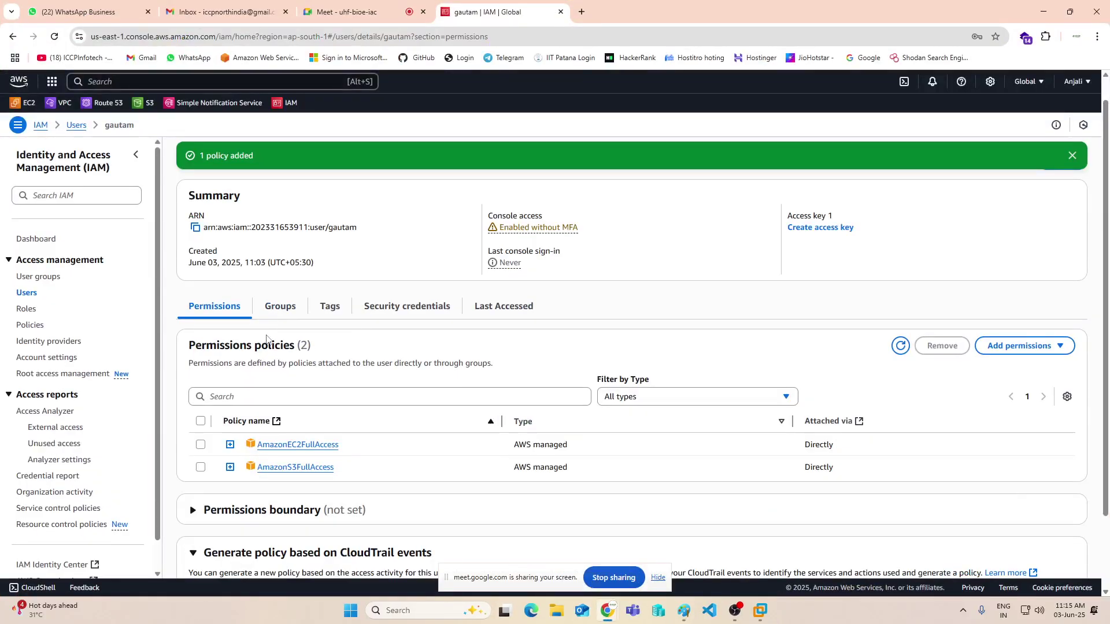
pyautogui.click(27, 308)
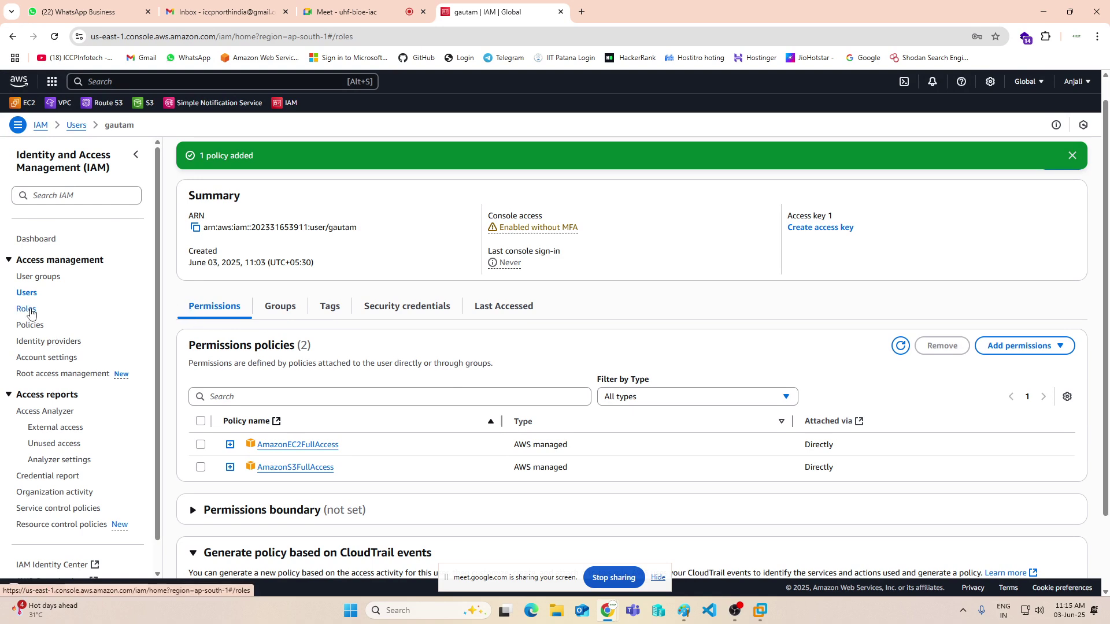
pyautogui.click(27, 294)
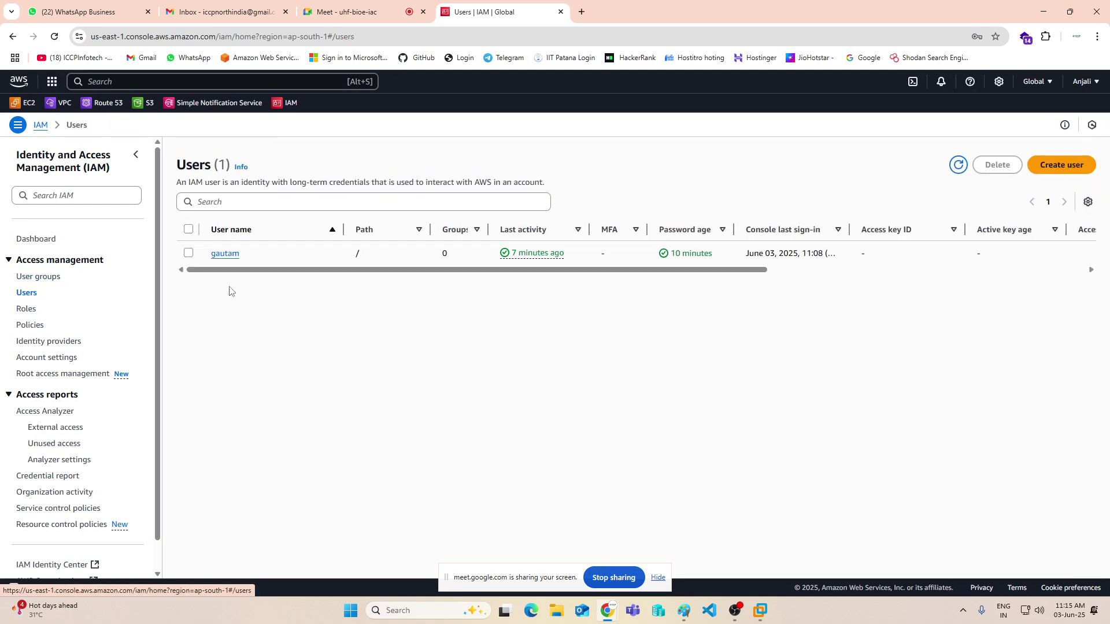
pyautogui.click(231, 254)
pyautogui.click(408, 298)
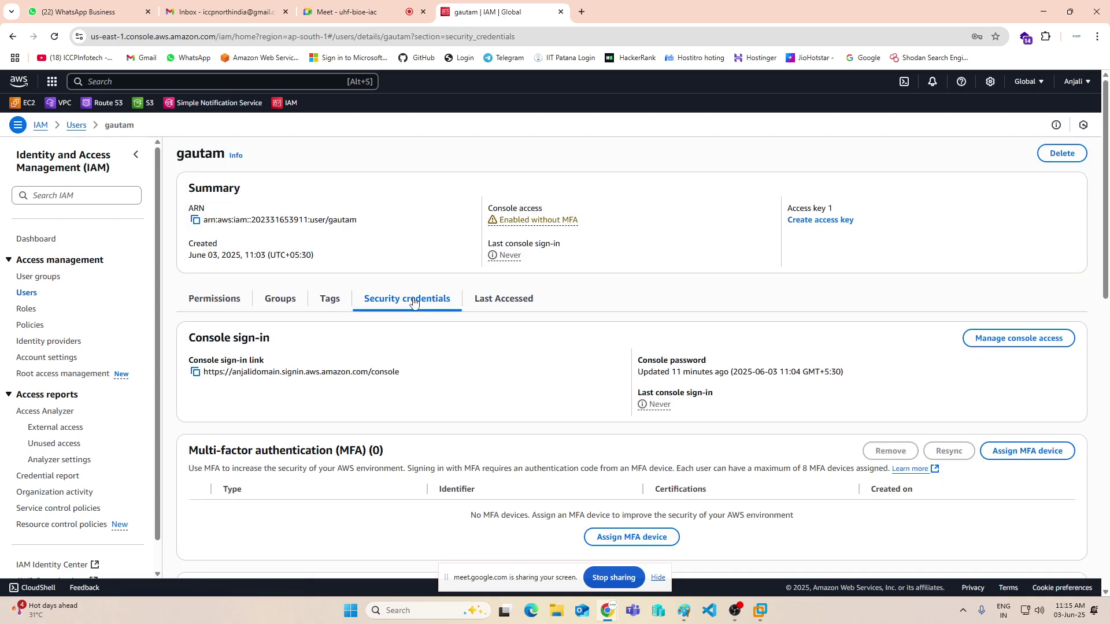
pyautogui.scroll(-1, 422, 324)
pyautogui.scroll(-6, 422, 323)
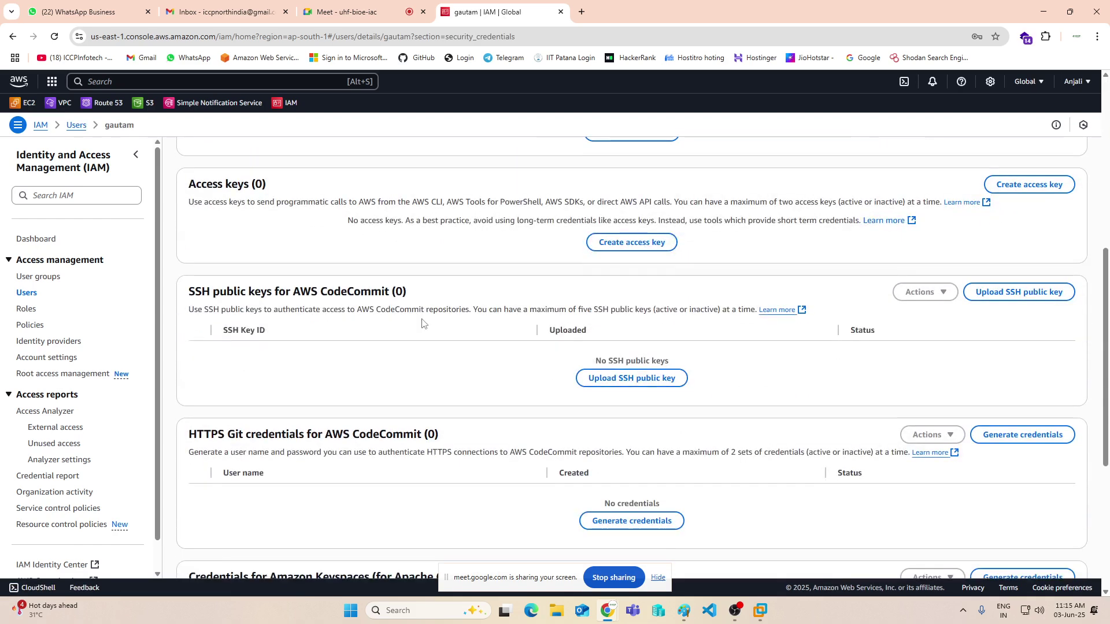
pyautogui.scroll(1, 422, 321)
pyautogui.scroll(-2, 421, 318)
pyautogui.scroll(4, 232, 329)
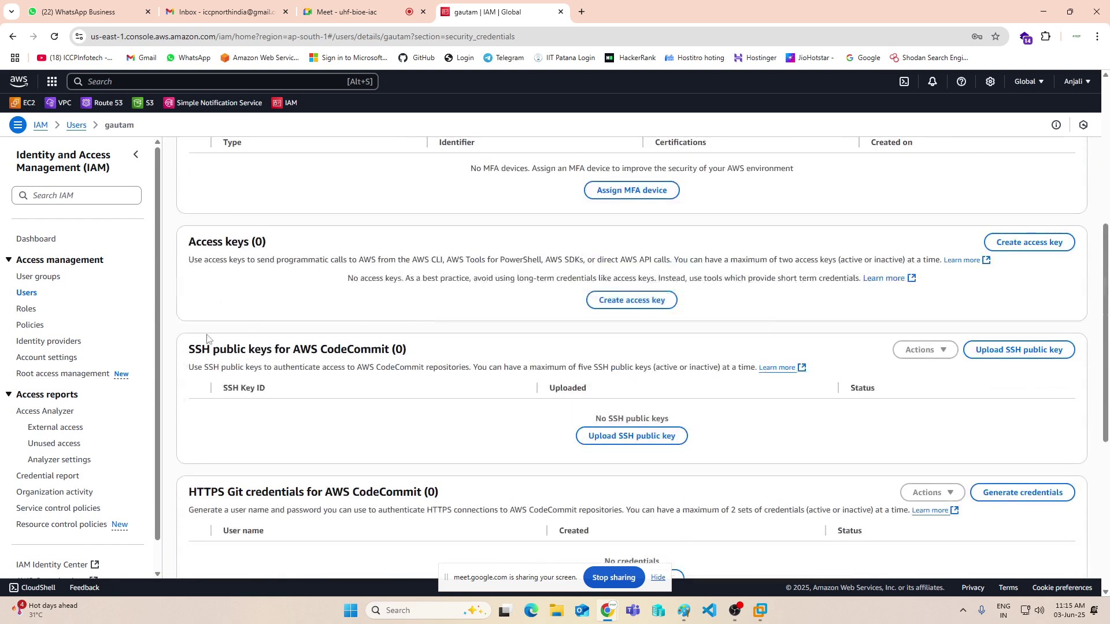
# - Create a CLI access key without a description, reveal its secret and download the .csv file
pyautogui.click(627, 305)
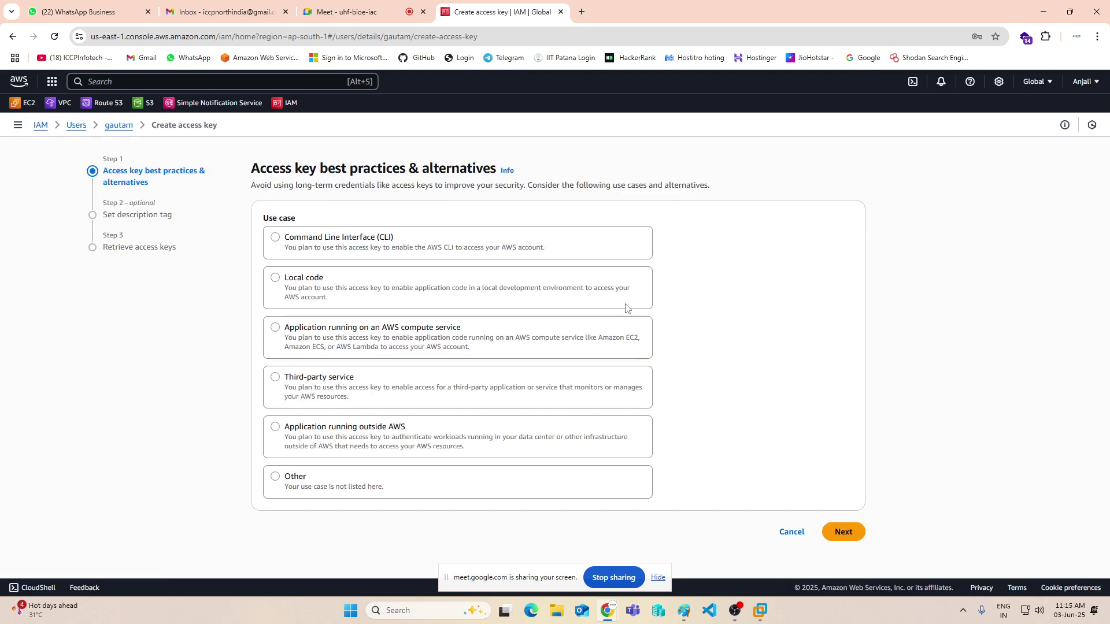
pyautogui.click(332, 245)
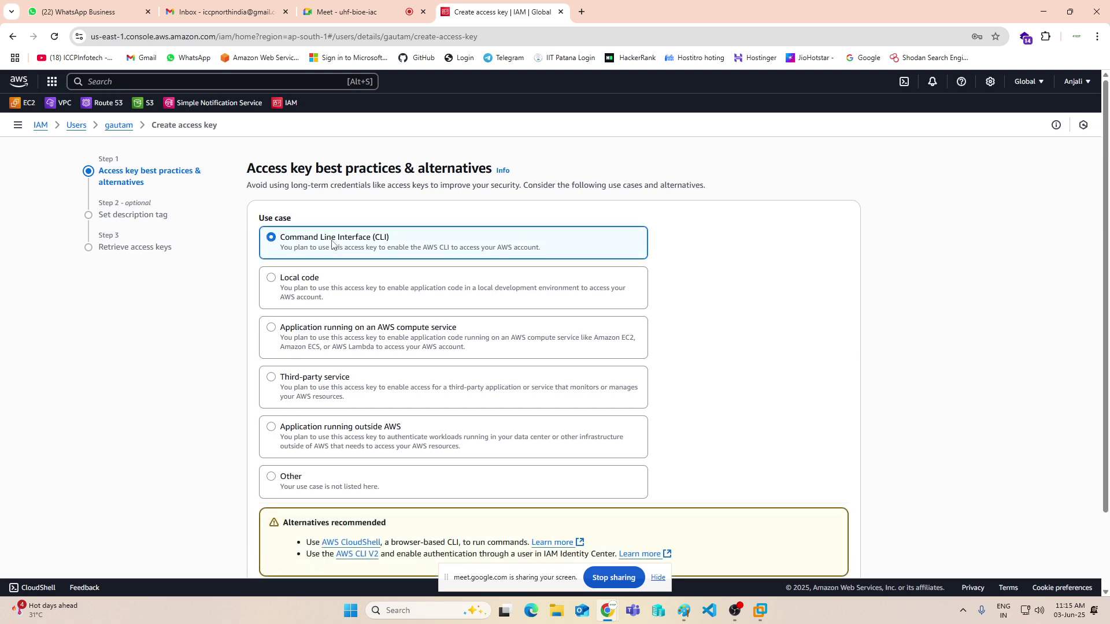
pyautogui.scroll(-2, 332, 245)
pyautogui.click(266, 508)
pyautogui.click(839, 546)
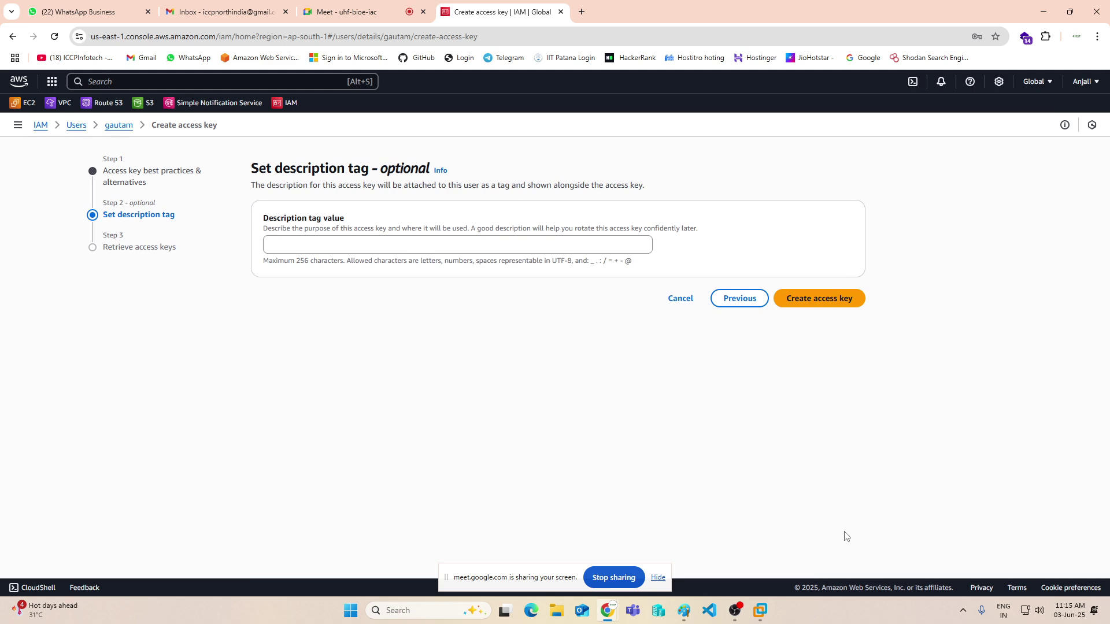
pyautogui.click(776, 296)
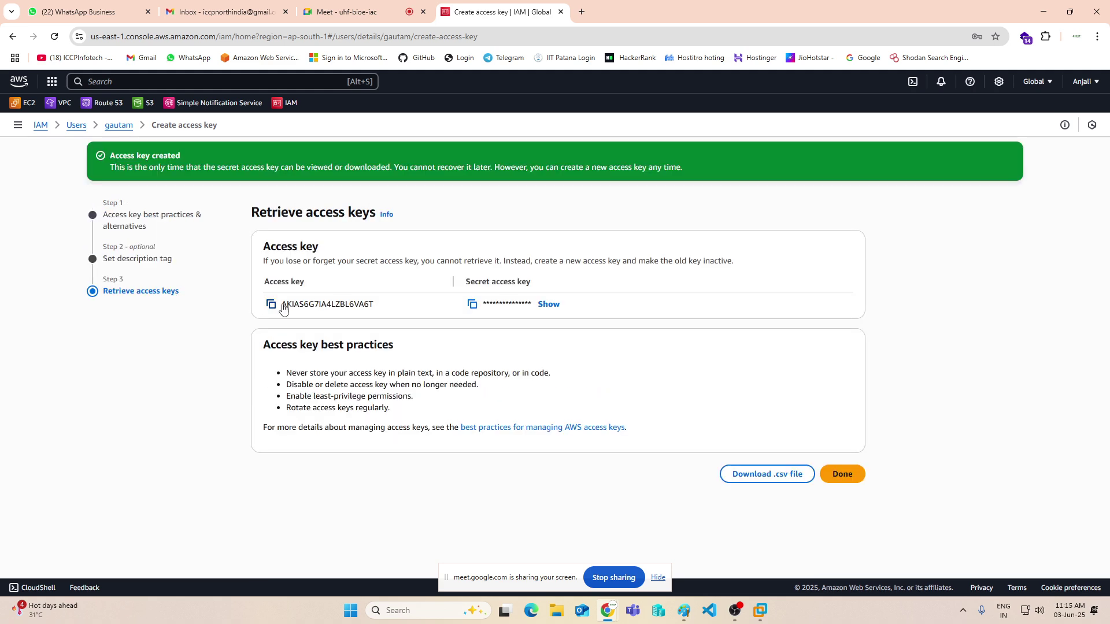
pyautogui.click(548, 305)
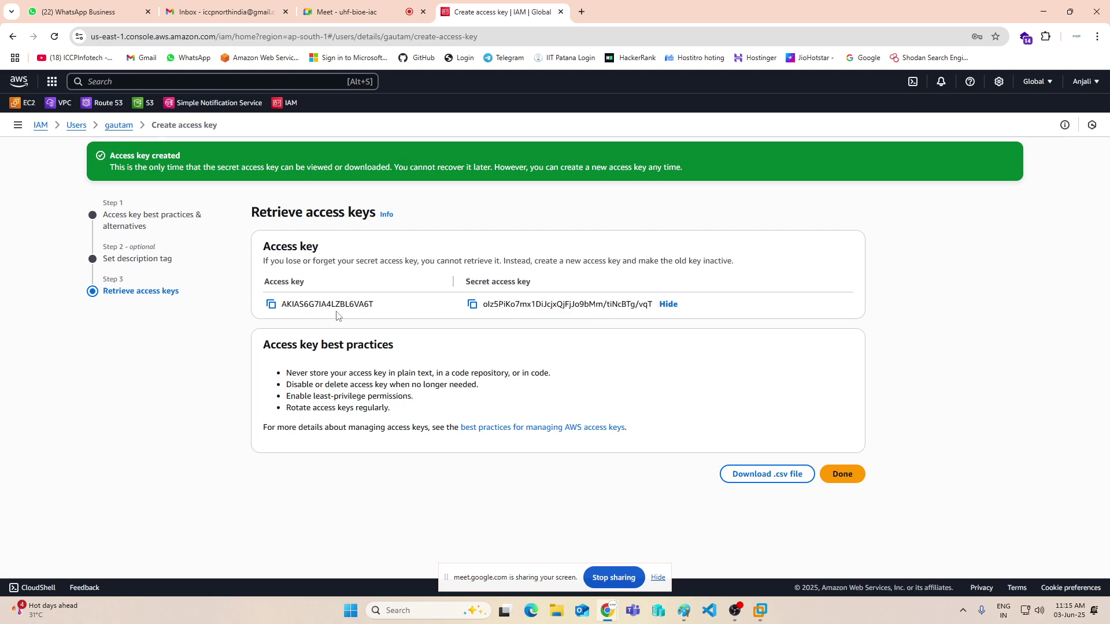
pyautogui.click(763, 476)
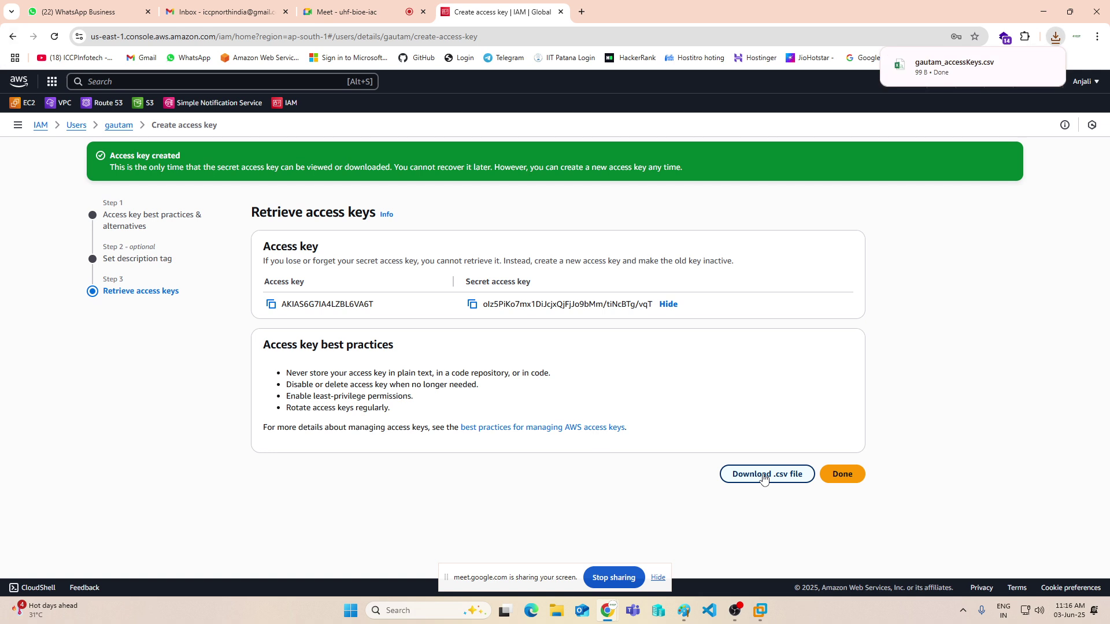
pyautogui.click(1039, 13)
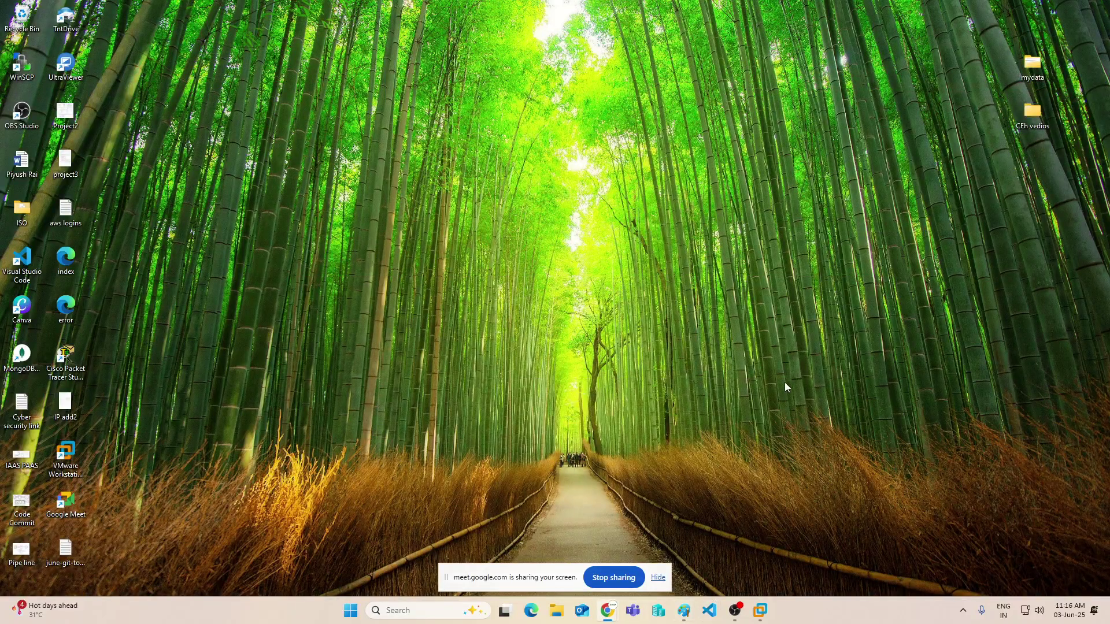
# - Draw a red callout shape below the IAM diagram
pyautogui.click(684, 611)
pyautogui.scroll(-5, 764, 391)
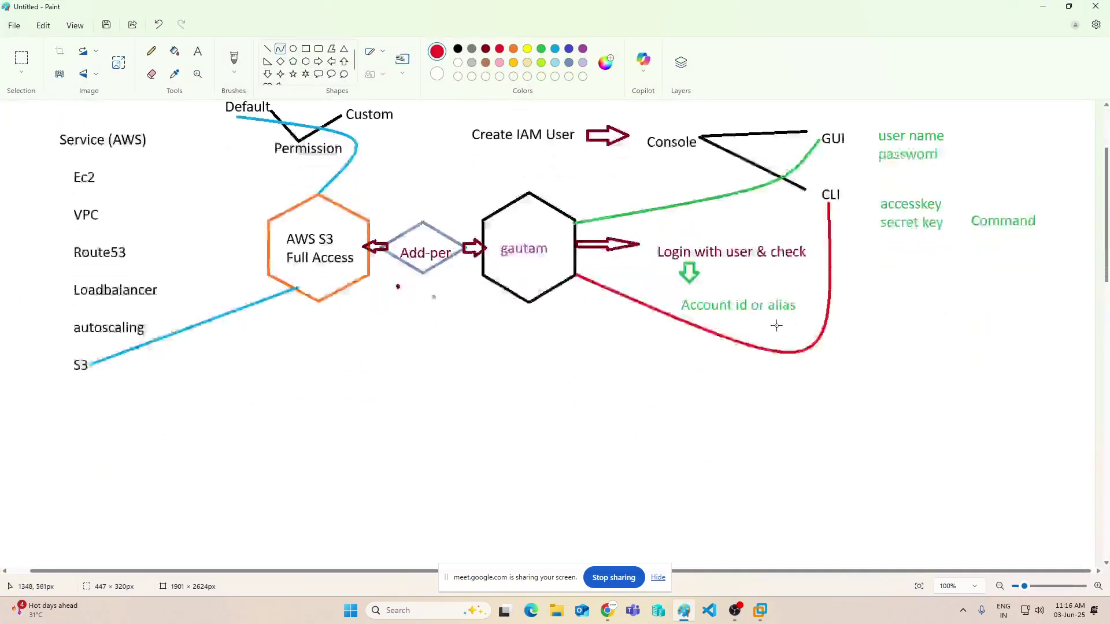
pyautogui.click(321, 76)
pyautogui.moveTo(427, 252); pyautogui.dragTo(579, 422)
pyautogui.click(638, 389)
# - Add a light-blue rounded box and a purple rounded box inside the callout
pyautogui.scroll(3, 705, 364)
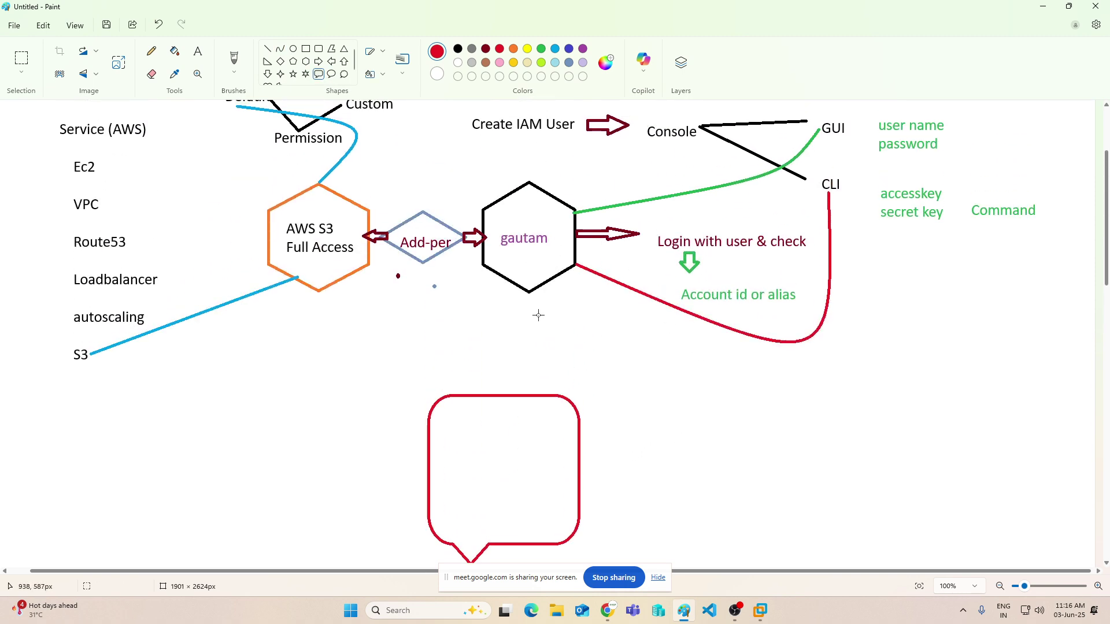
pyautogui.click(555, 49)
pyautogui.click(318, 49)
pyautogui.moveTo(440, 411); pyautogui.dragTo(564, 443)
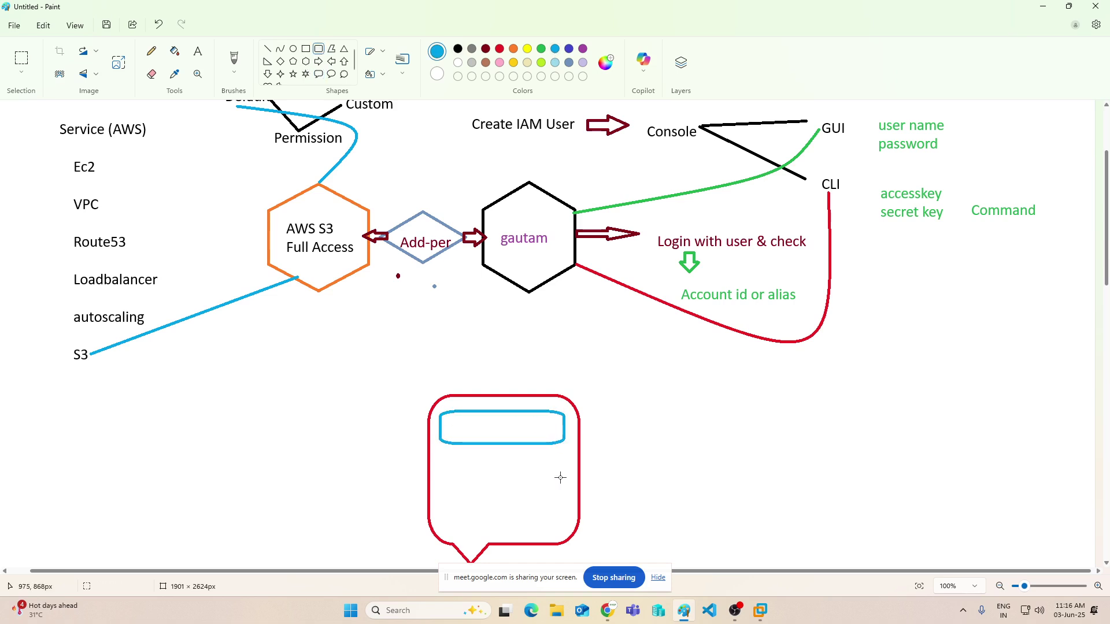
pyautogui.scroll(-3, 557, 472)
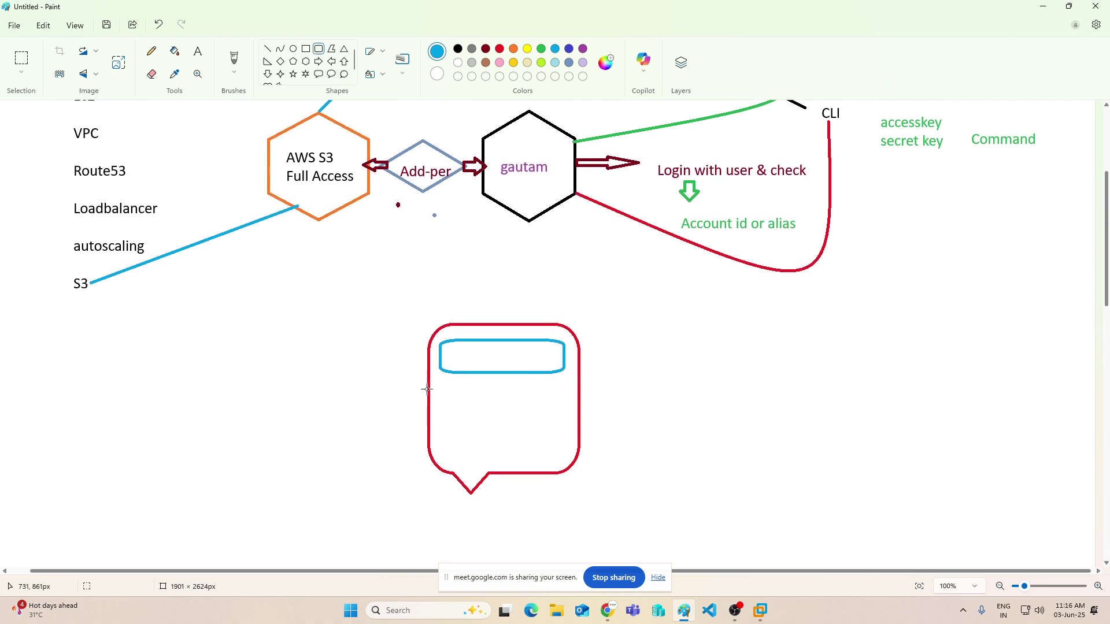
pyautogui.moveTo(439, 383); pyautogui.dragTo(571, 465)
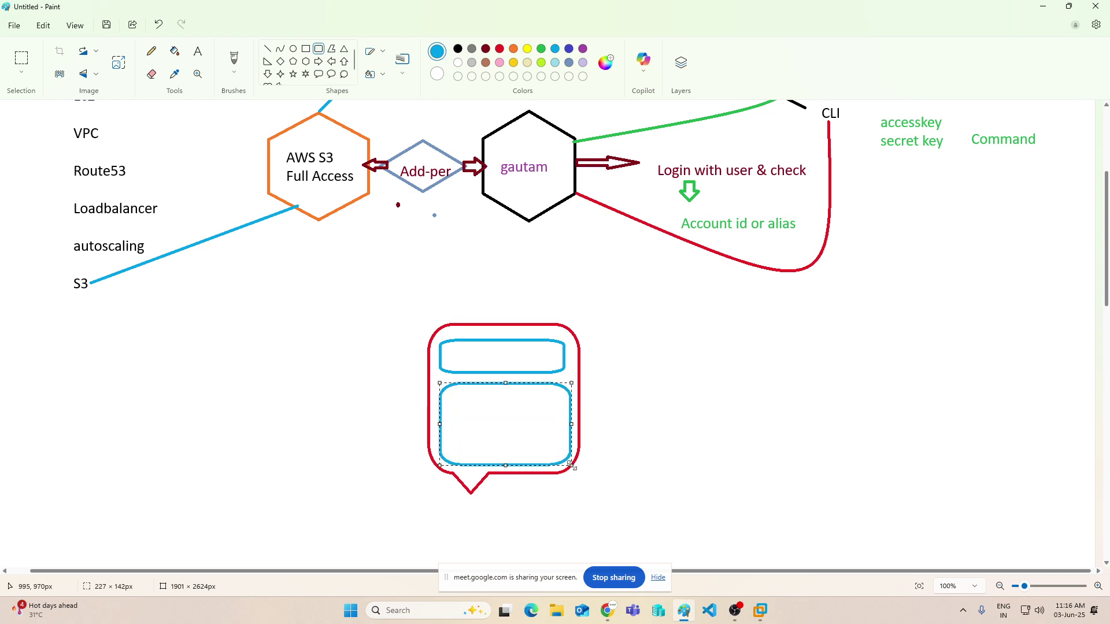
pyautogui.click(583, 49)
pyautogui.click(723, 347)
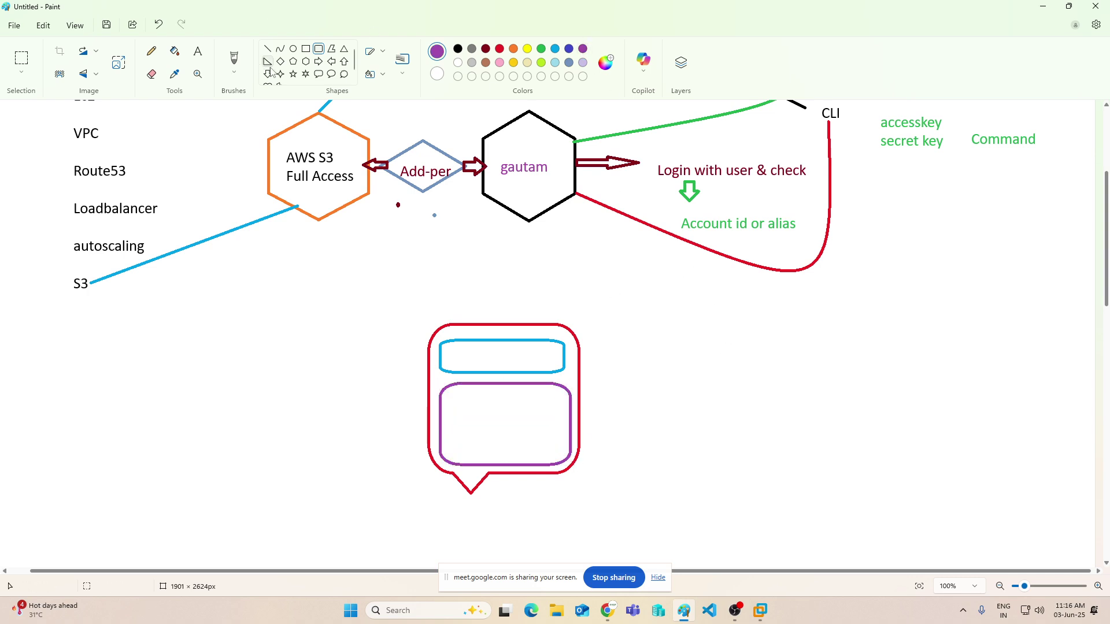
# - Add a purple right arrow pointing to the note 'install aws cli software'
pyautogui.click(318, 61)
pyautogui.moveTo(572, 416); pyautogui.dragTo(623, 428)
pyautogui.click(198, 51)
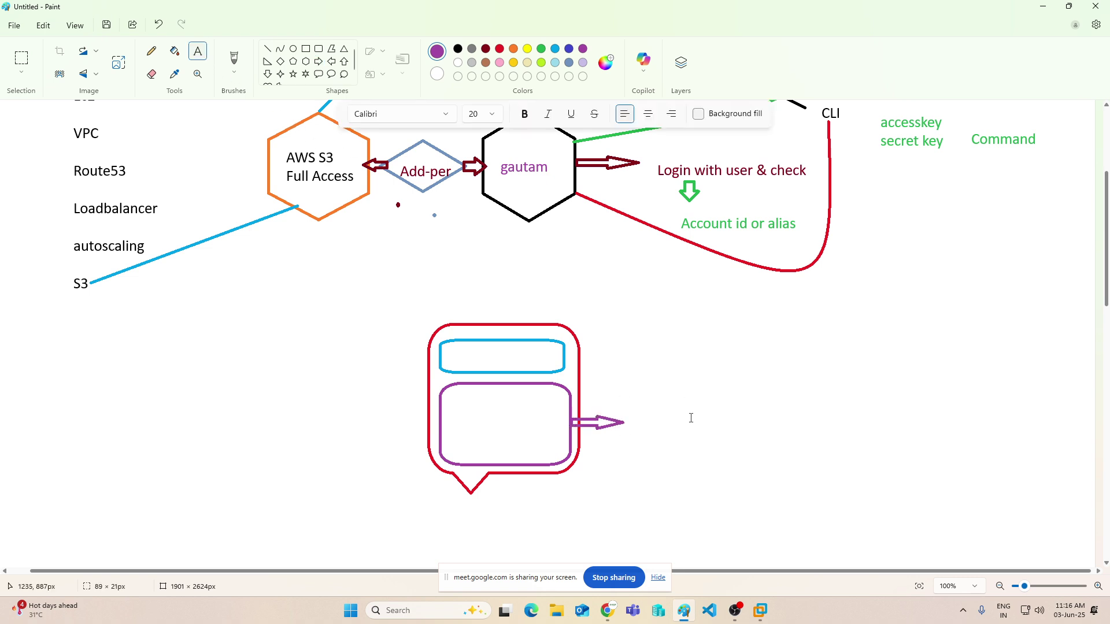
pyautogui.click(633, 418)
pyautogui.write('install aws cli software')
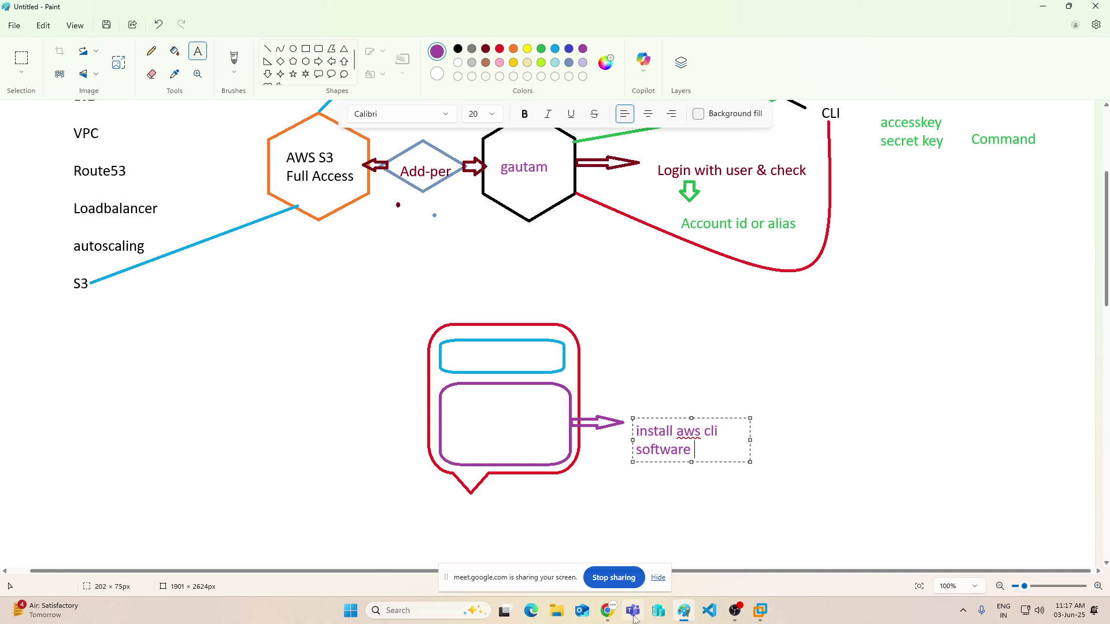
# - Search Google in a new tab for 'awscliv2 download', then minimize the browser
pyautogui.moveTo(607, 611)
pyautogui.click(511, 566)
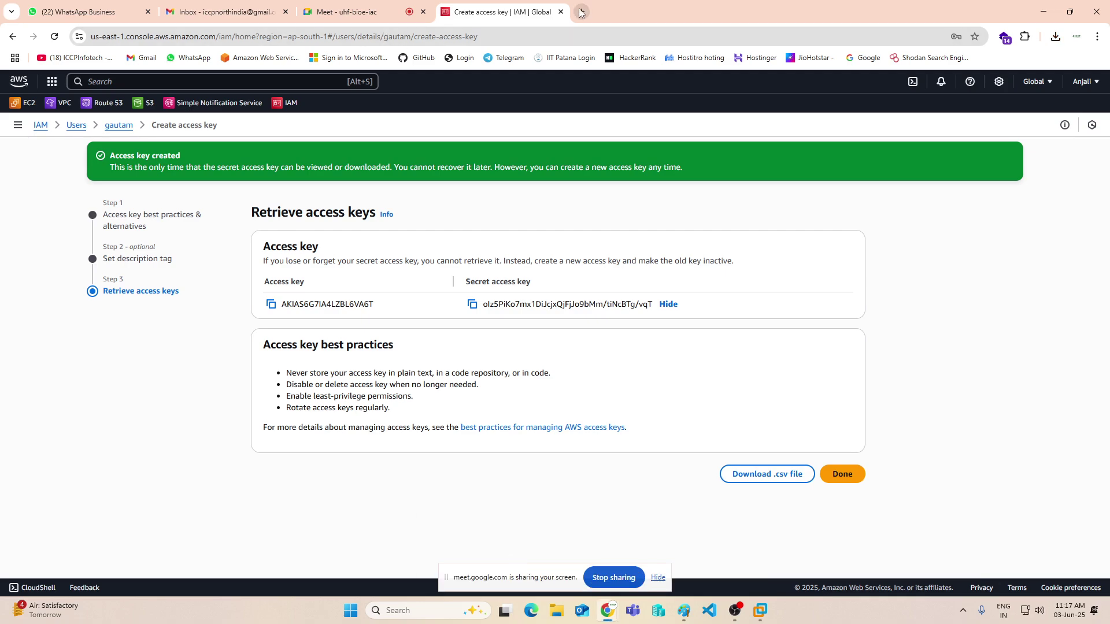
pyautogui.click(581, 12)
pyautogui.click(398, 236)
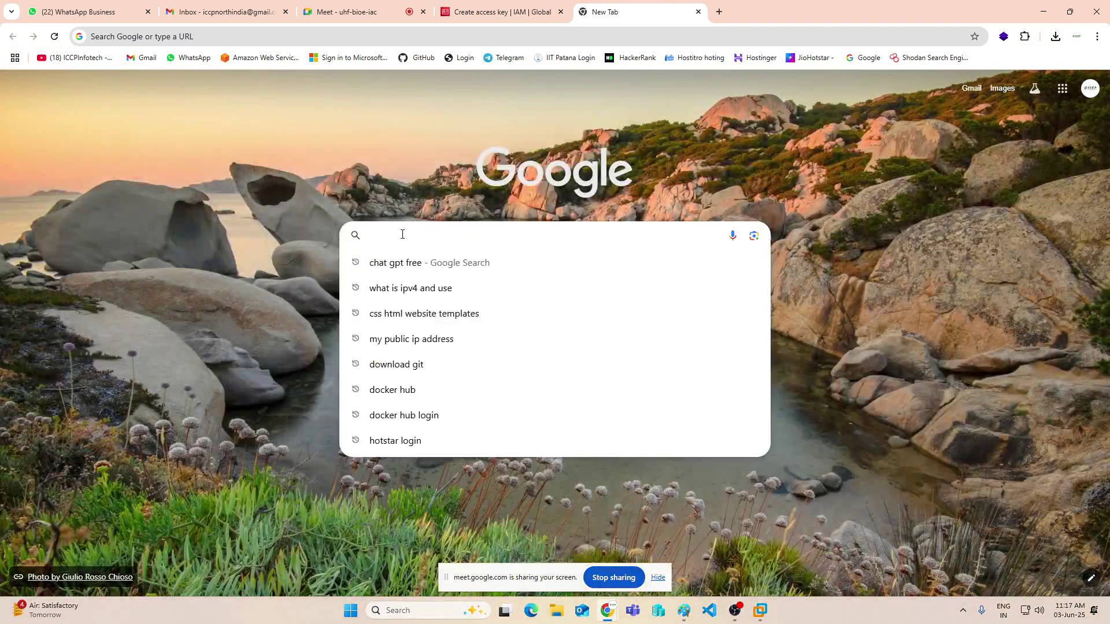
pyautogui.write('aws cli')
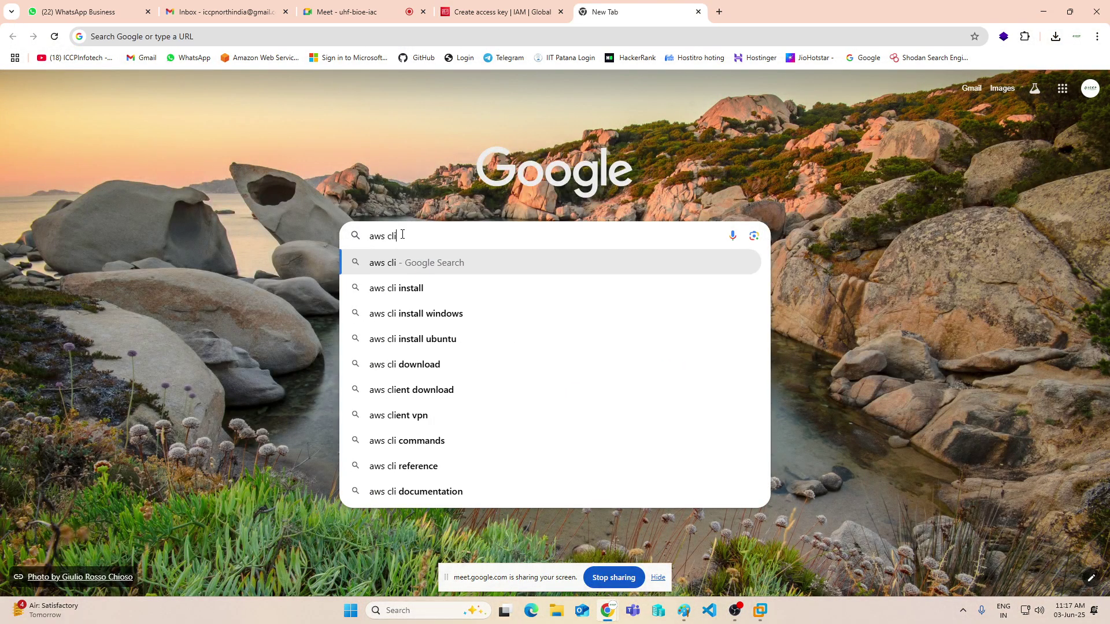
pyautogui.write('v2')
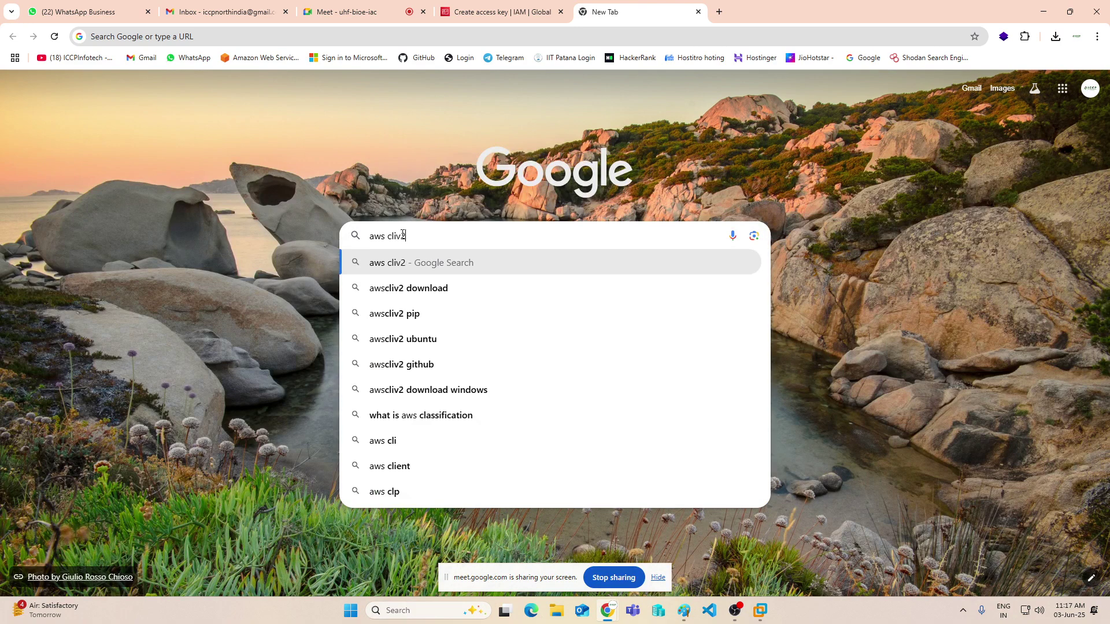
pyautogui.click(437, 287)
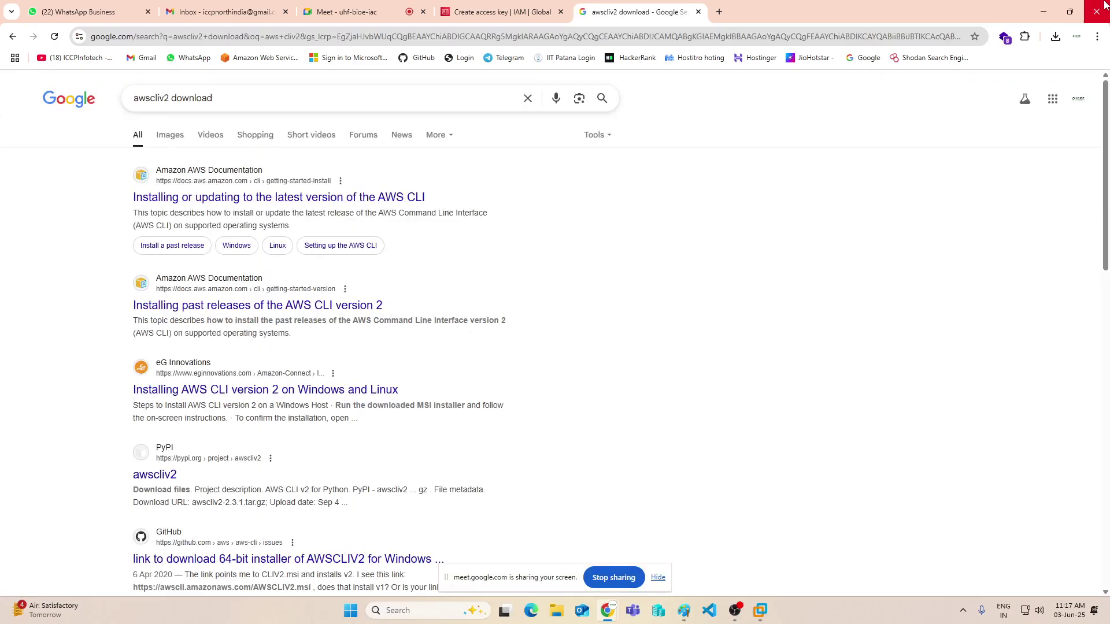
pyautogui.click(1043, 11)
# - Confirm AWS CLI v2 2.7.14.0 under Installed apps, close Settings and minimize Paint
pyautogui.click(405, 611)
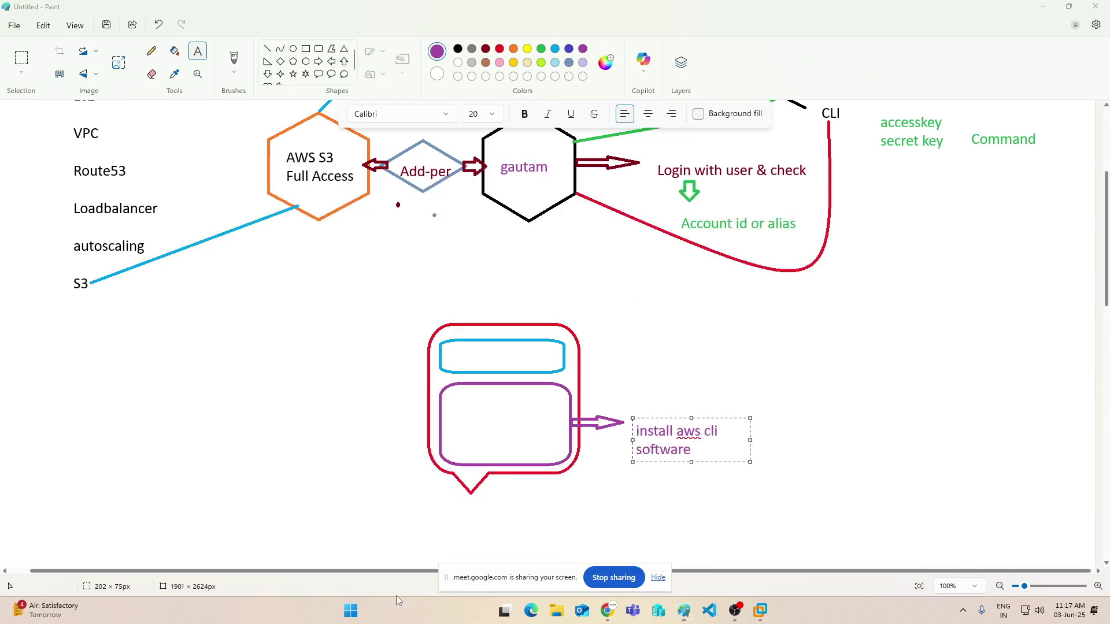
pyautogui.write('add')
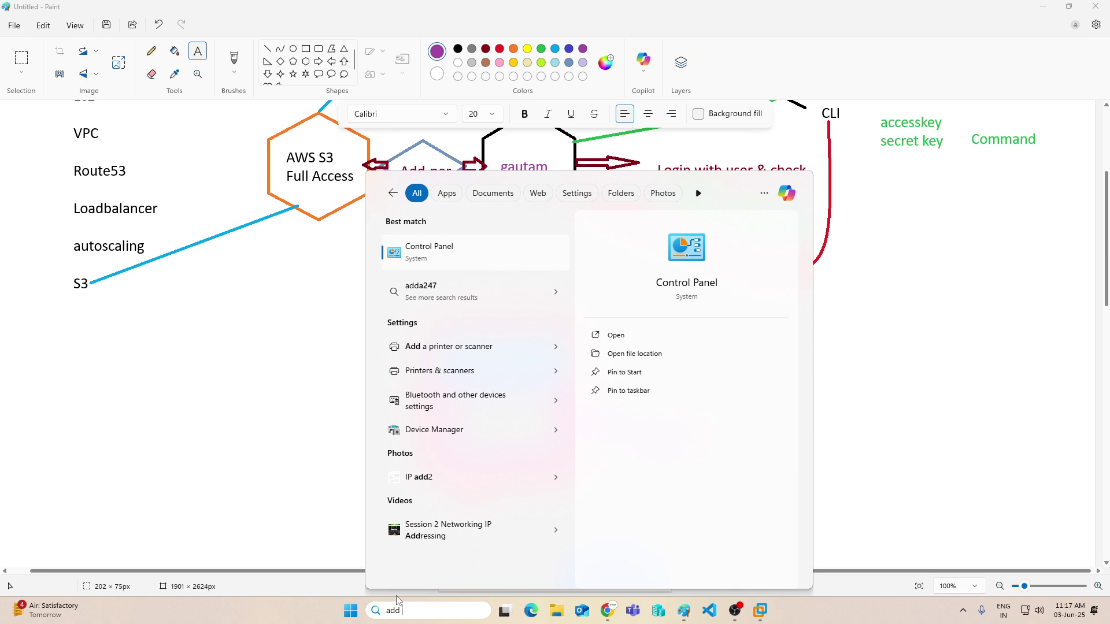
pyautogui.write(' or rem')
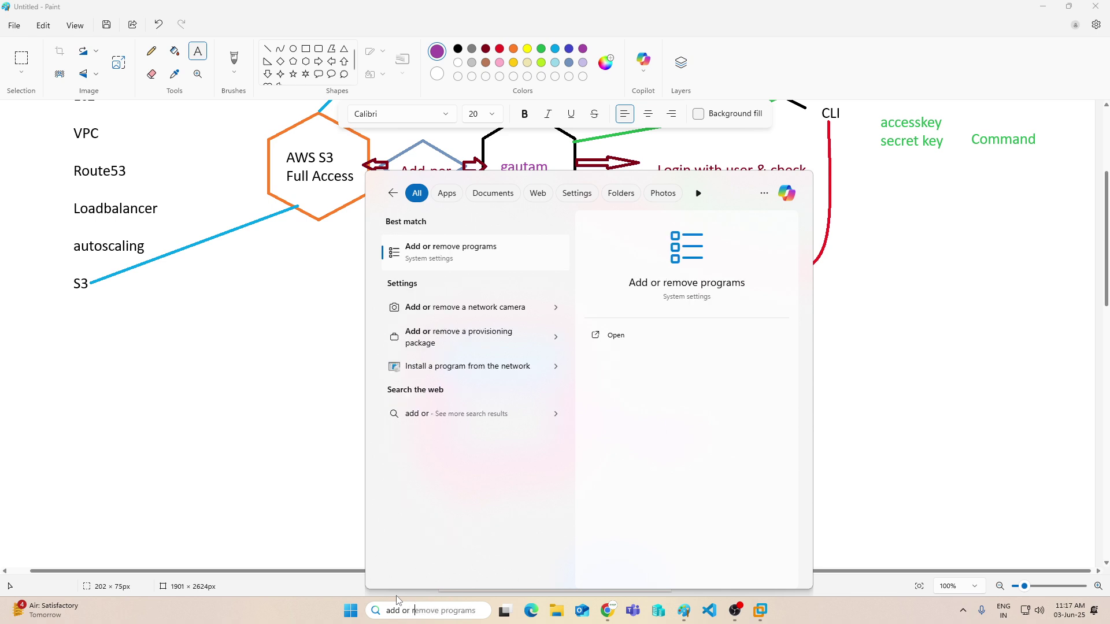
pyautogui.click(457, 254)
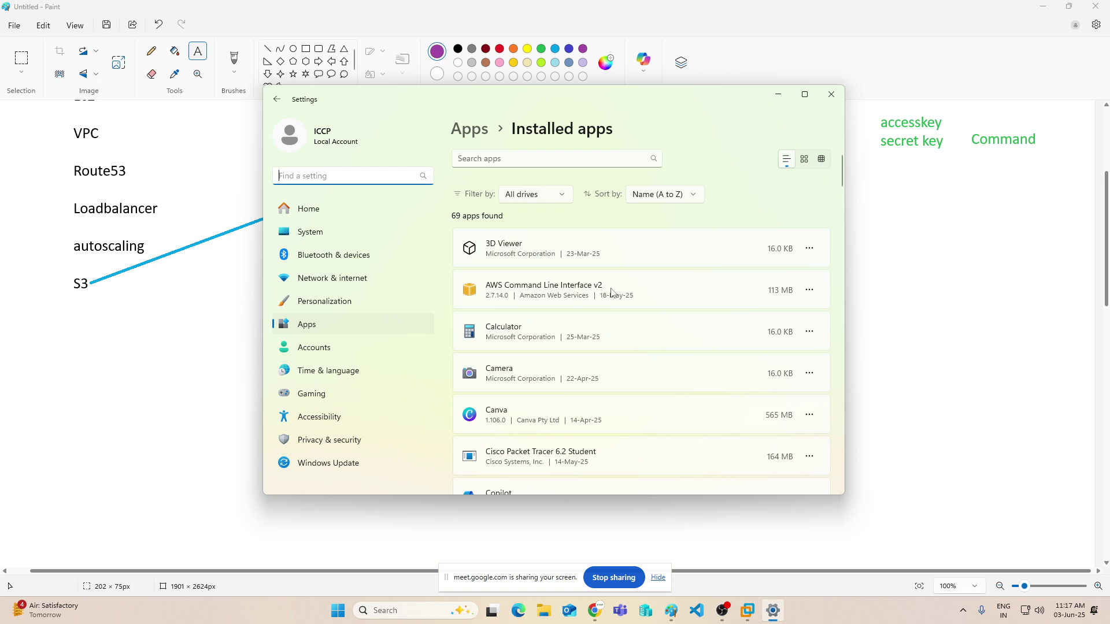
pyautogui.click(830, 95)
pyautogui.click(1044, 8)
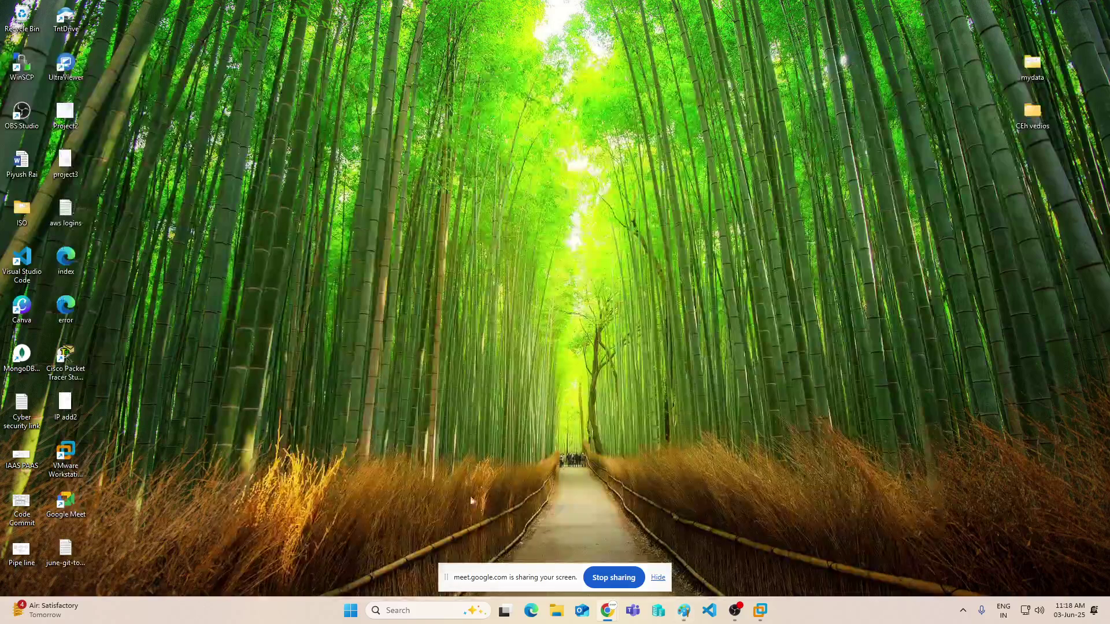
pyautogui.click(422, 610)
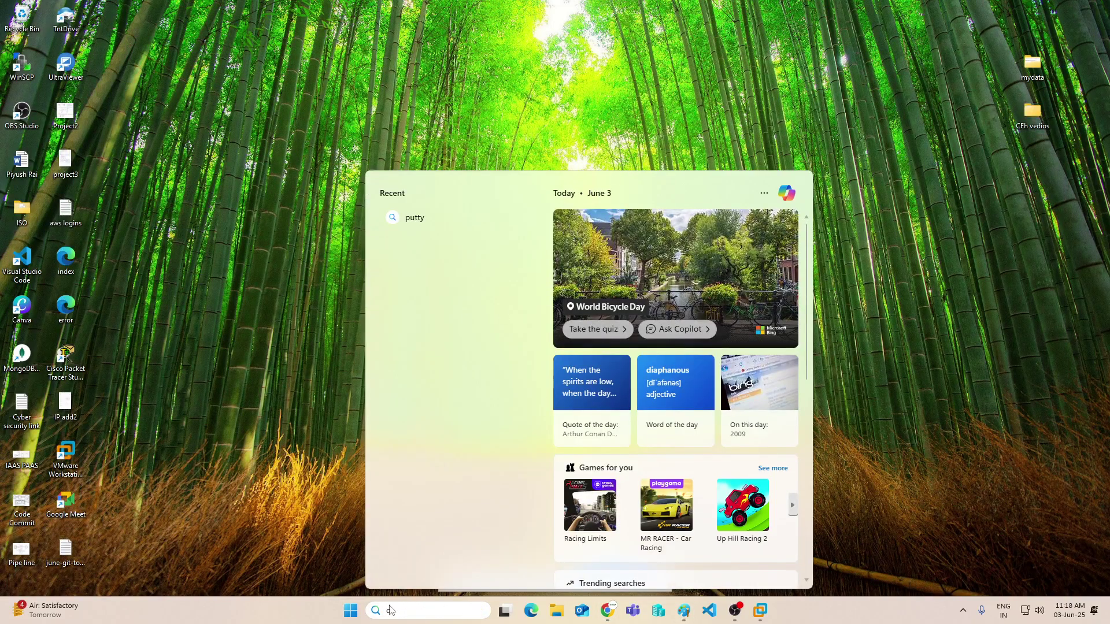
# - Open Command Prompt and start aws configure
pyautogui.write('comm')
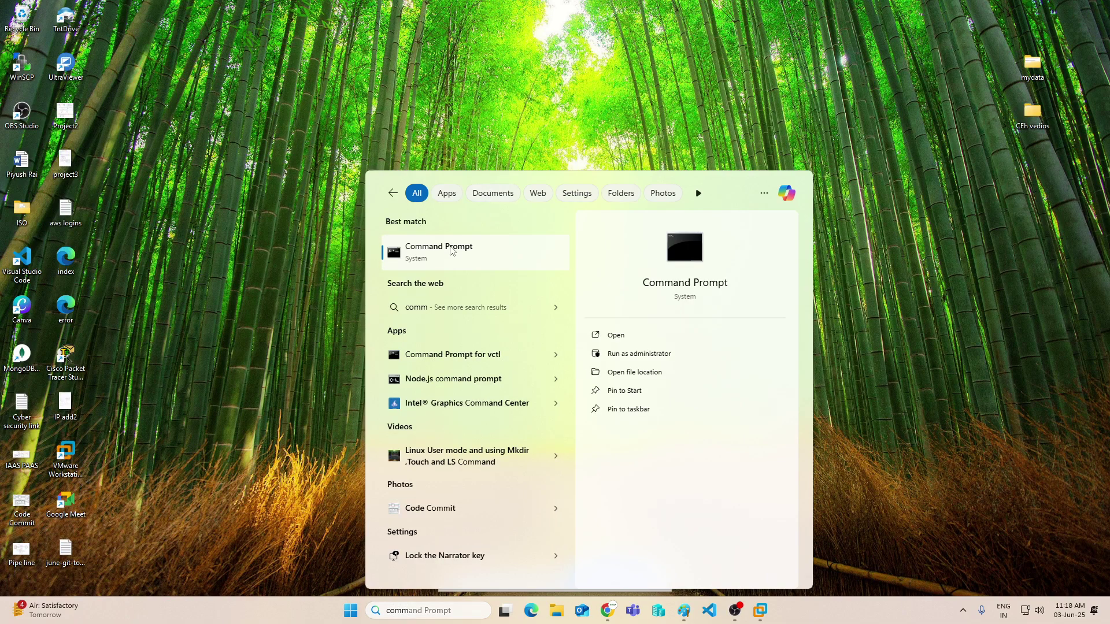
pyautogui.click(451, 250)
pyautogui.write('aws configure')
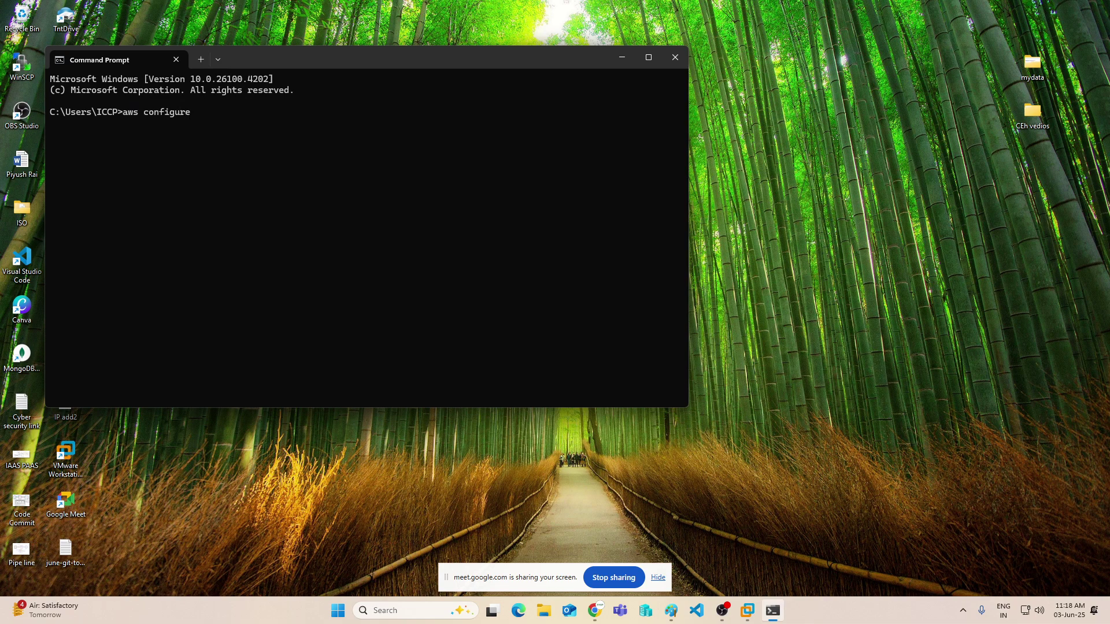
pyautogui.press('Return')
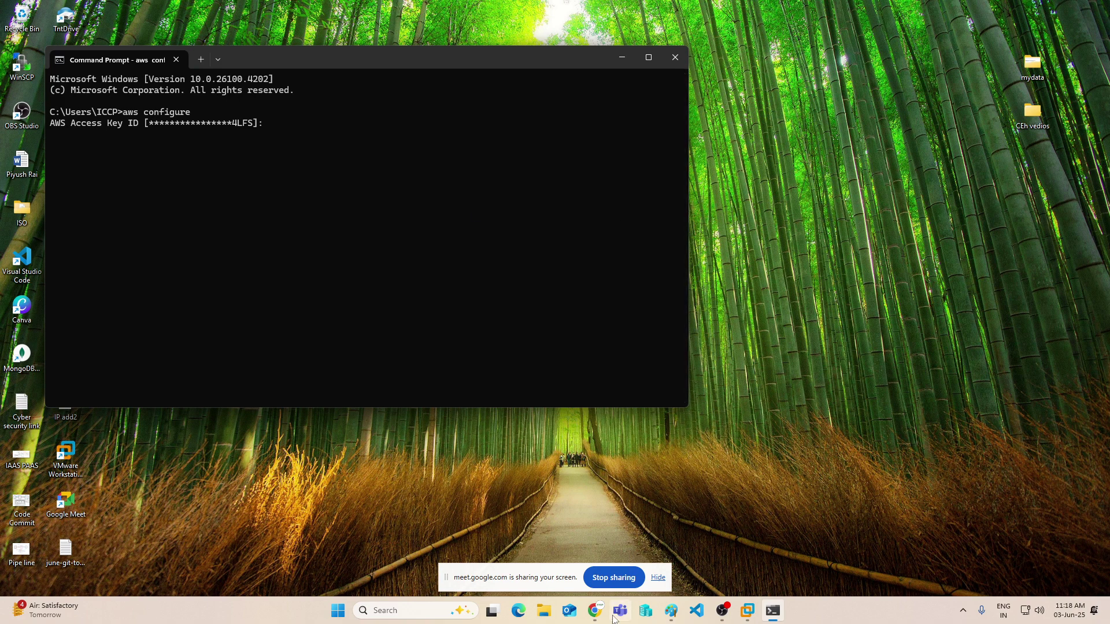
# - Copy the new access key ID from the browser and enter it at the prompt
pyautogui.click(673, 620)
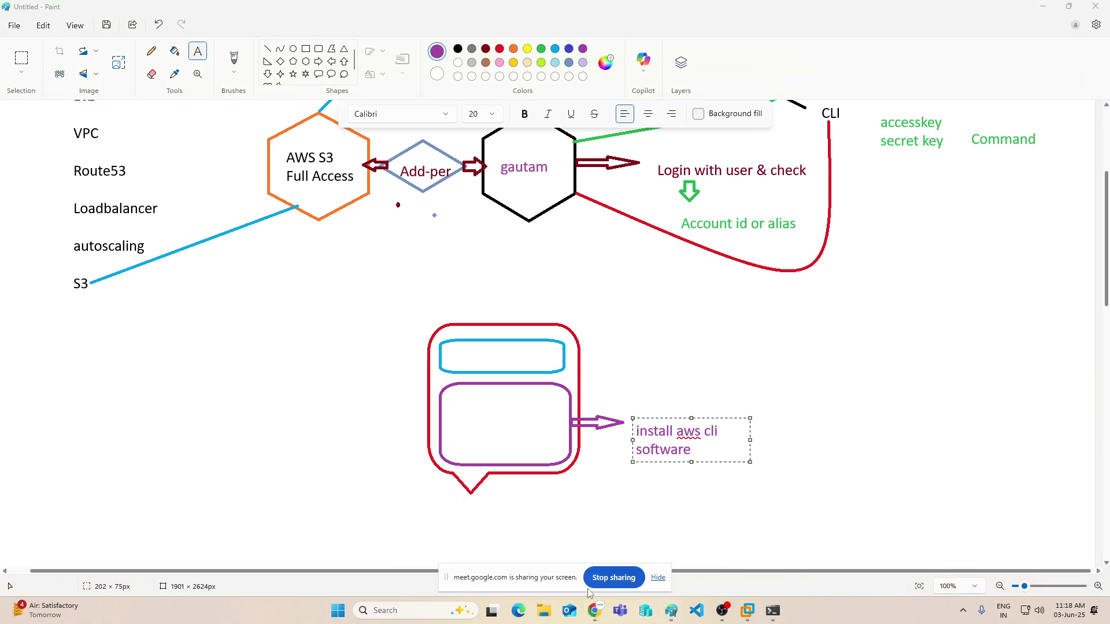
pyautogui.moveTo(596, 616)
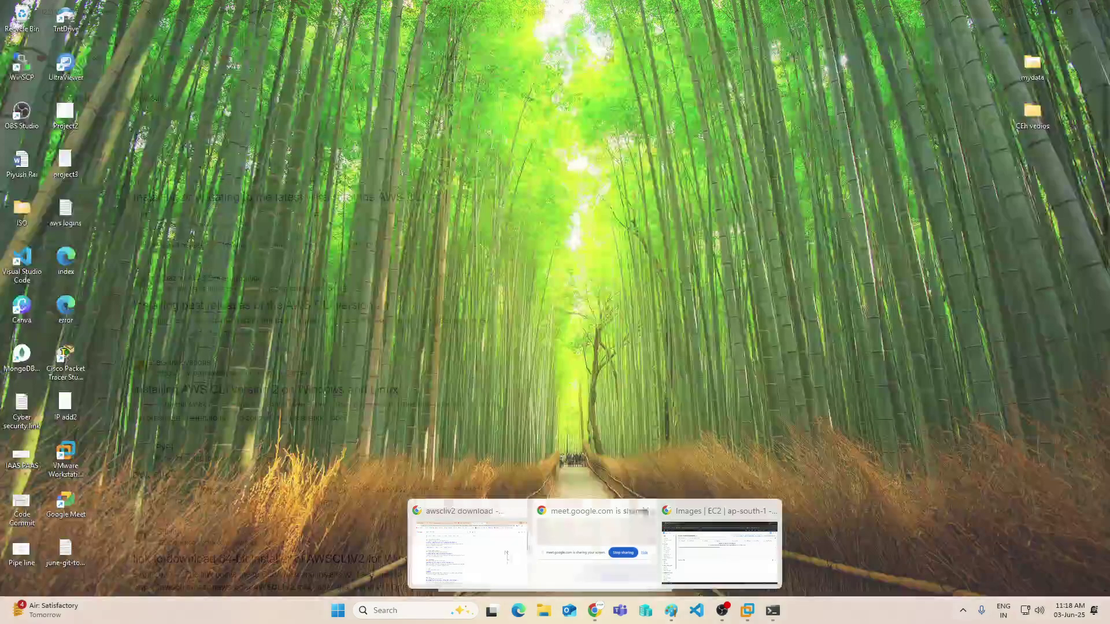
pyautogui.click(508, 564)
pyautogui.click(493, 11)
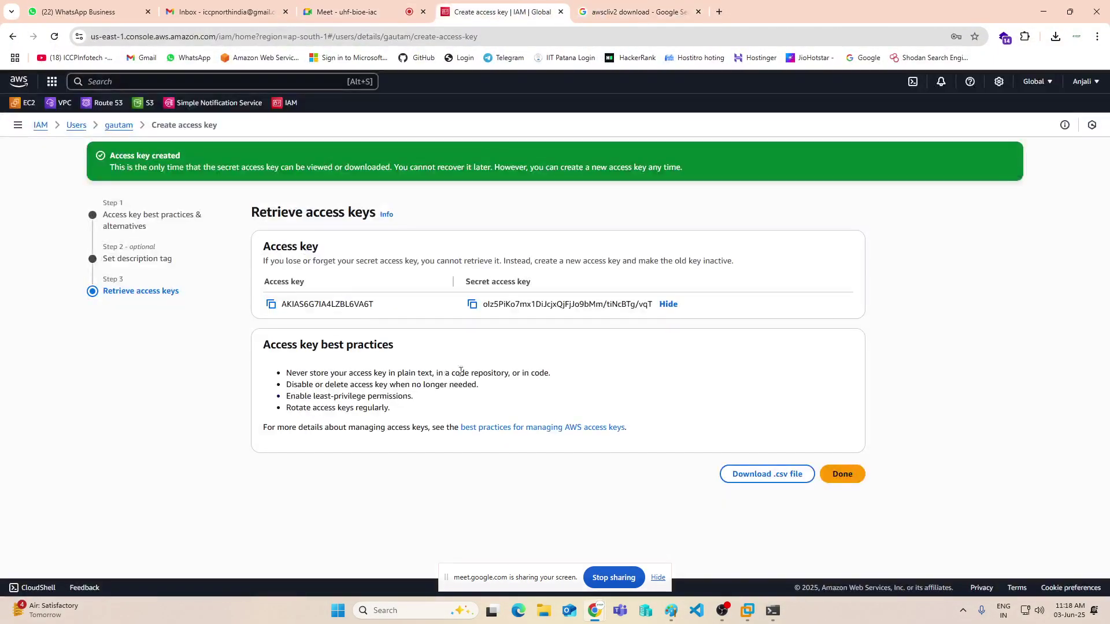
pyautogui.click(271, 304)
pyautogui.click(774, 610)
pyautogui.hotkey('ctrl', 'v')
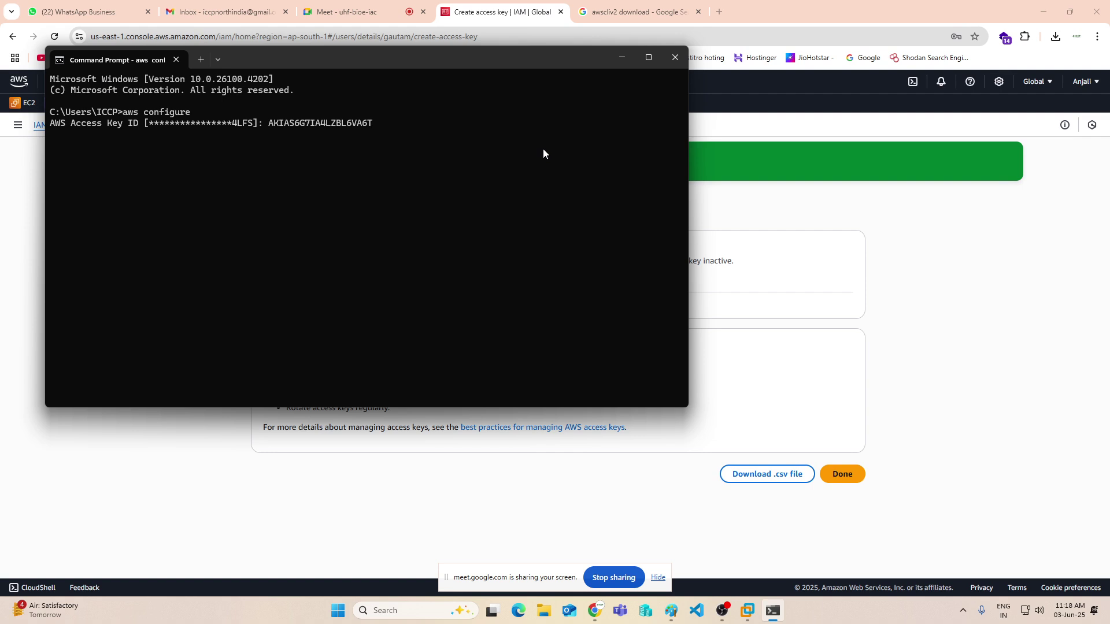
pyautogui.press('Return')
# - Copy the secret access key from the keys page and enter it at the prompt
pyautogui.click(971, 371)
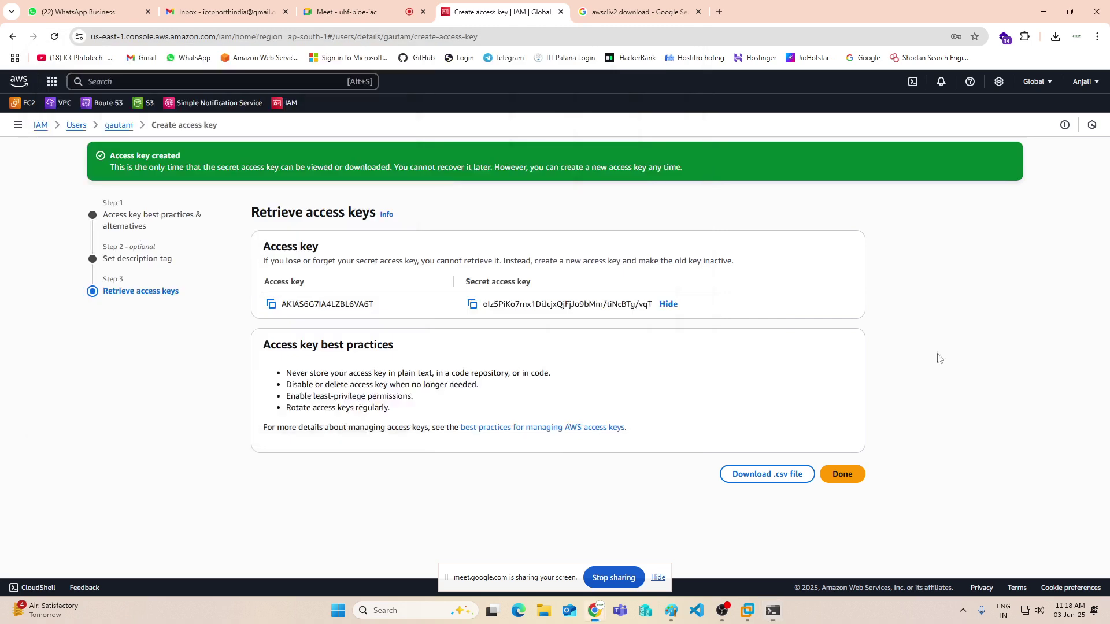
pyautogui.click(472, 304)
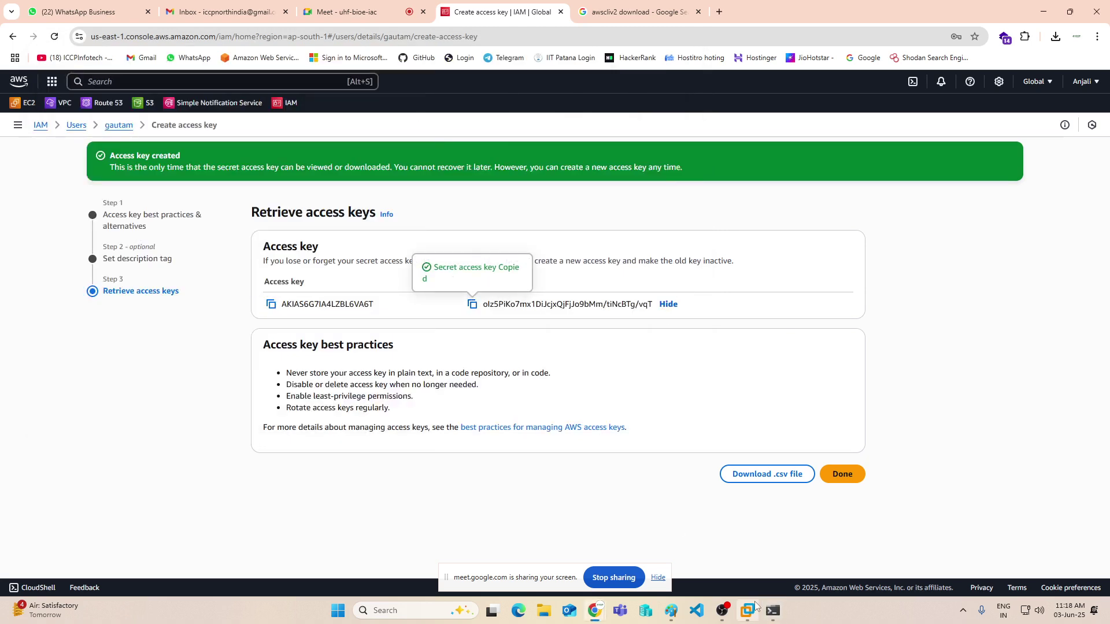
pyautogui.click(773, 610)
pyautogui.hotkey('ctrl', 'v')
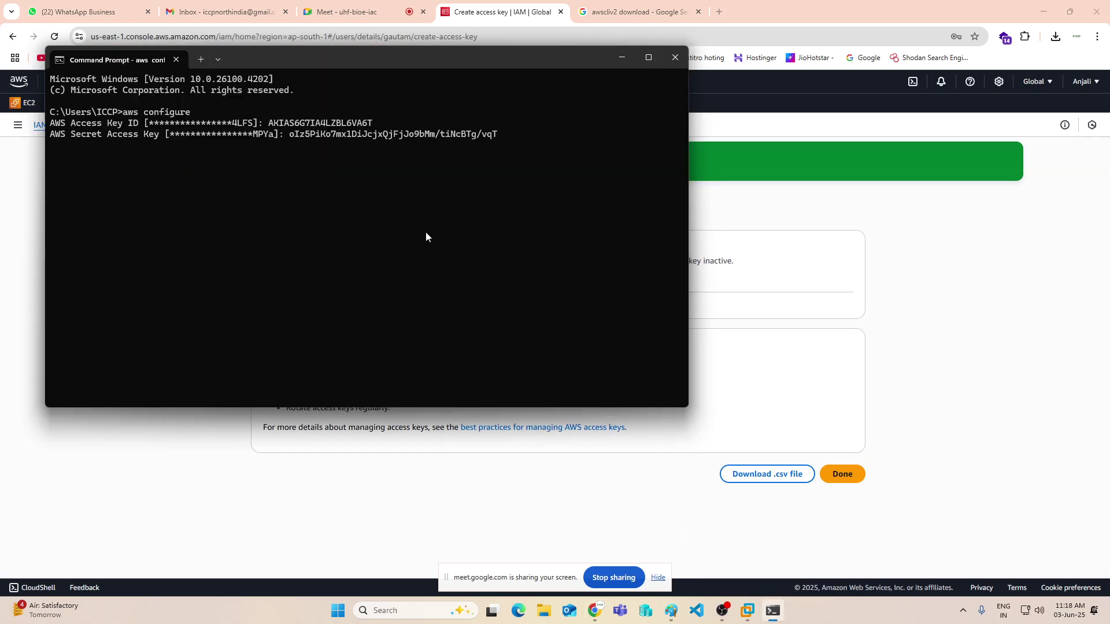
pyautogui.press('Return')
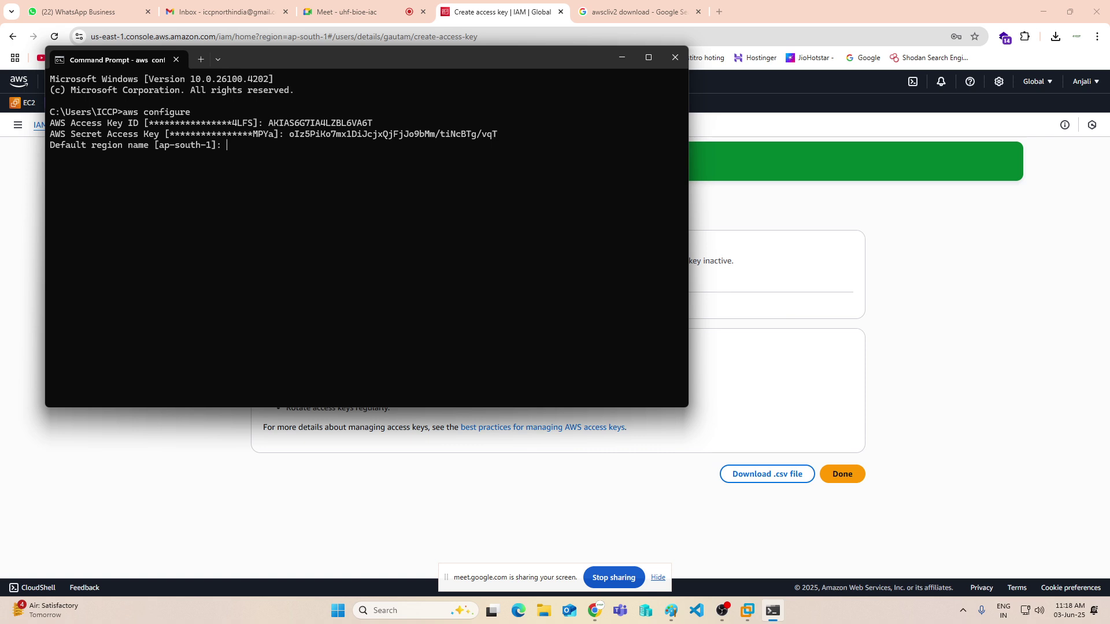
# - Check the console's region codes, then accept default region ap-south-1 and output format
pyautogui.click(1083, 81)
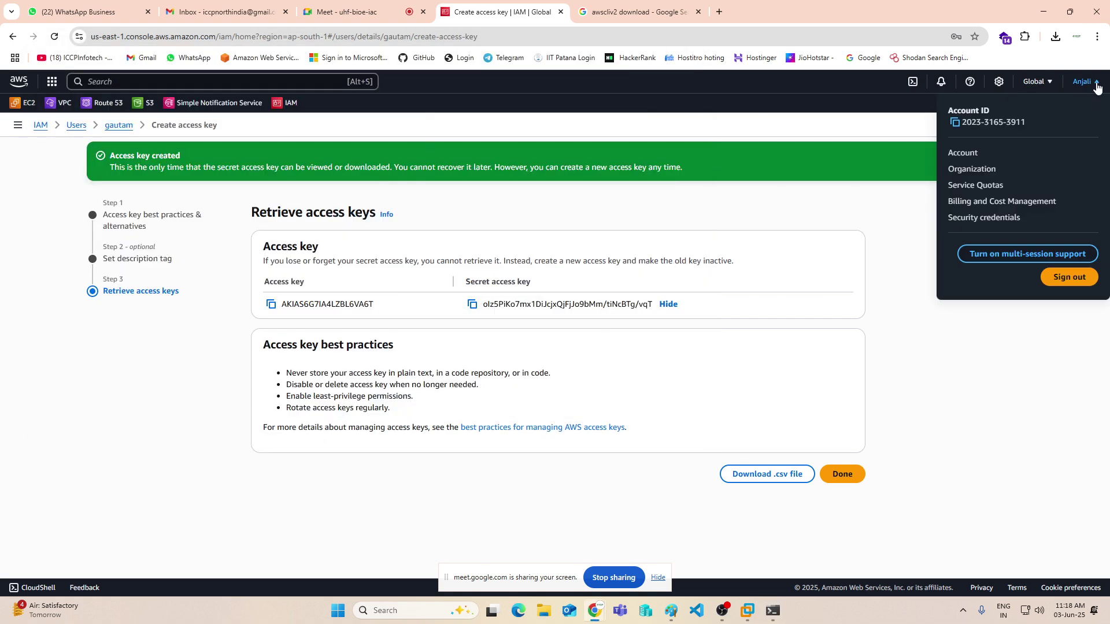
pyautogui.click(1050, 82)
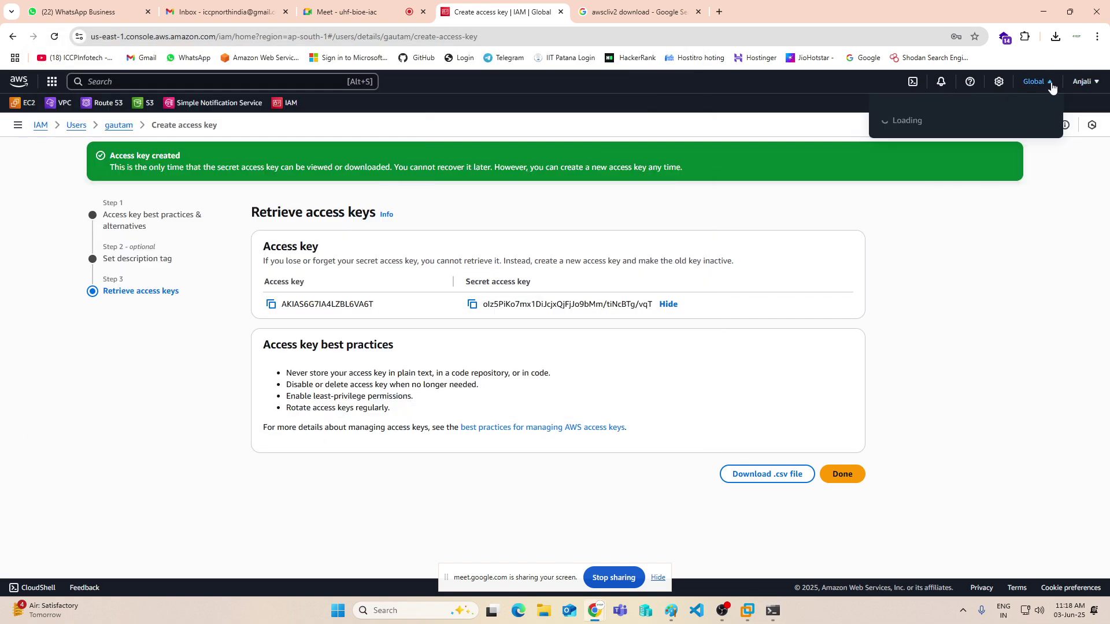
pyautogui.click(1050, 82)
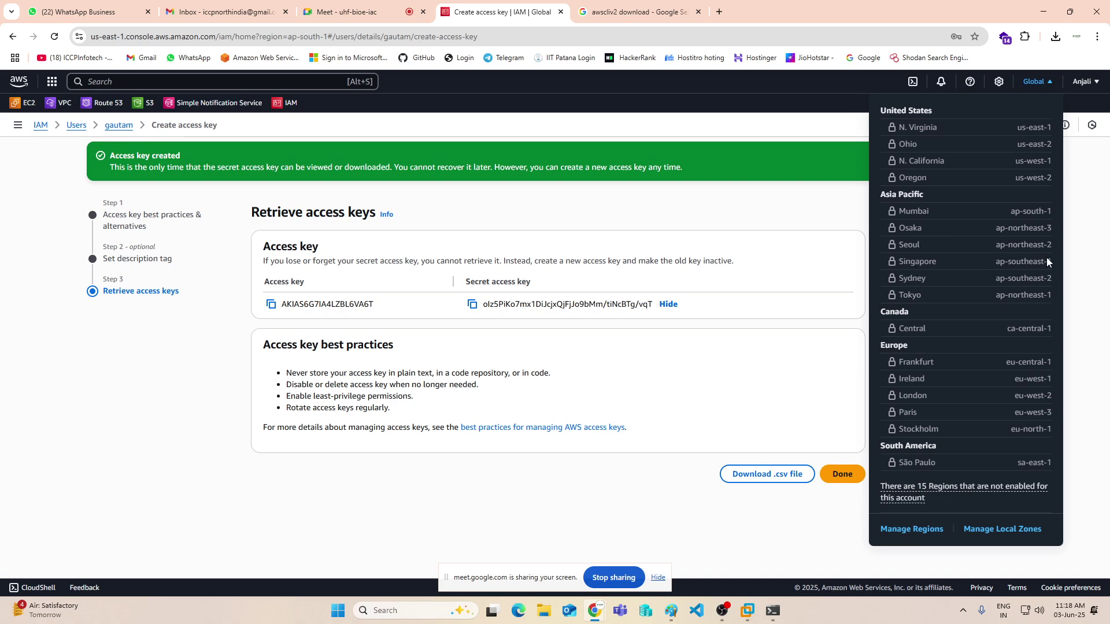
pyautogui.click(772, 611)
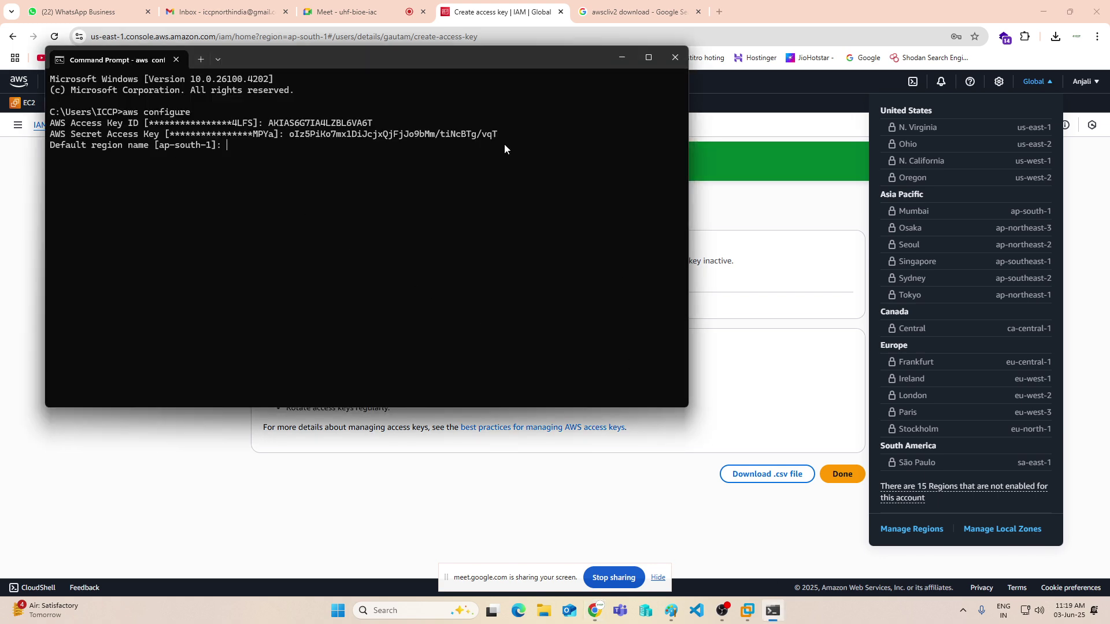
pyautogui.press('Return')
pyautogui.press('Return')
pyautogui.press('Return')
pyautogui.press('Return')
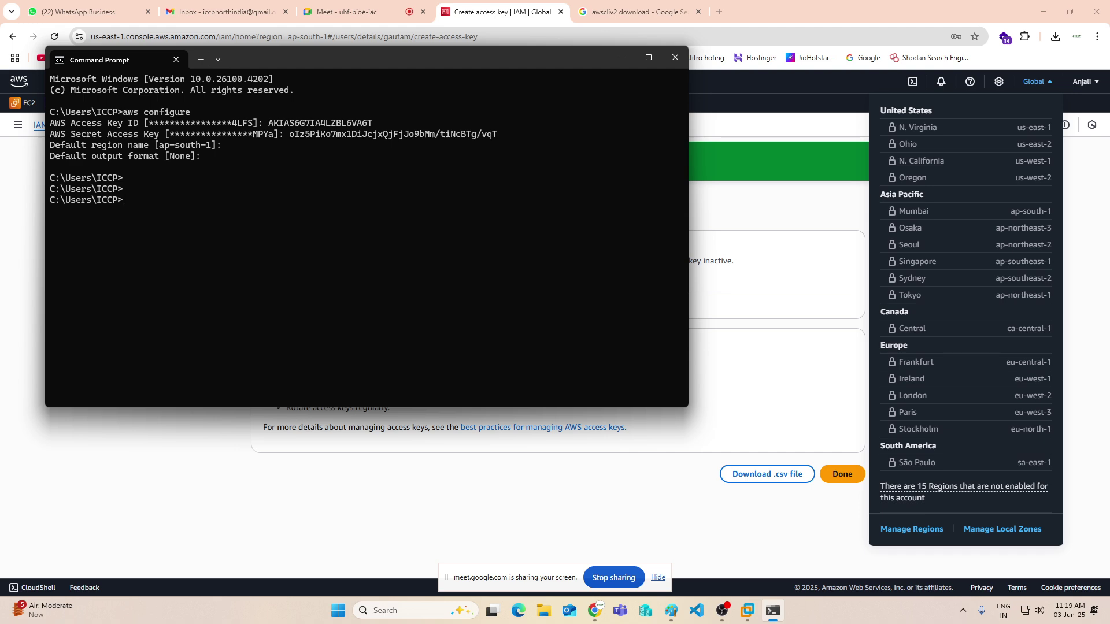
# - Create bucket s3://anjaliindia2ert with aws s3 mb, then open the S3 console in a new tab
pyautogui.write('aws s3 mb s3://anjaliindia2ert')
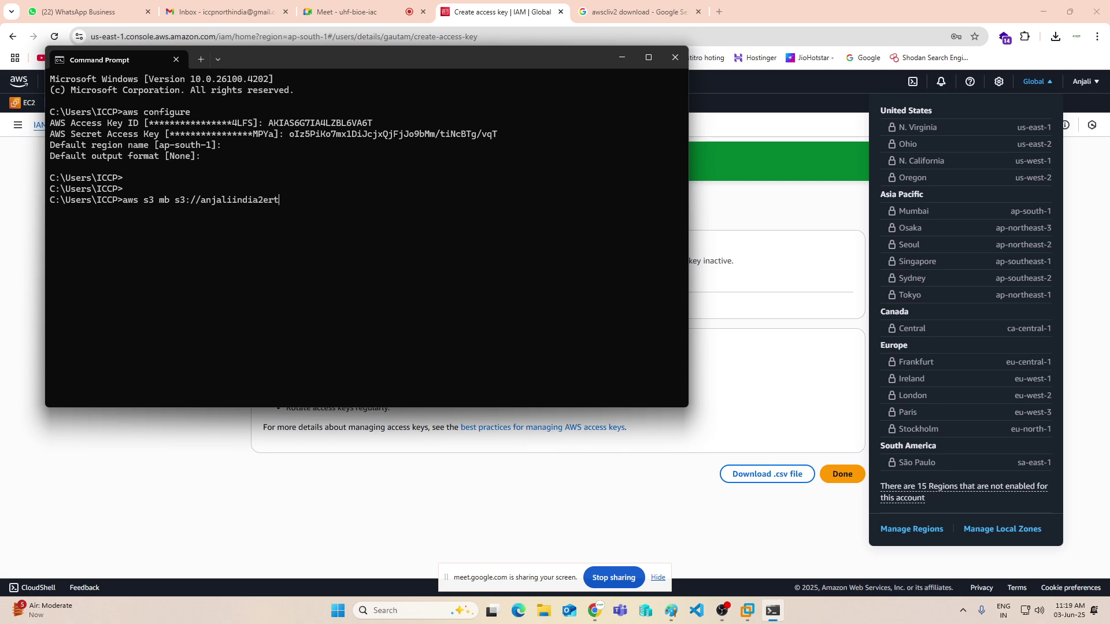
pyautogui.press('Return')
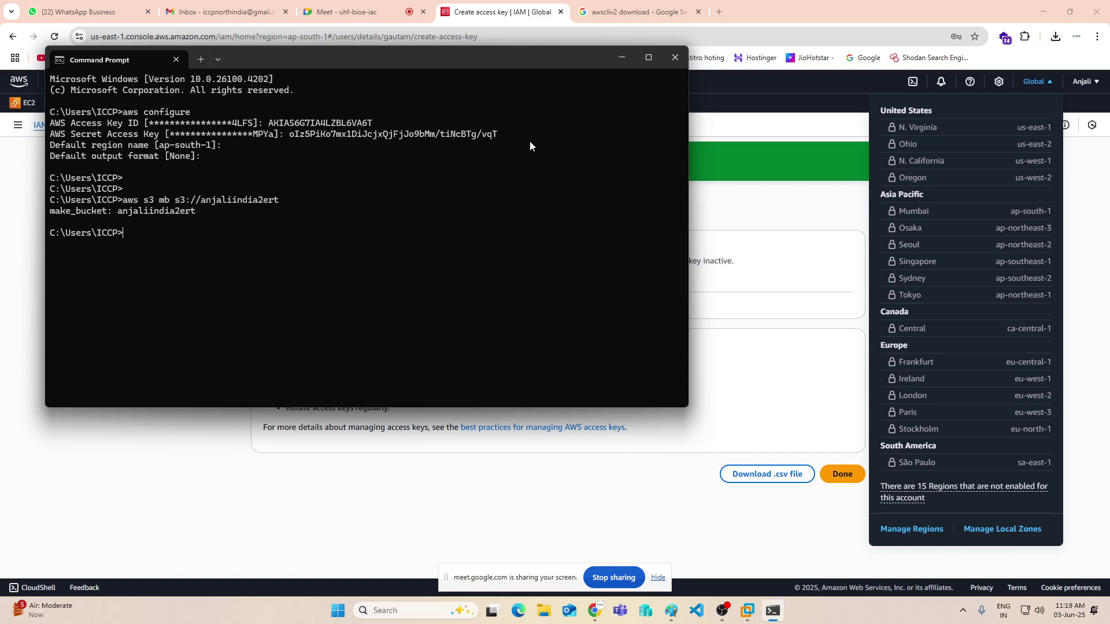
pyautogui.click(317, 5)
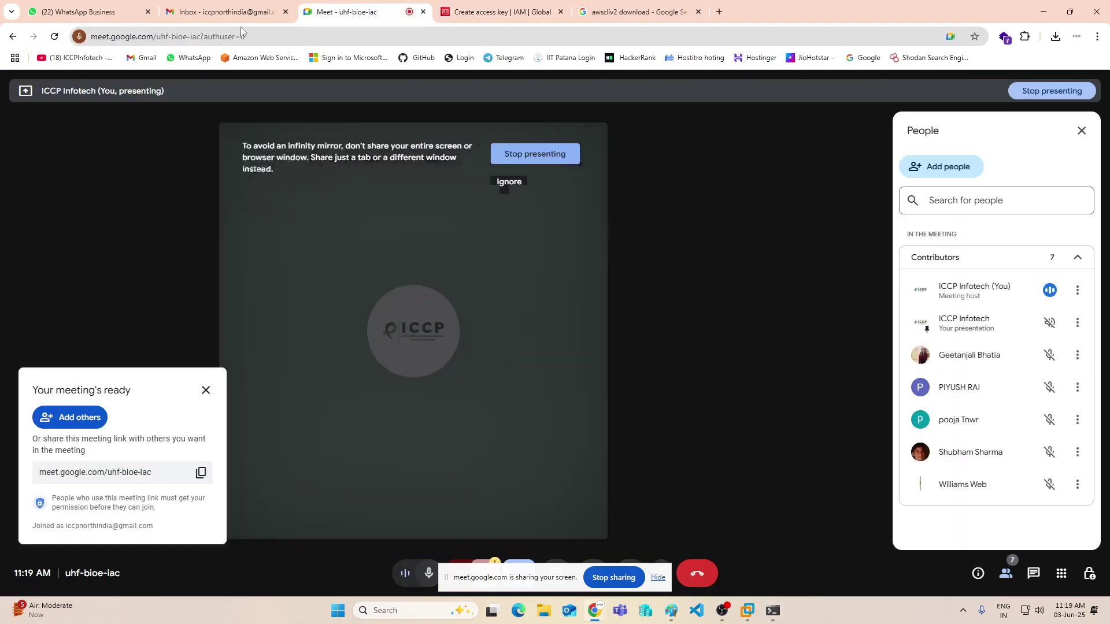
pyautogui.click(474, 11)
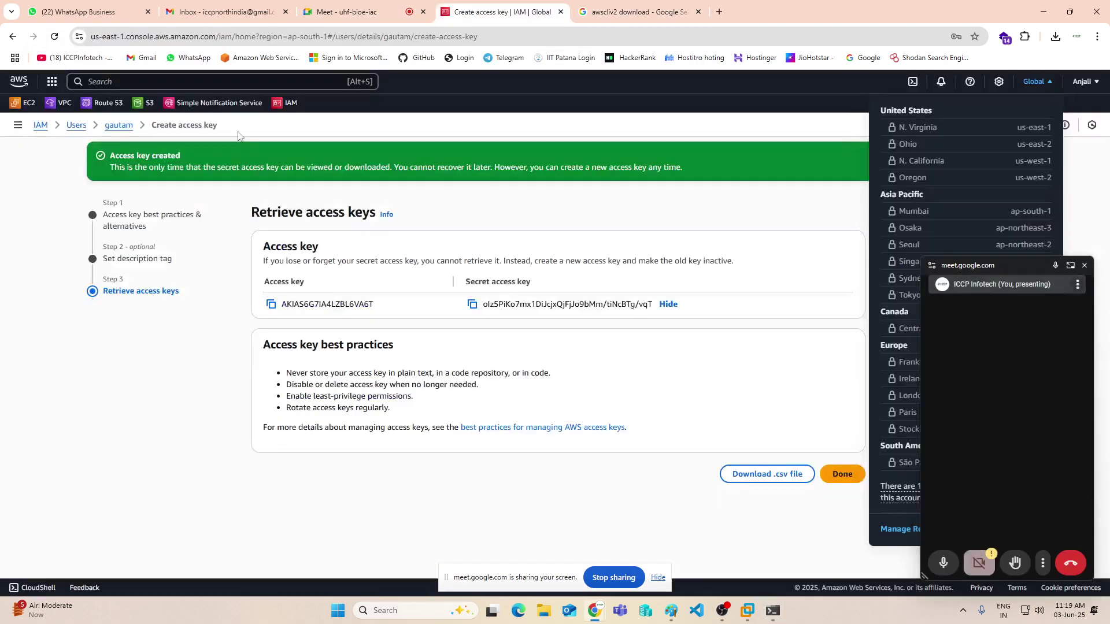
pyautogui.rightClick(156, 113)
pyautogui.click(183, 115)
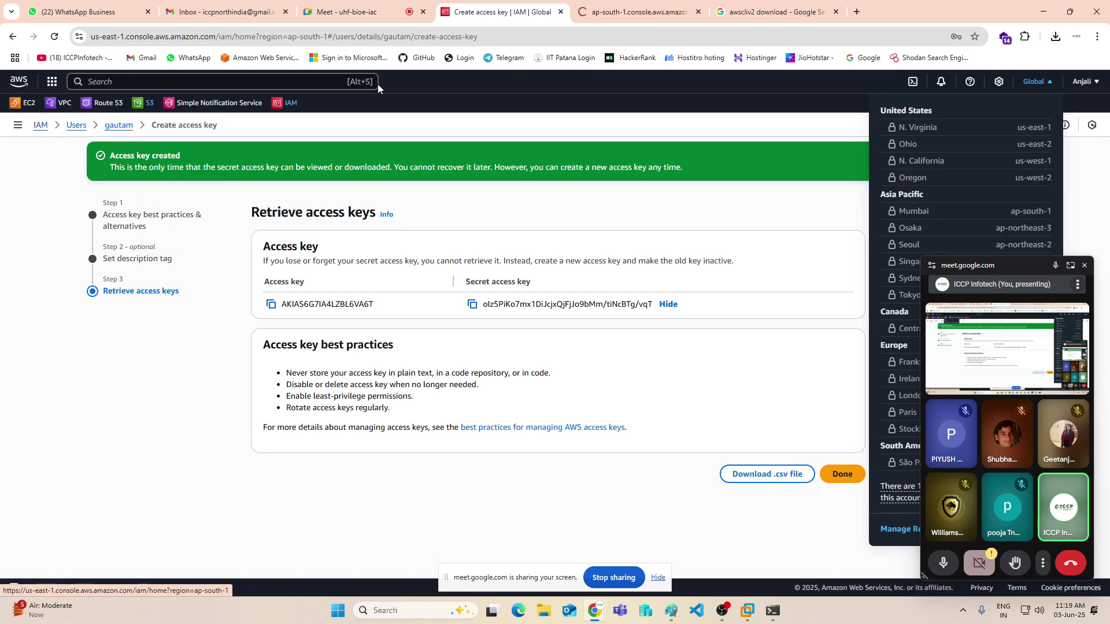
# - Remove the anjaliindia2ert bucket by editing the recalled mb command into aws s3 rb
pyautogui.click(631, 15)
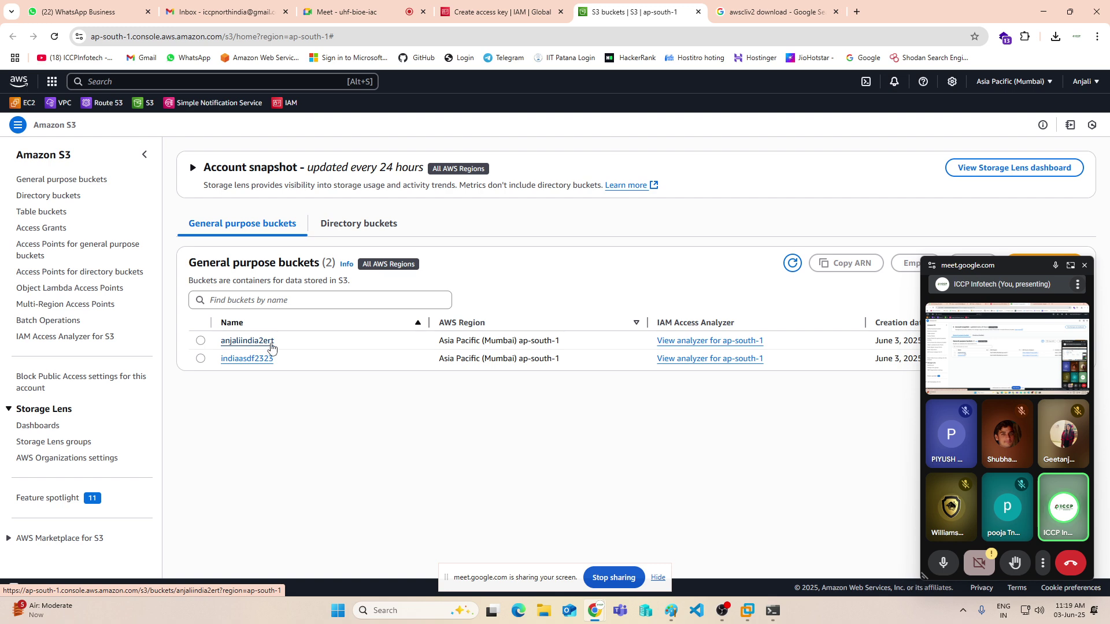
pyautogui.click(774, 610)
pyautogui.moveTo(458, 60); pyautogui.dragTo(854, 109)
pyautogui.press('Up')
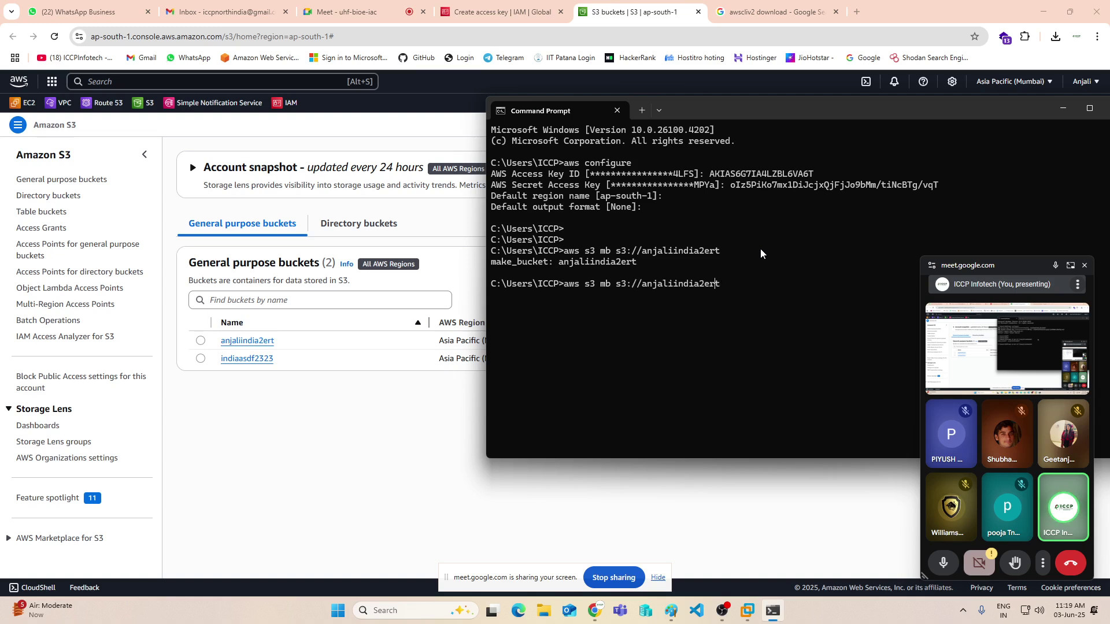
pyautogui.press('Left')
pyautogui.press('BackSpace')
pyautogui.write('r')
pyautogui.press('Return')
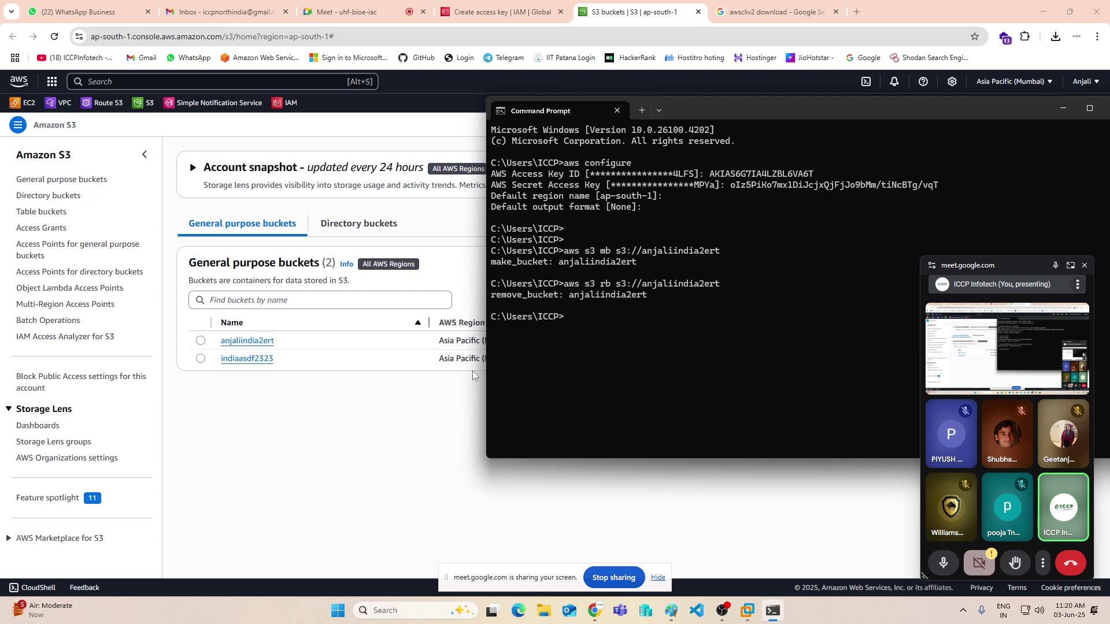
# - Refresh the S3 bucket list to confirm only indiaasdf2323 remains
pyautogui.click(364, 451)
pyautogui.click(792, 263)
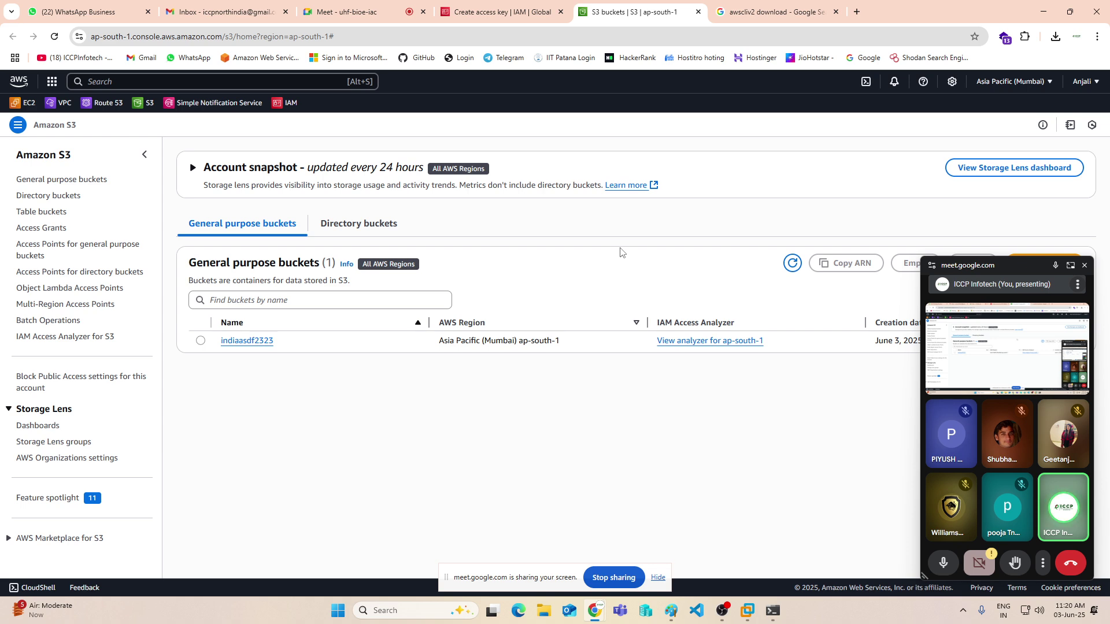
pyautogui.click(1084, 264)
# - Minimize Chrome and Command Prompt and bring Paint's IAM diagram back to its top
pyautogui.click(1043, 11)
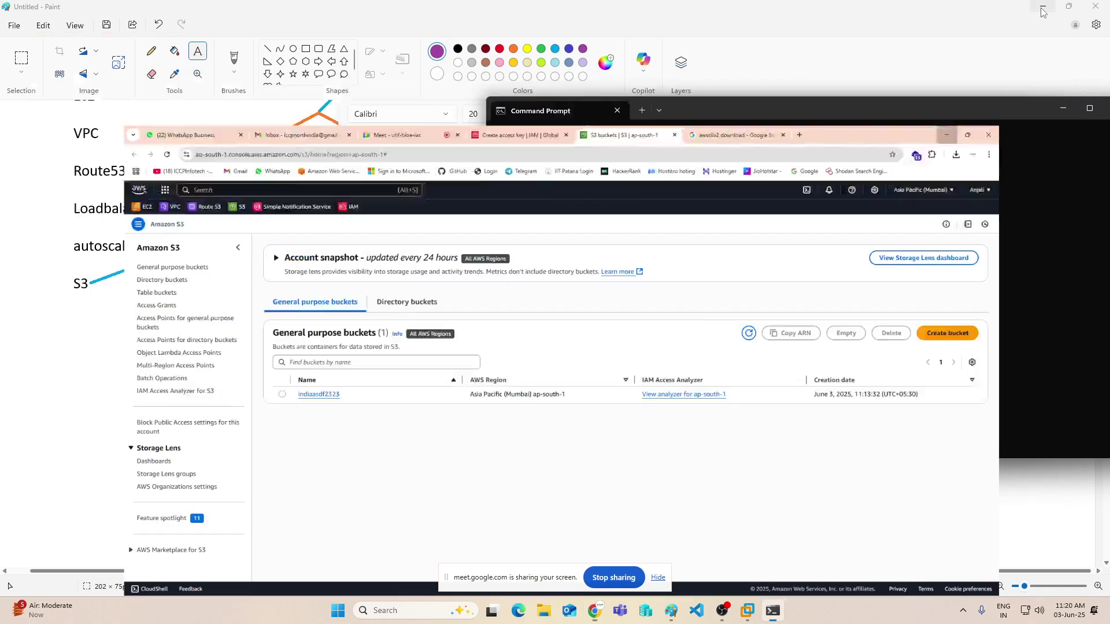
pyautogui.click(1062, 110)
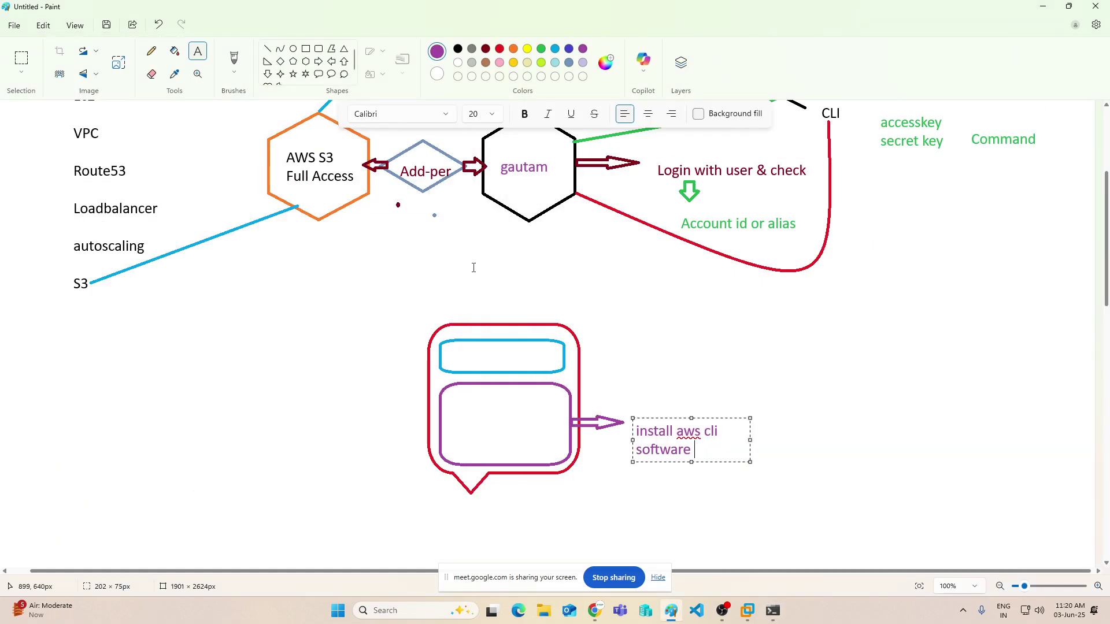
pyautogui.scroll(3, 422, 406)
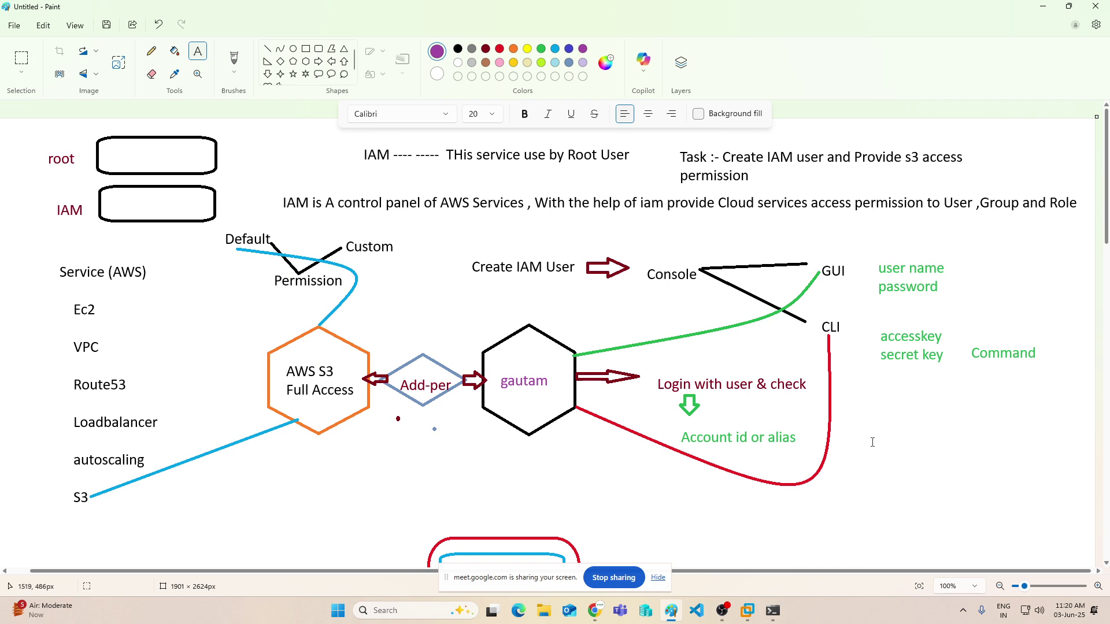
pyautogui.scroll(-2, 876, 429)
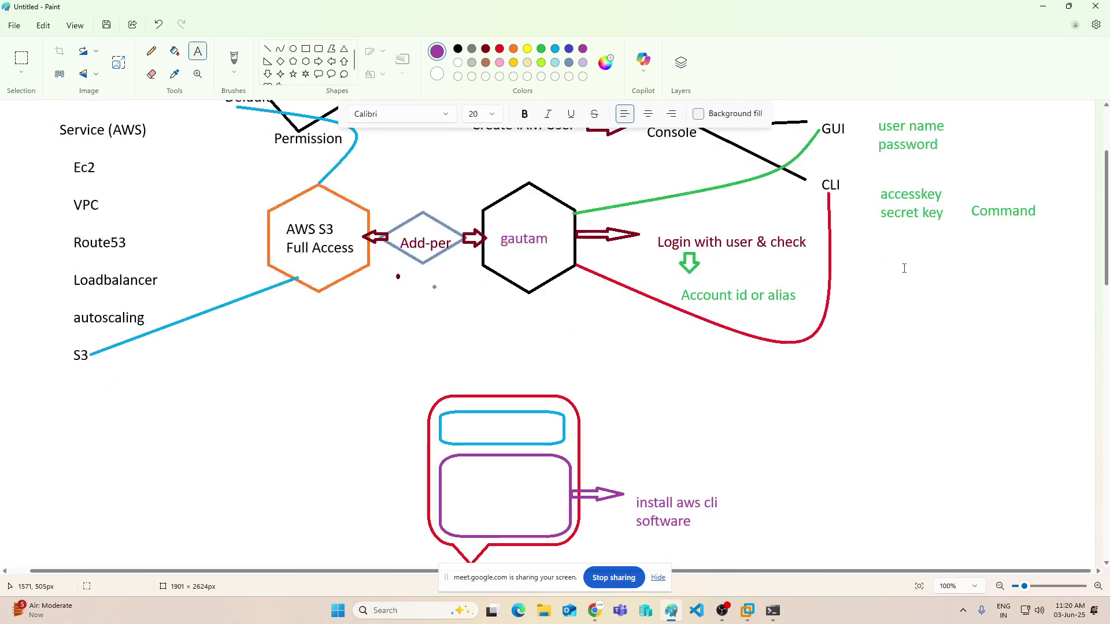
pyautogui.scroll(3, 891, 291)
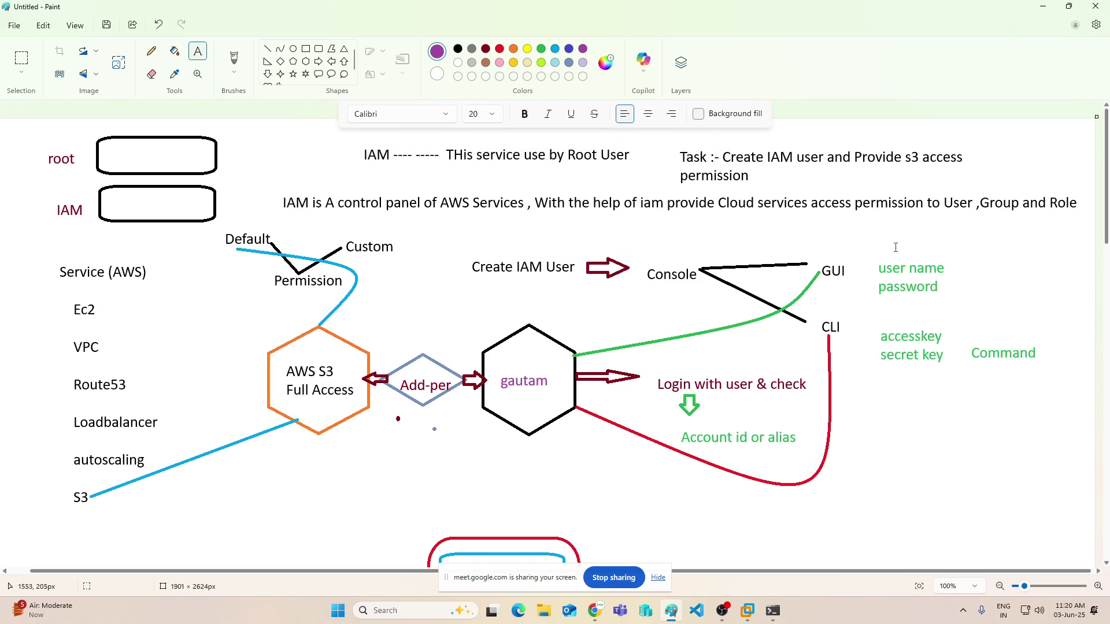